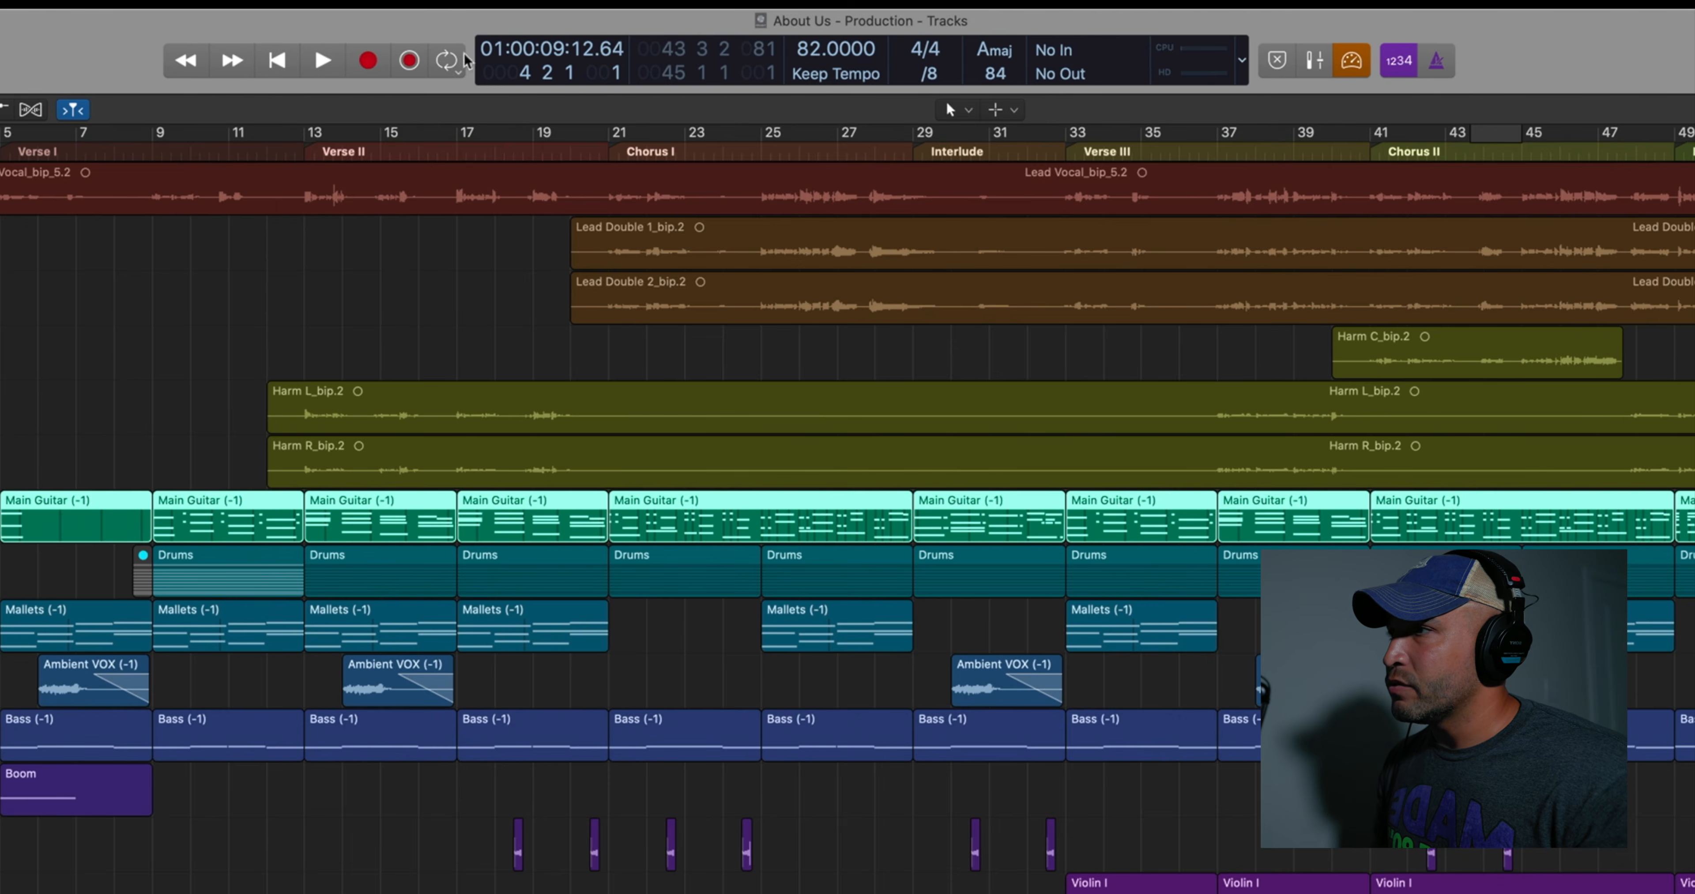
Open the customization options for the control bar and display
right_click(475, 64)
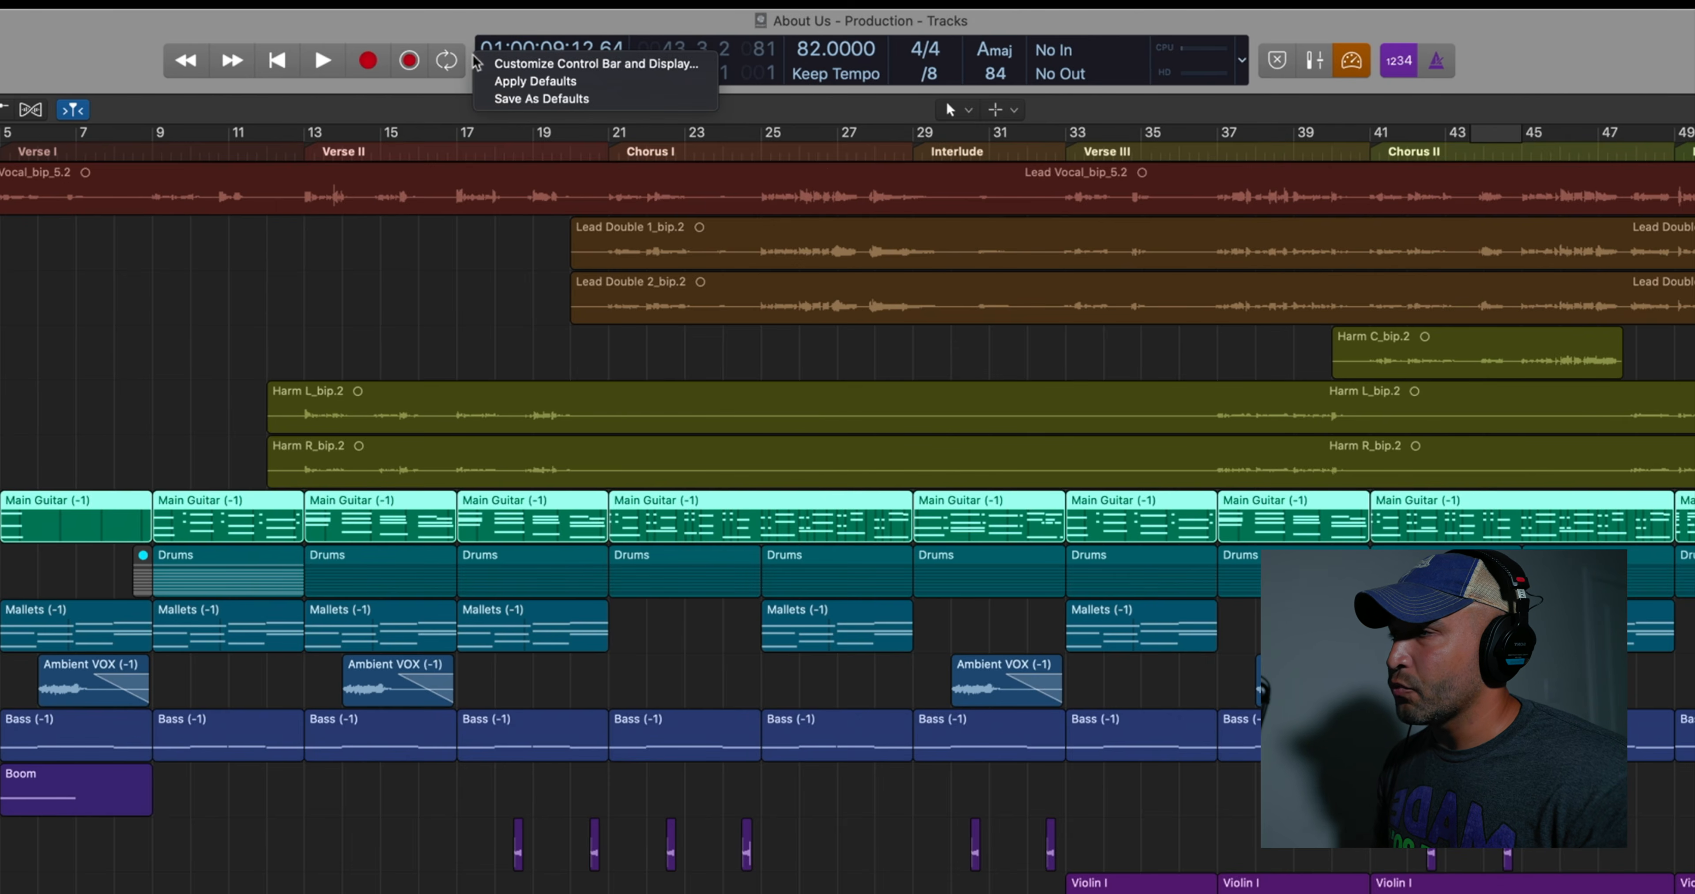
click(508, 66)
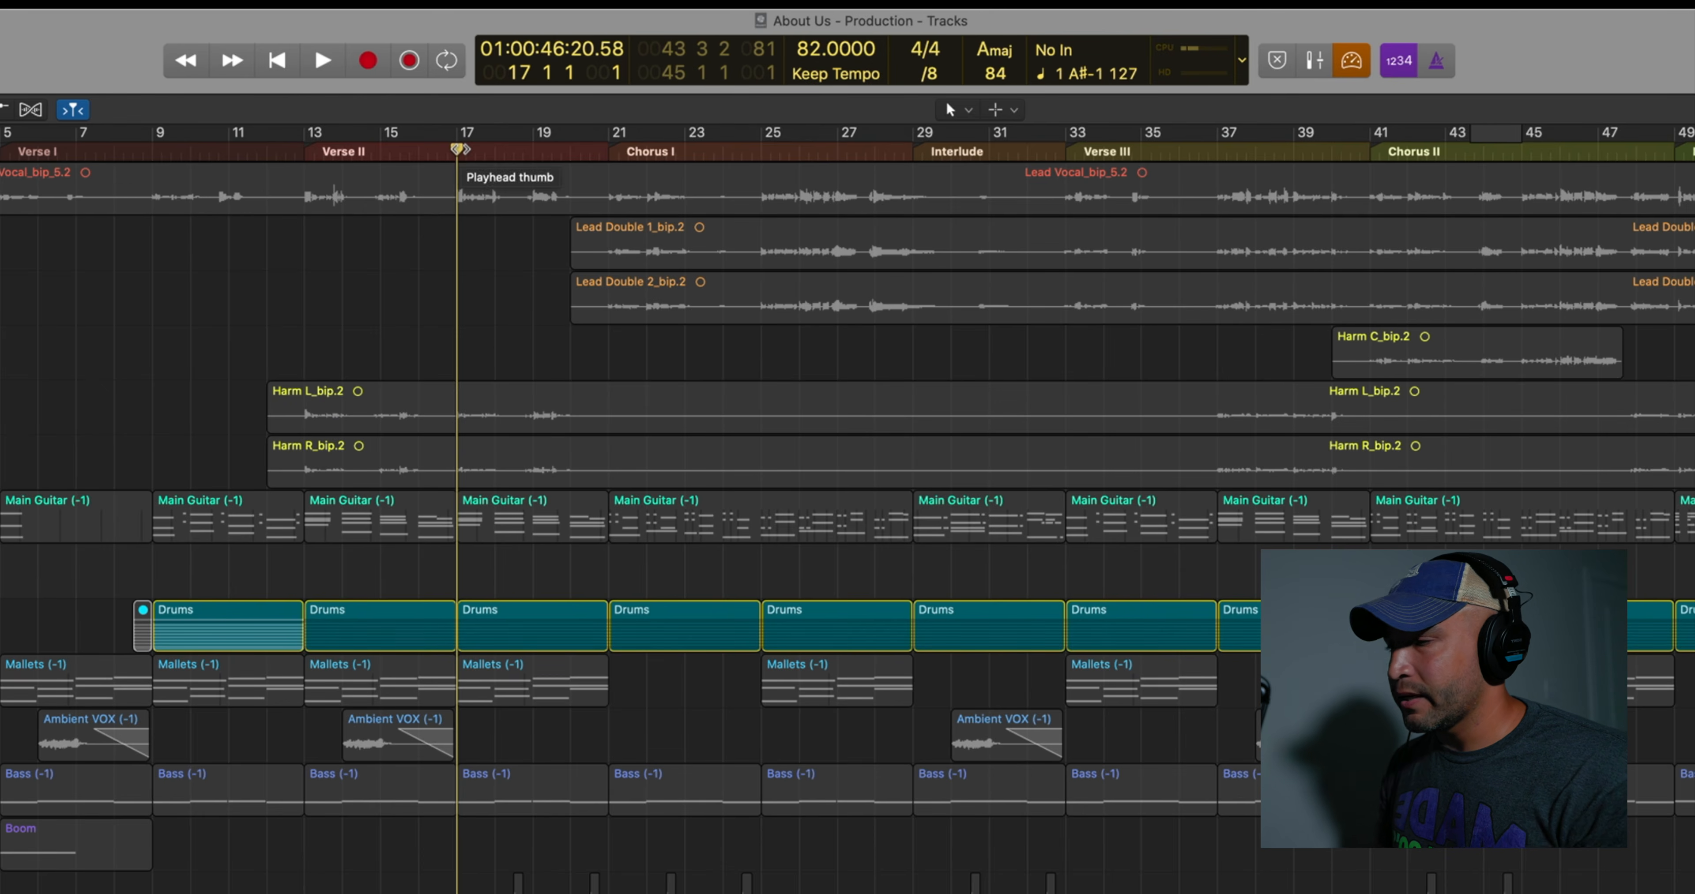
Play the project from bar 17 and capture the MIDI performance as a region on the track below Main Guitar
key(space)
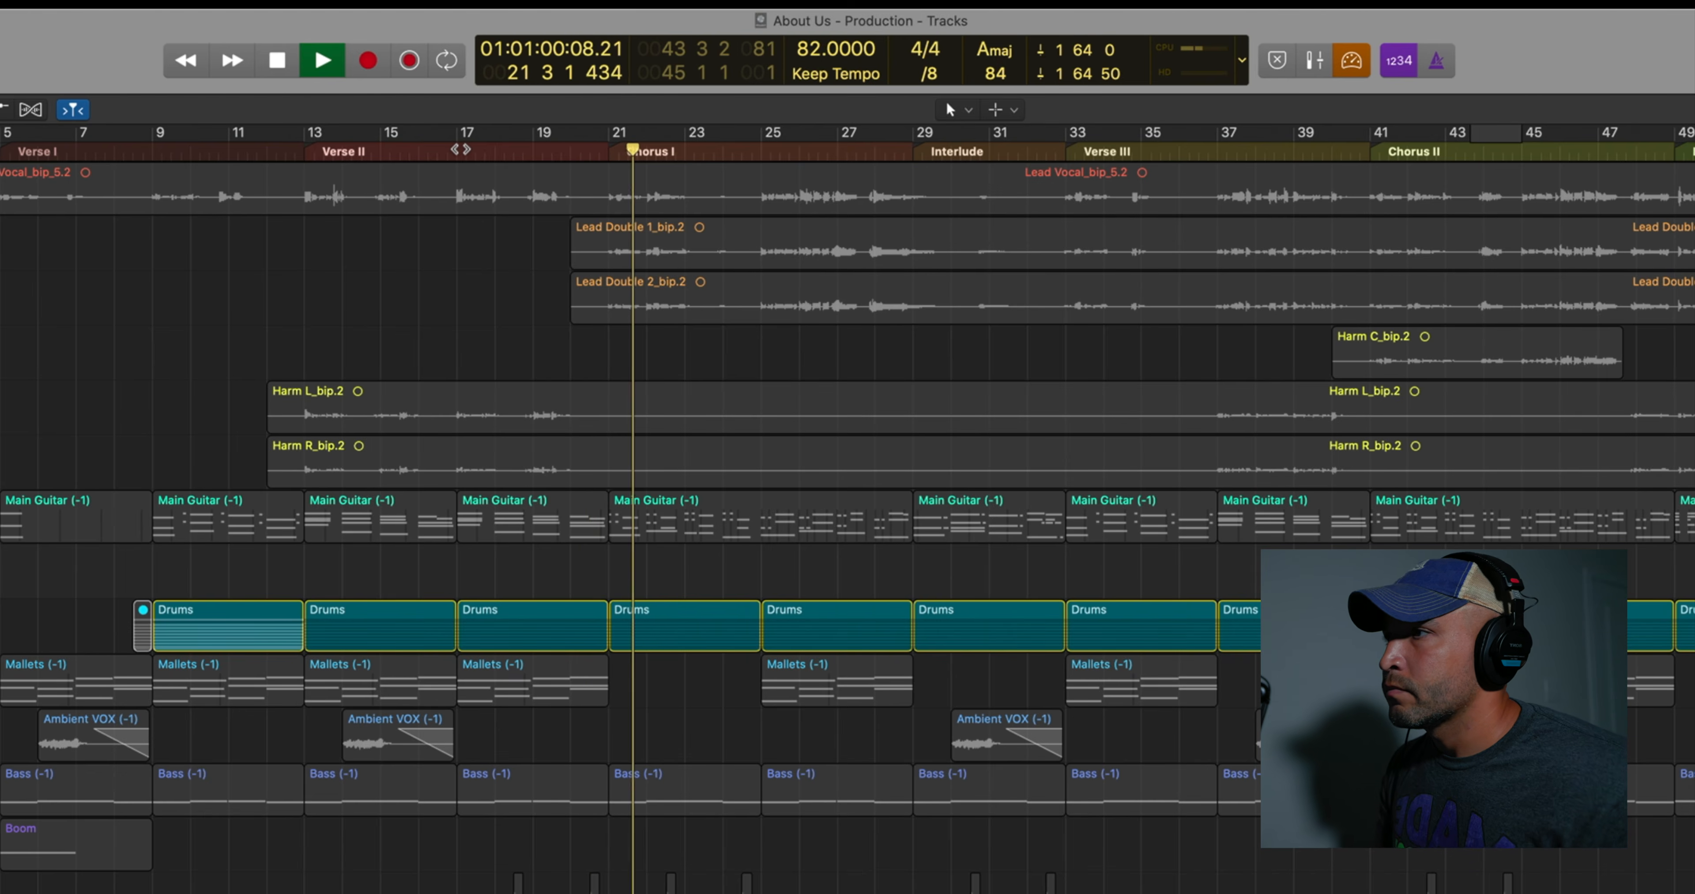
key(space)
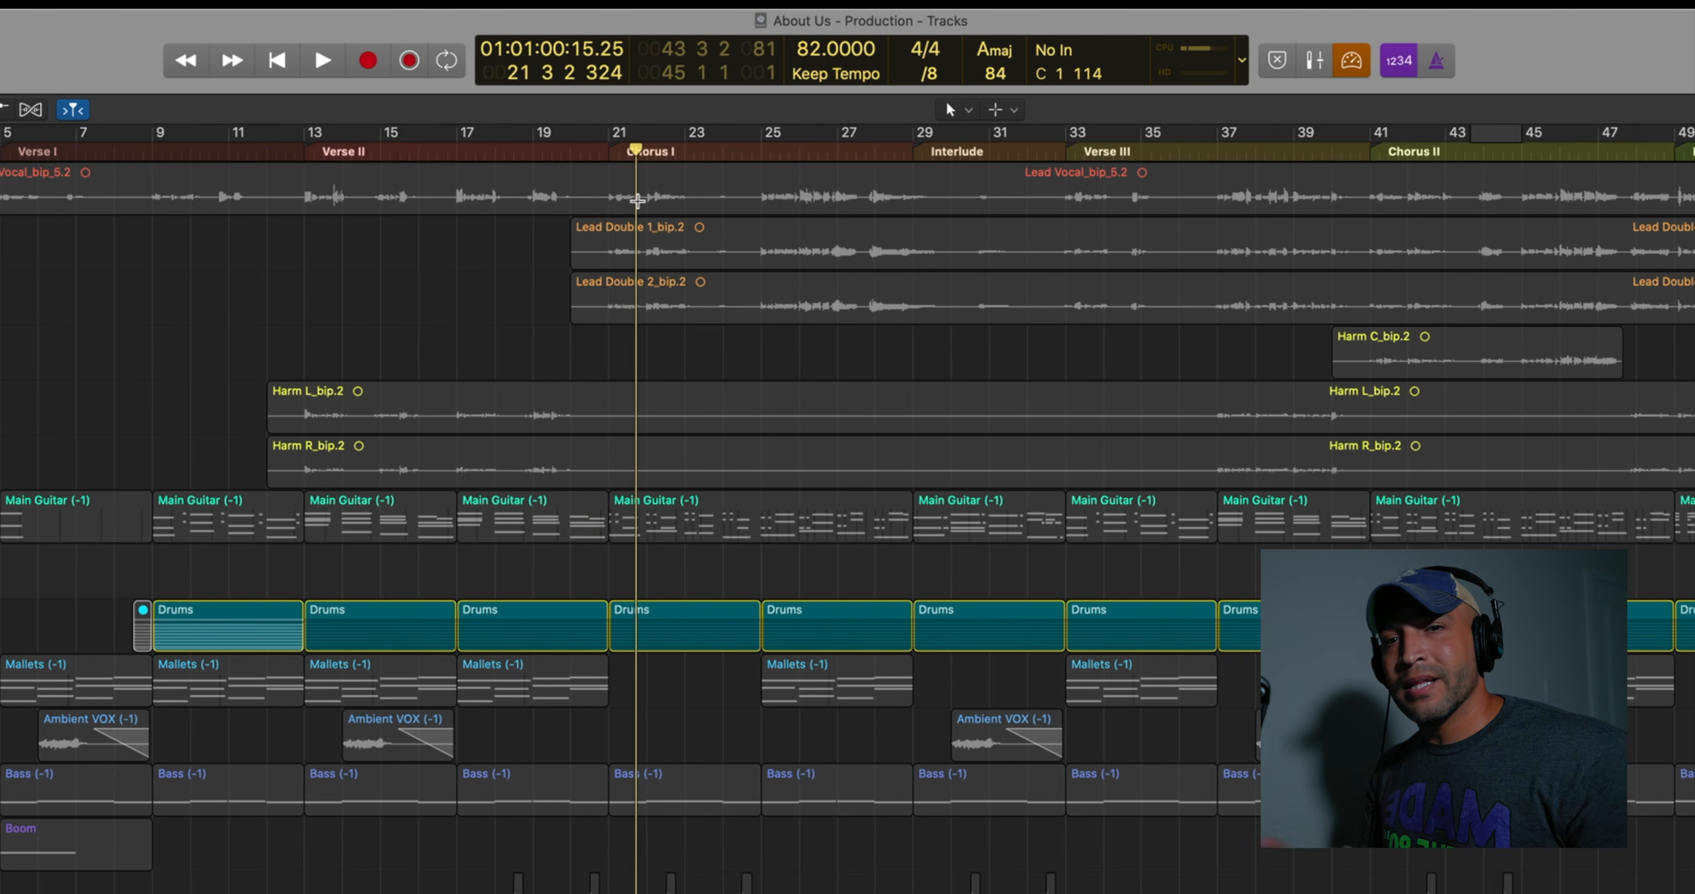
click(410, 60)
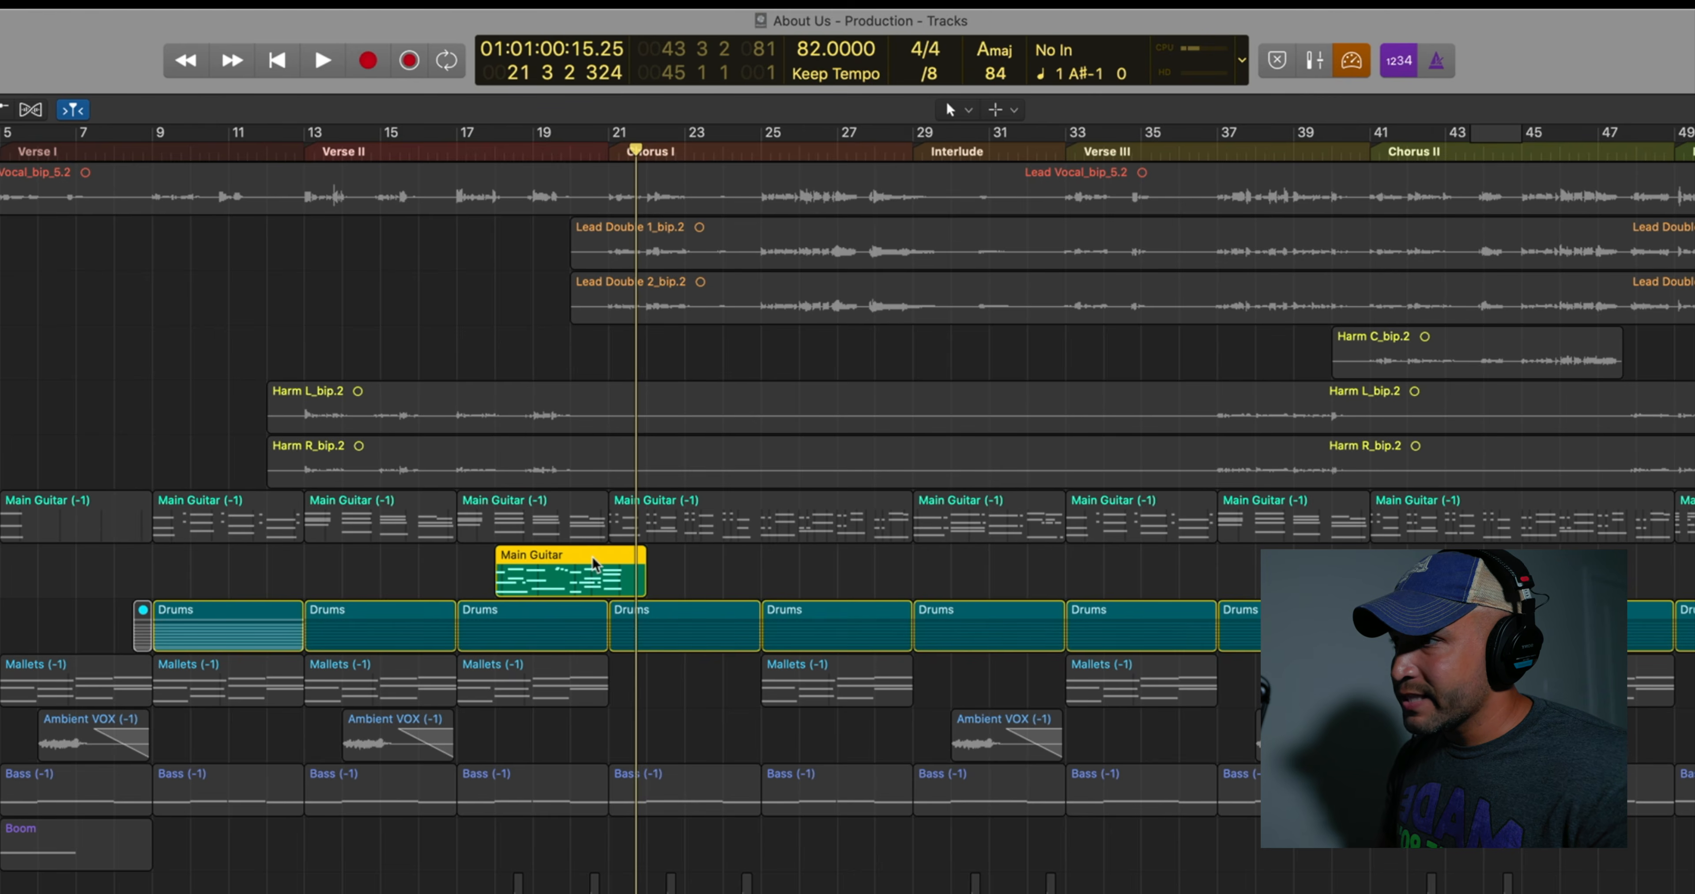
Capture a second MIDI performance at bar 23 on the track below Main Guitar
click(502, 152)
key(space)
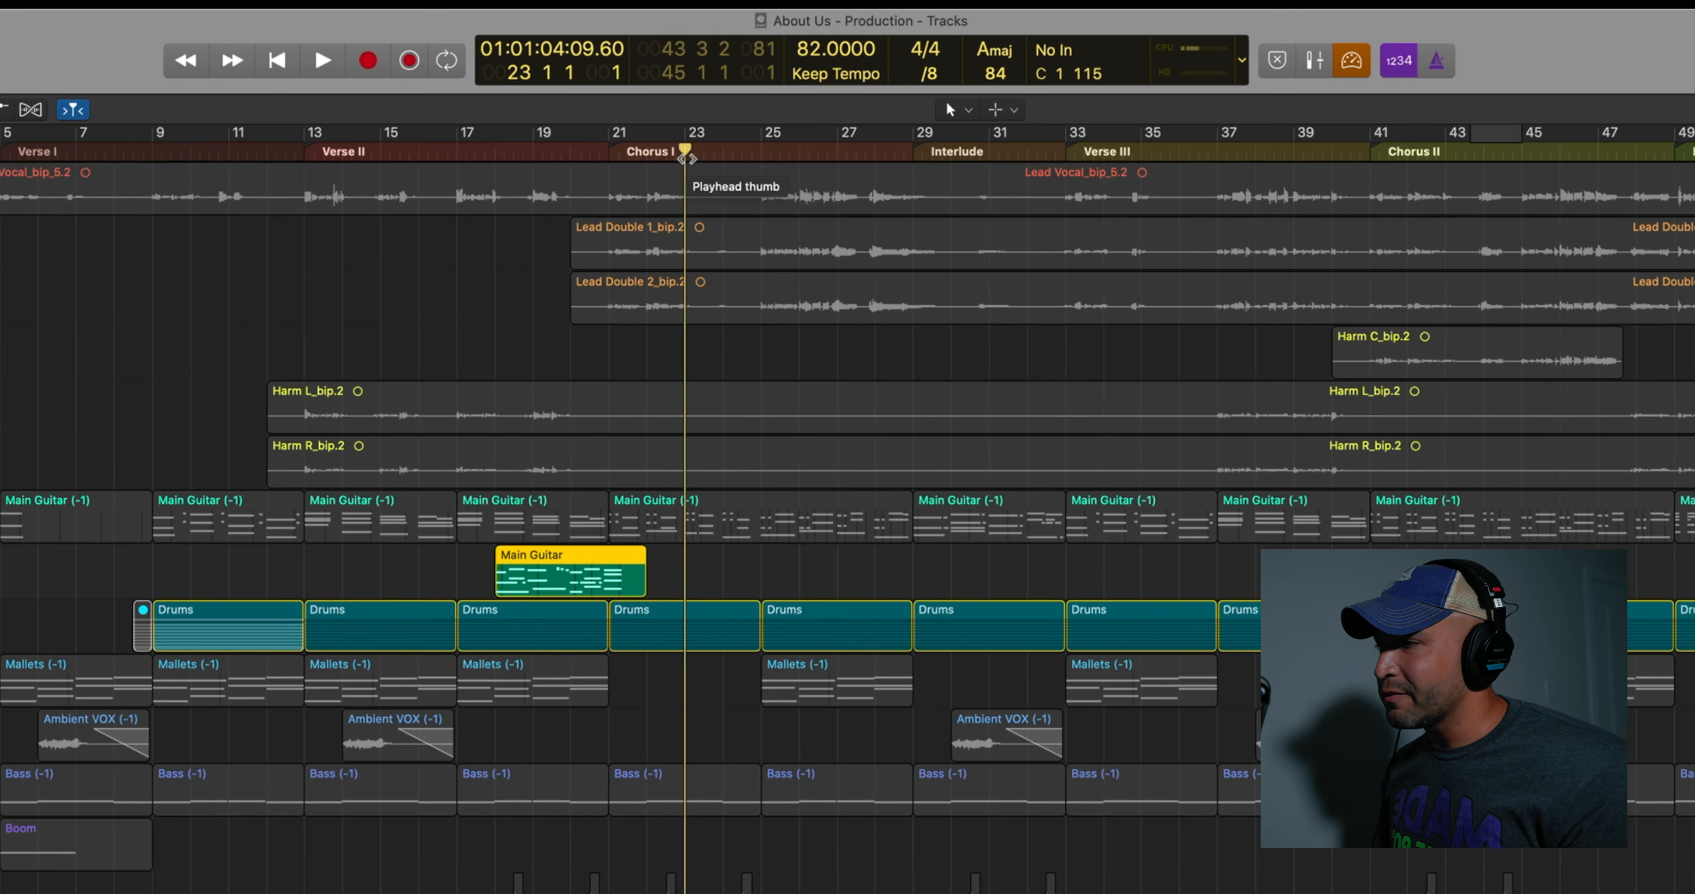
key(super+v)
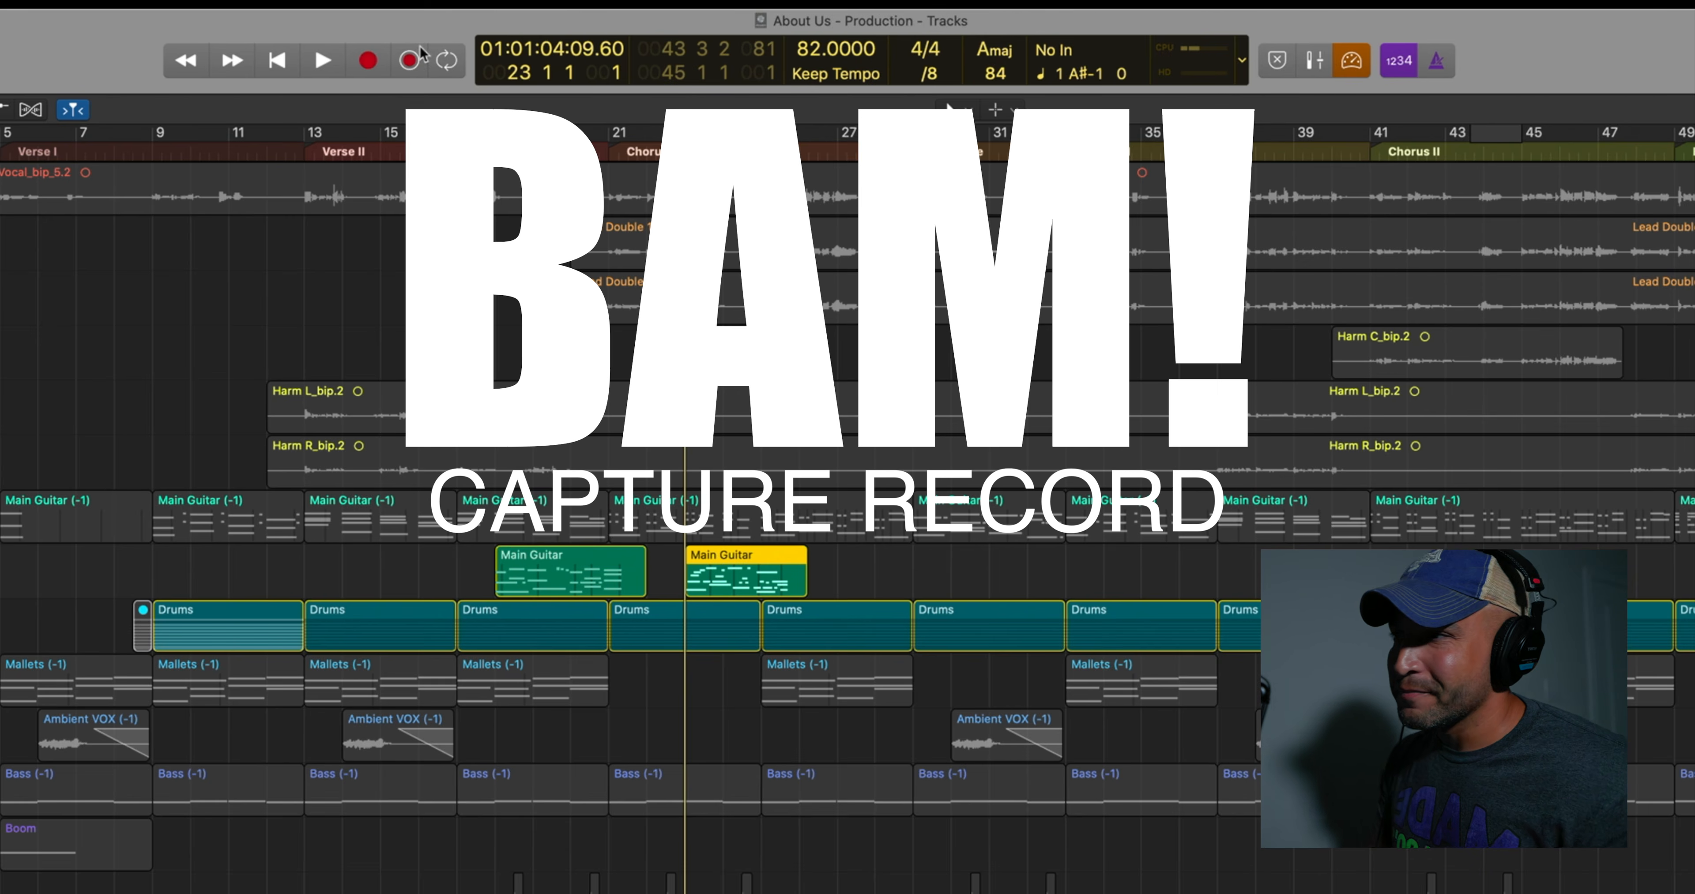
key(space)
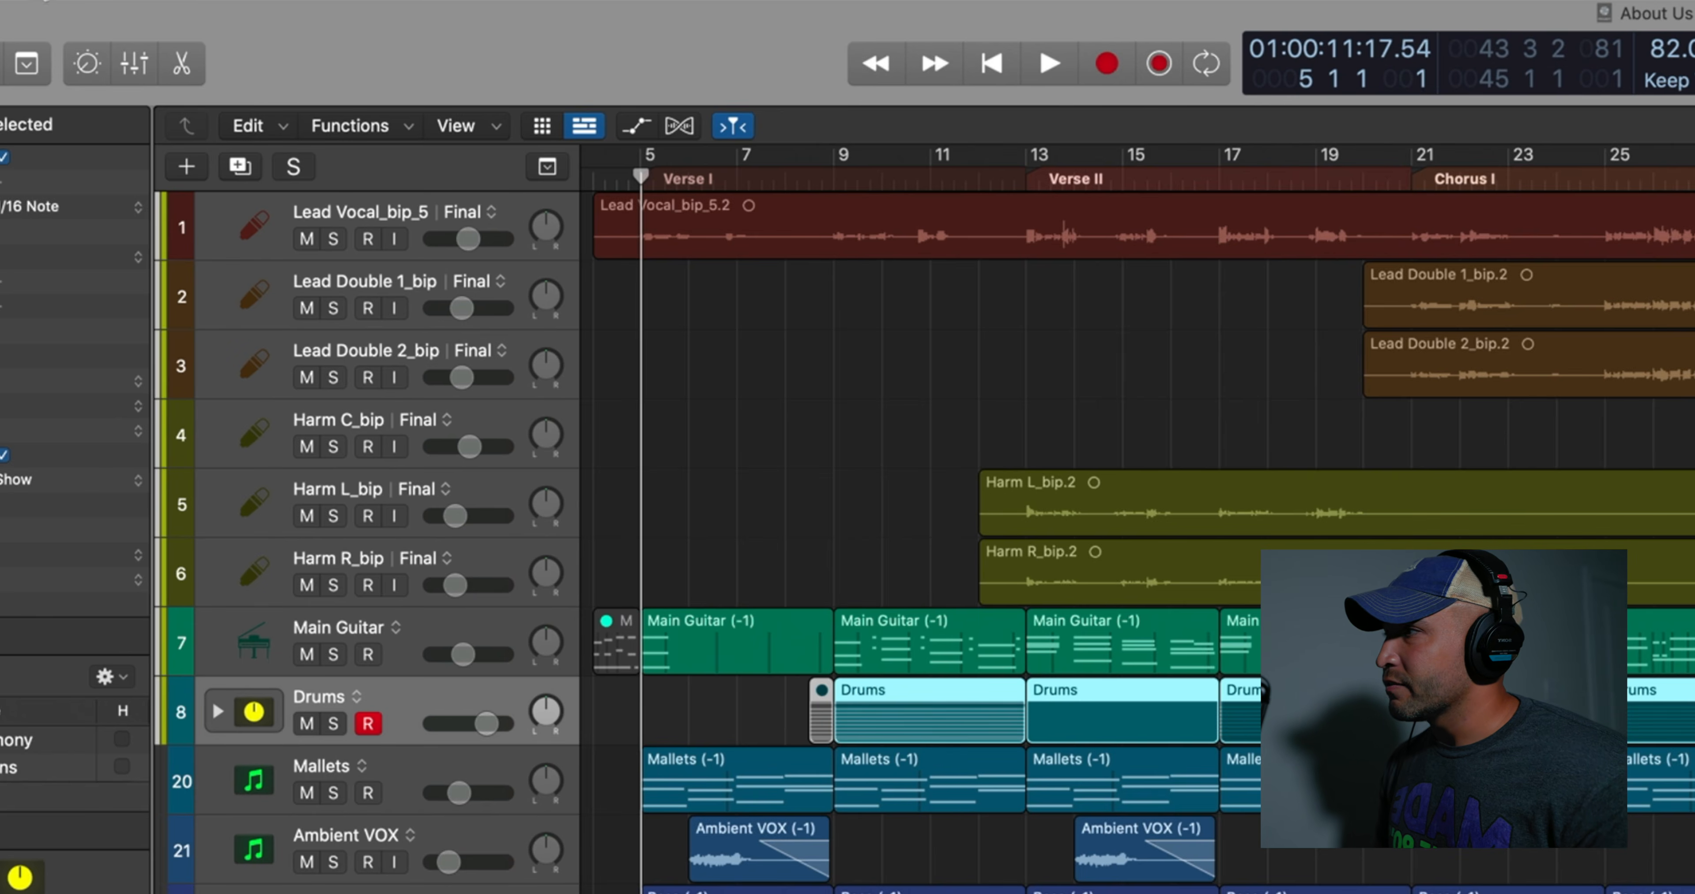
Review the Project Alternatives options and the available project versions
click(44, 0)
mouse_move(138, 320)
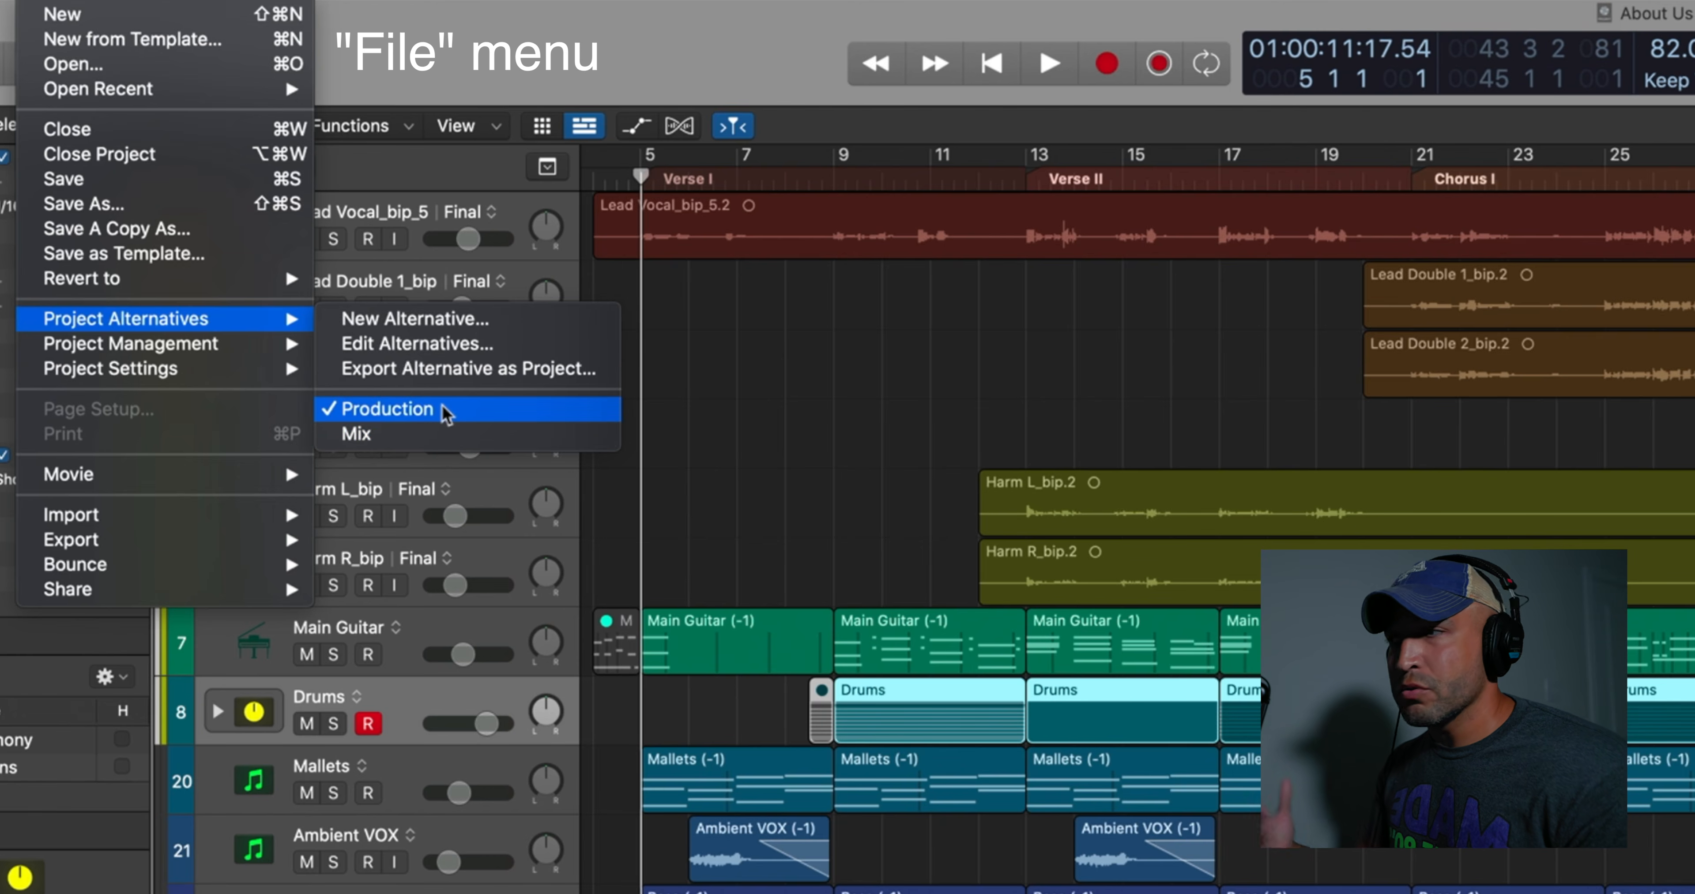
click(558, 80)
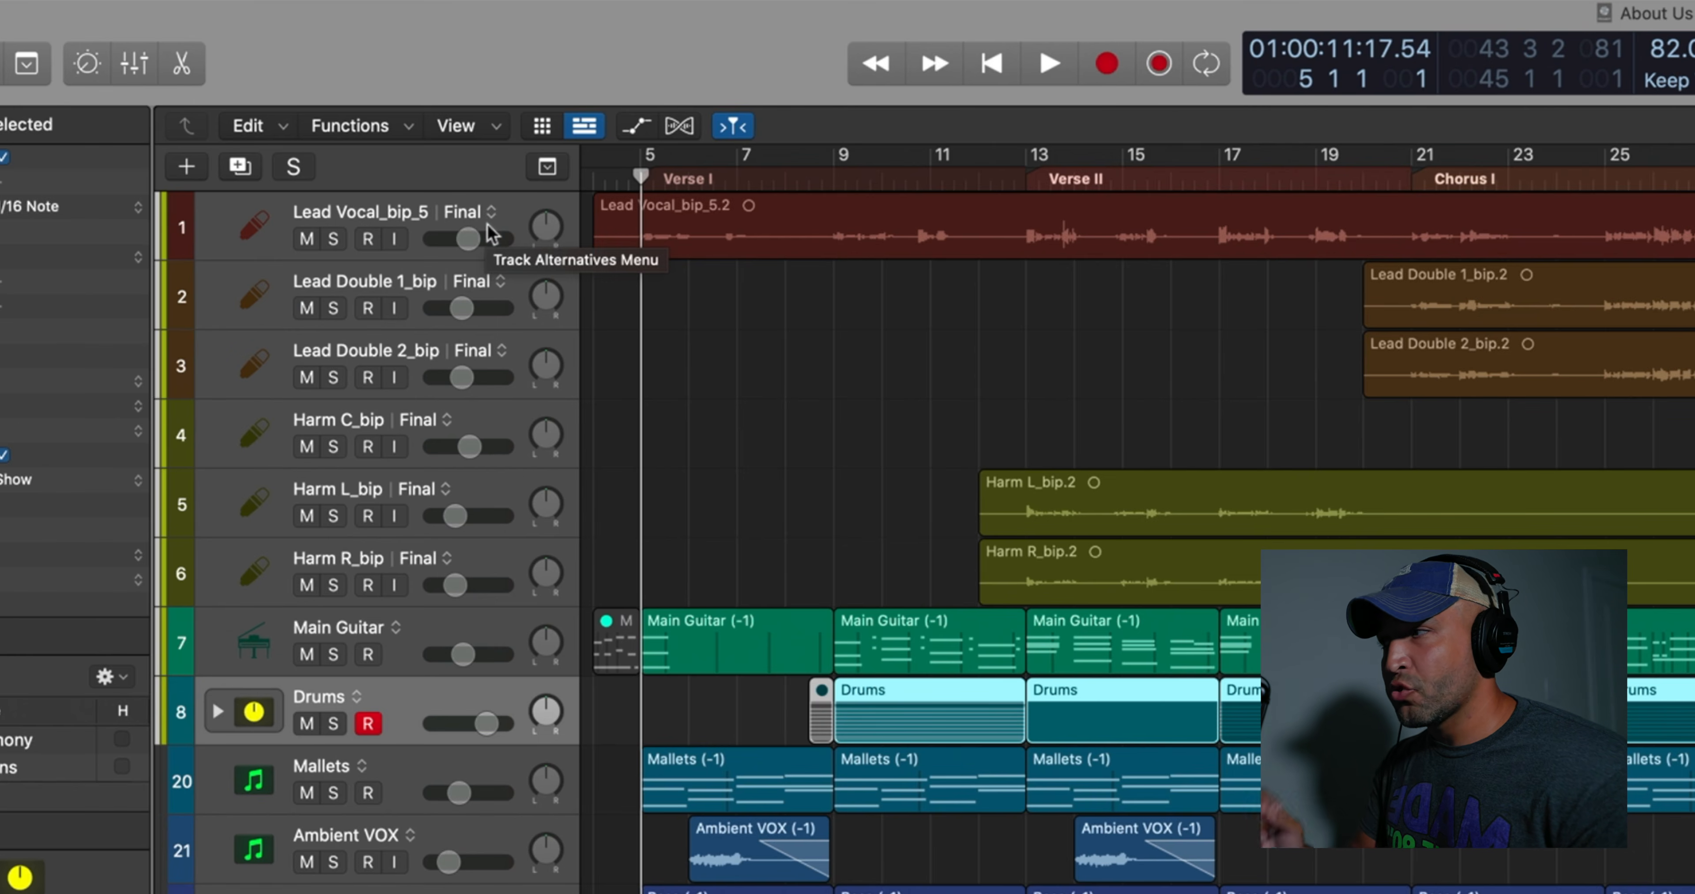
Check the track alternatives visibility option with the lead vocal track selected, and review the Drums track's alternatives options
click(272, 241)
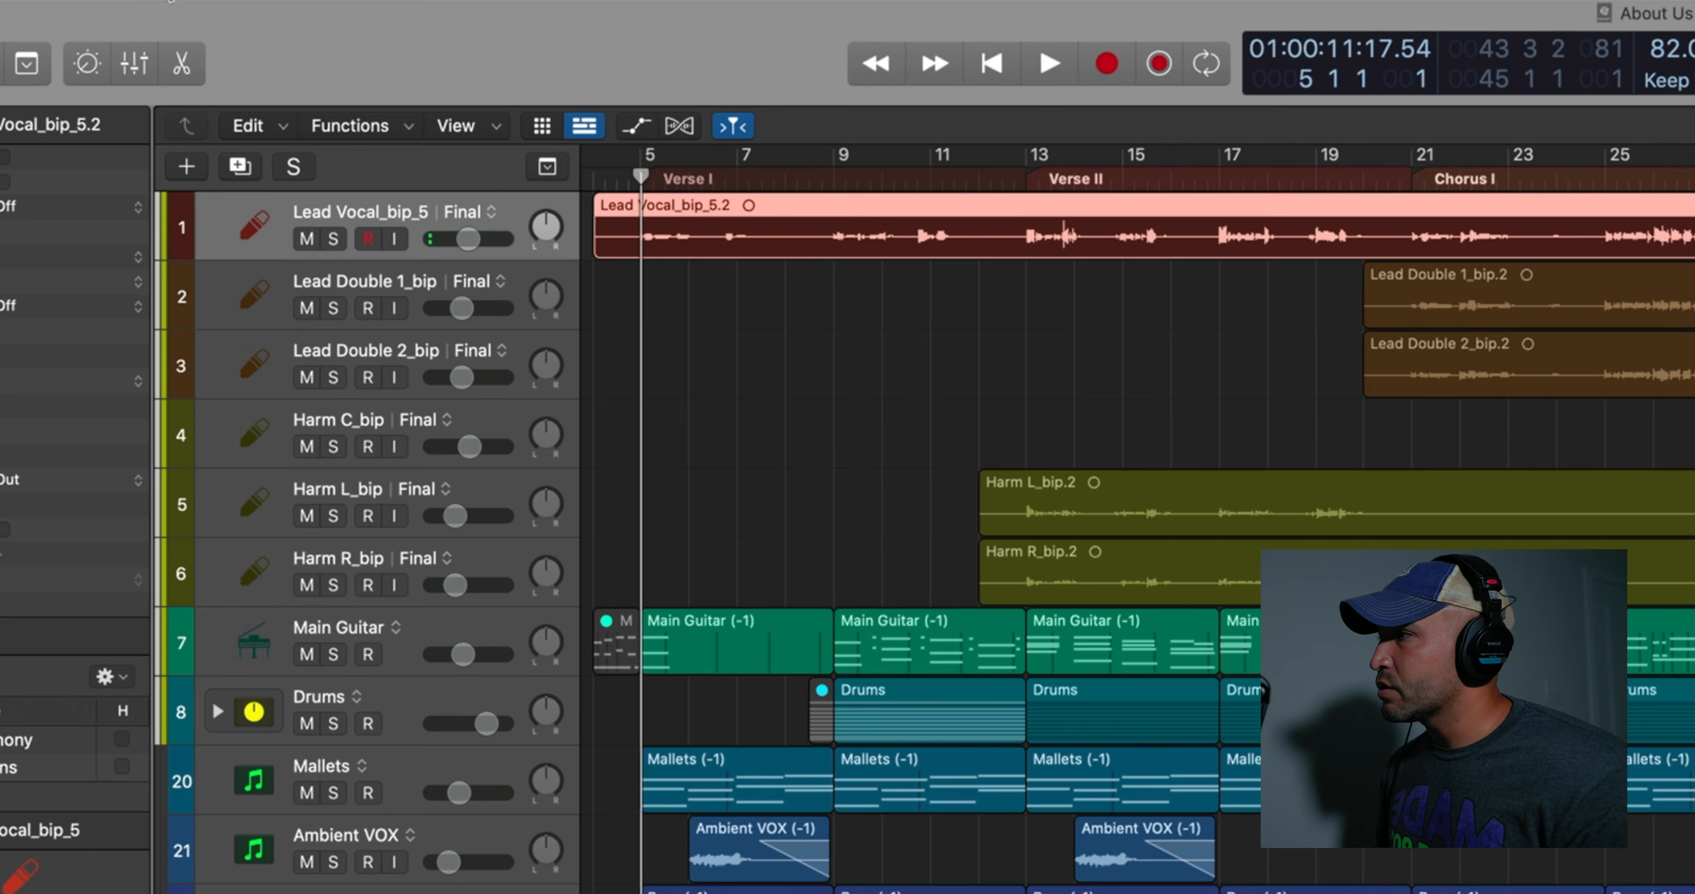
click(169, 0)
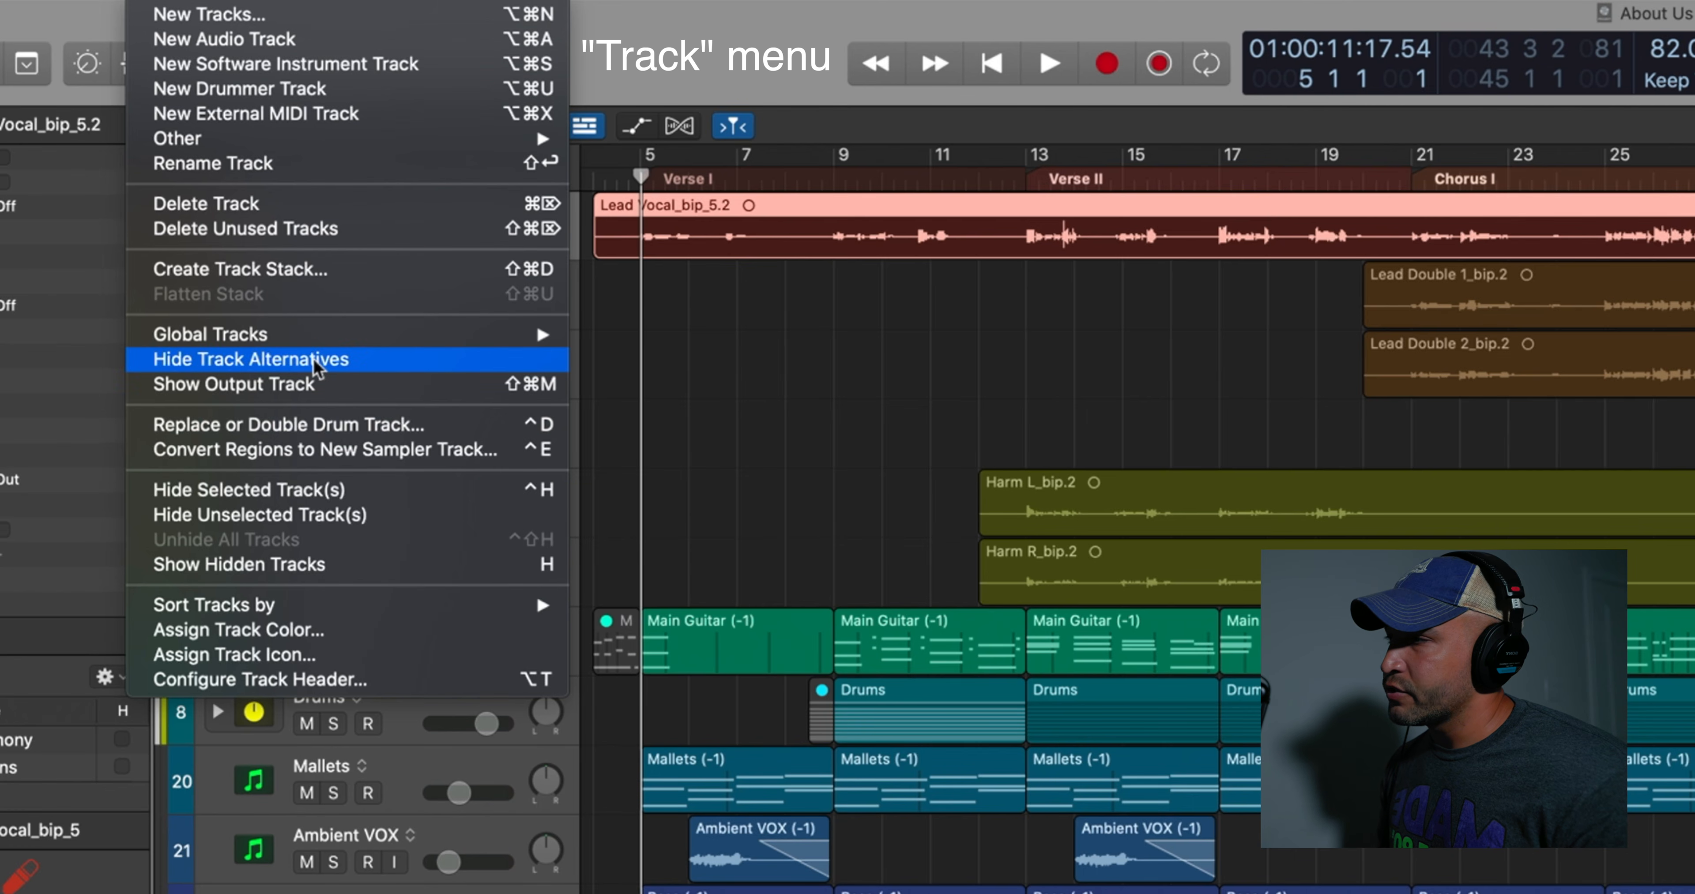
click(625, 68)
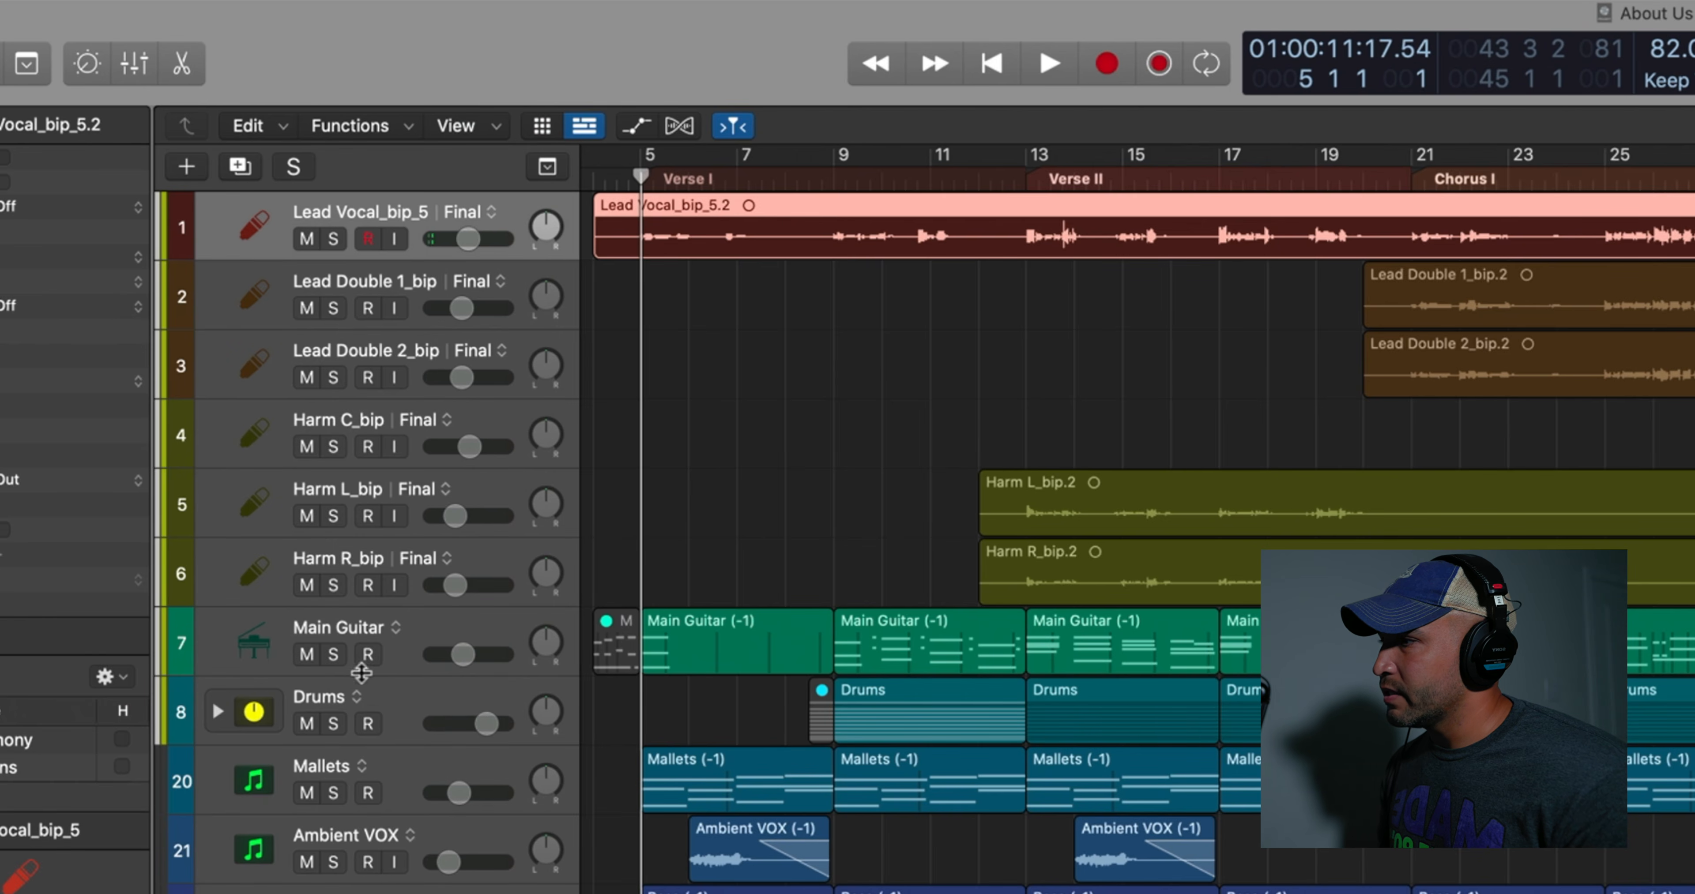
click(359, 699)
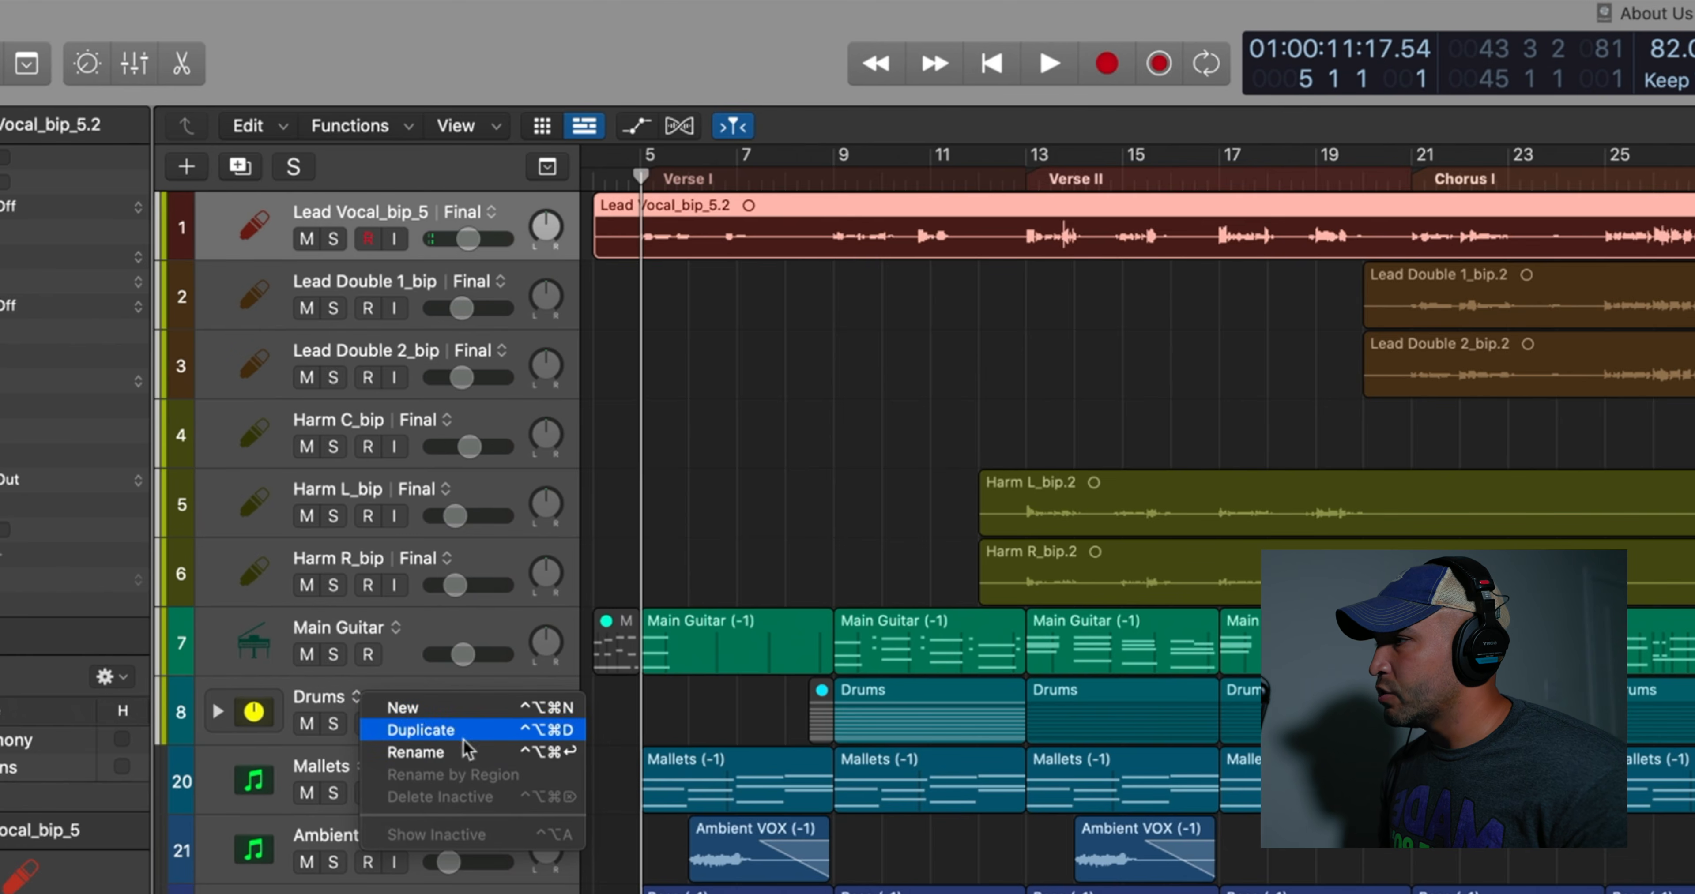
click(424, 636)
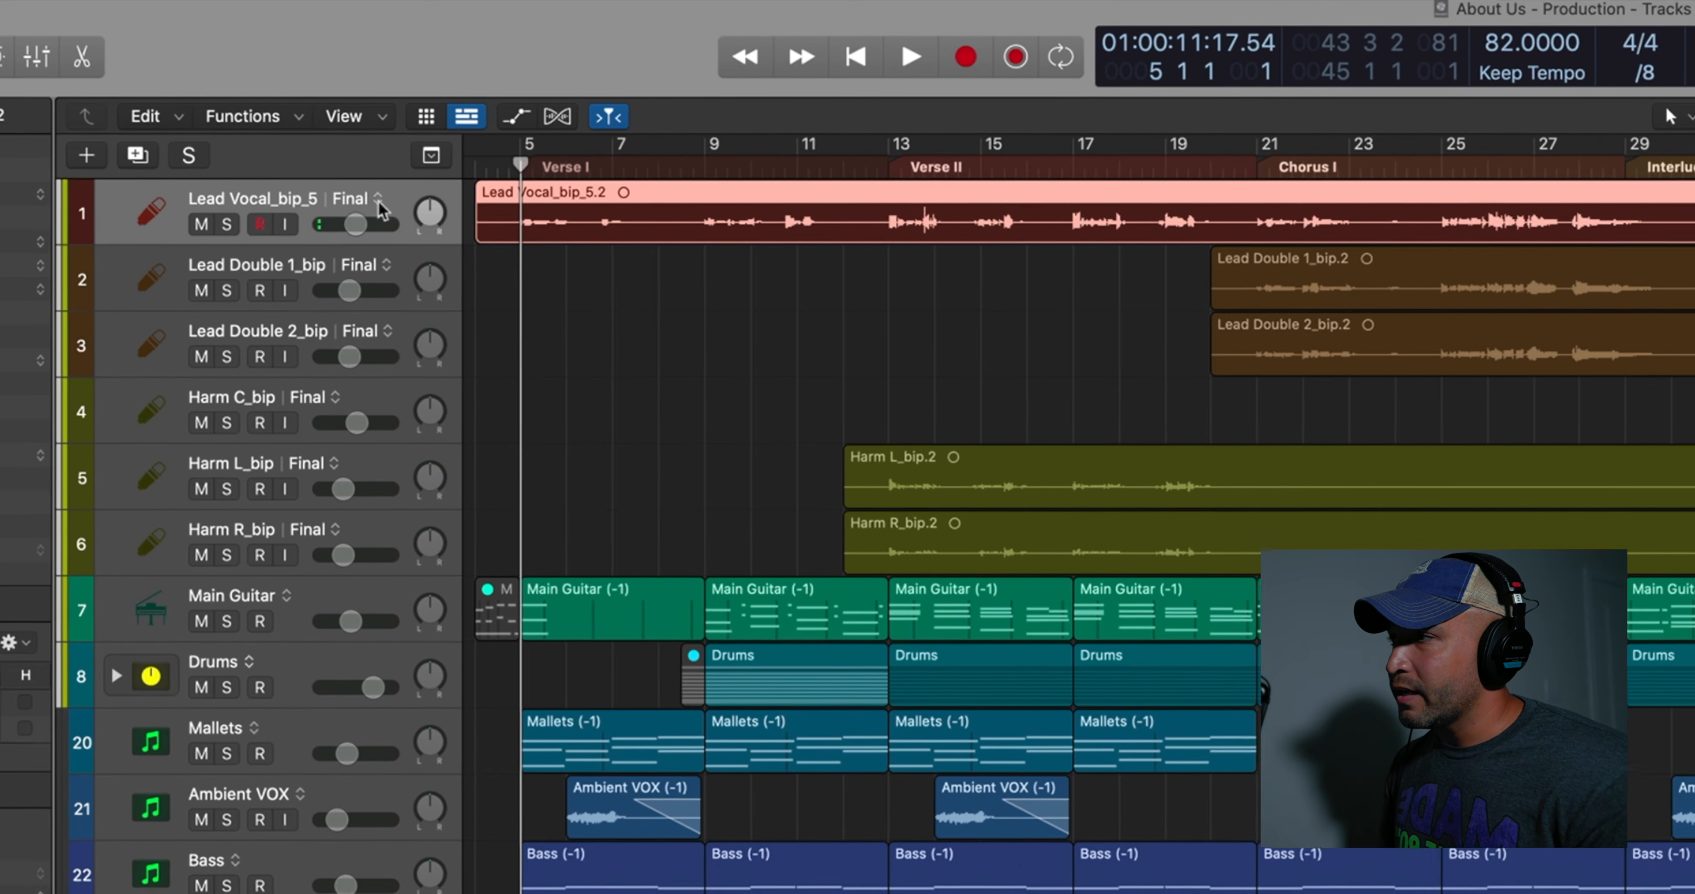
Switch the lead vocal track to the Comps alternative and view the takes inside the Chorus I take folder
click(491, 212)
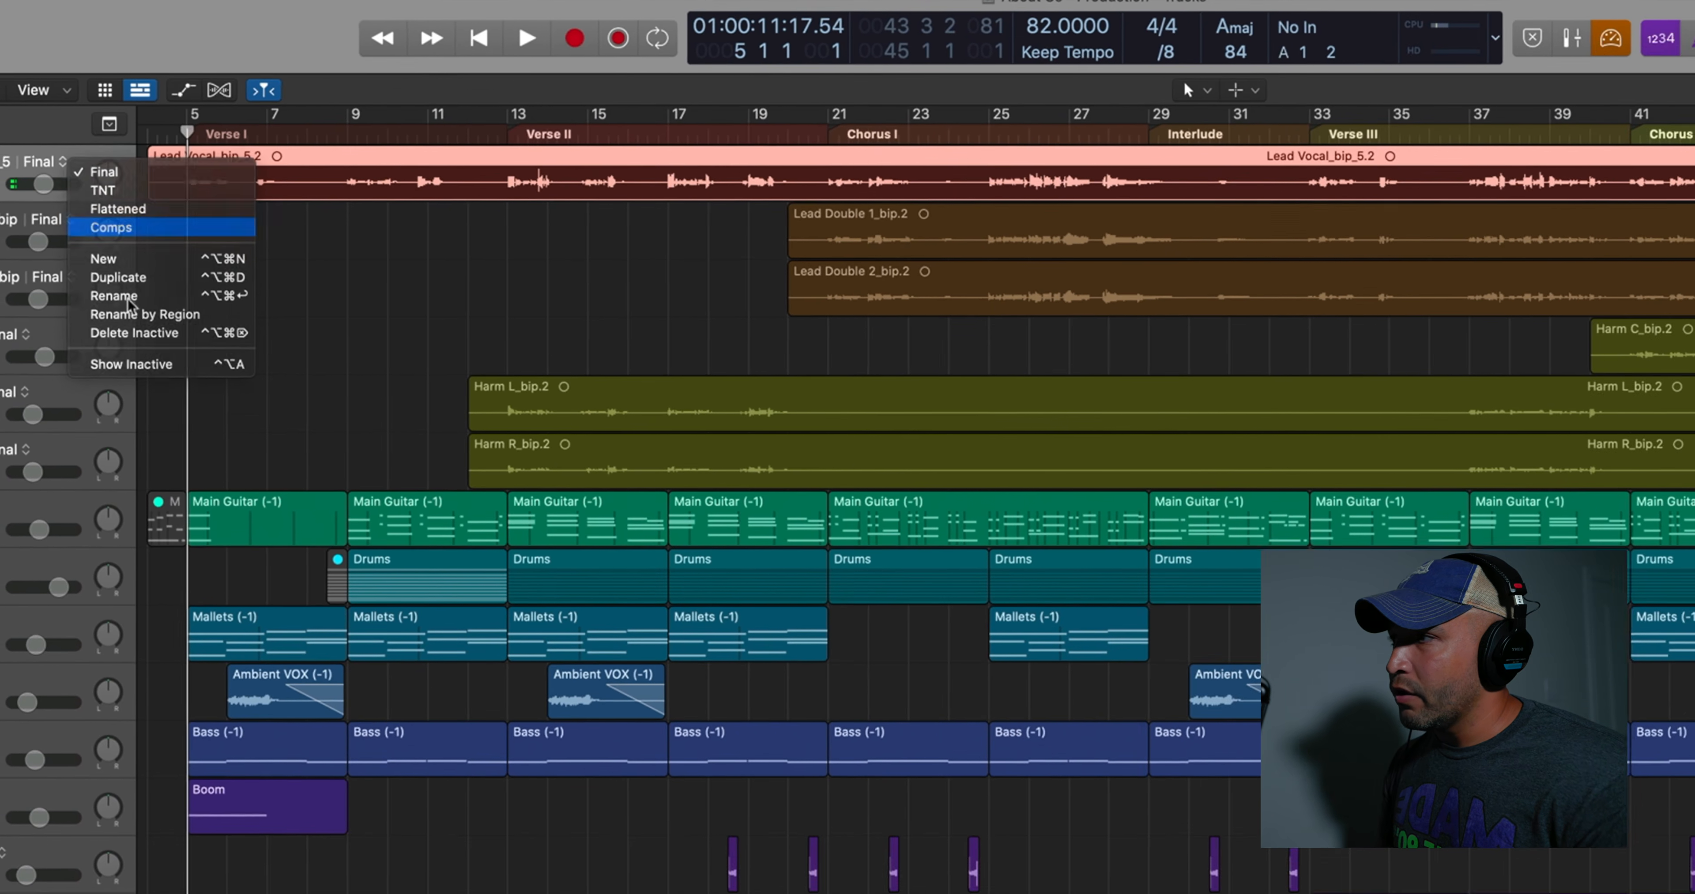
click(293, 253)
key(z)
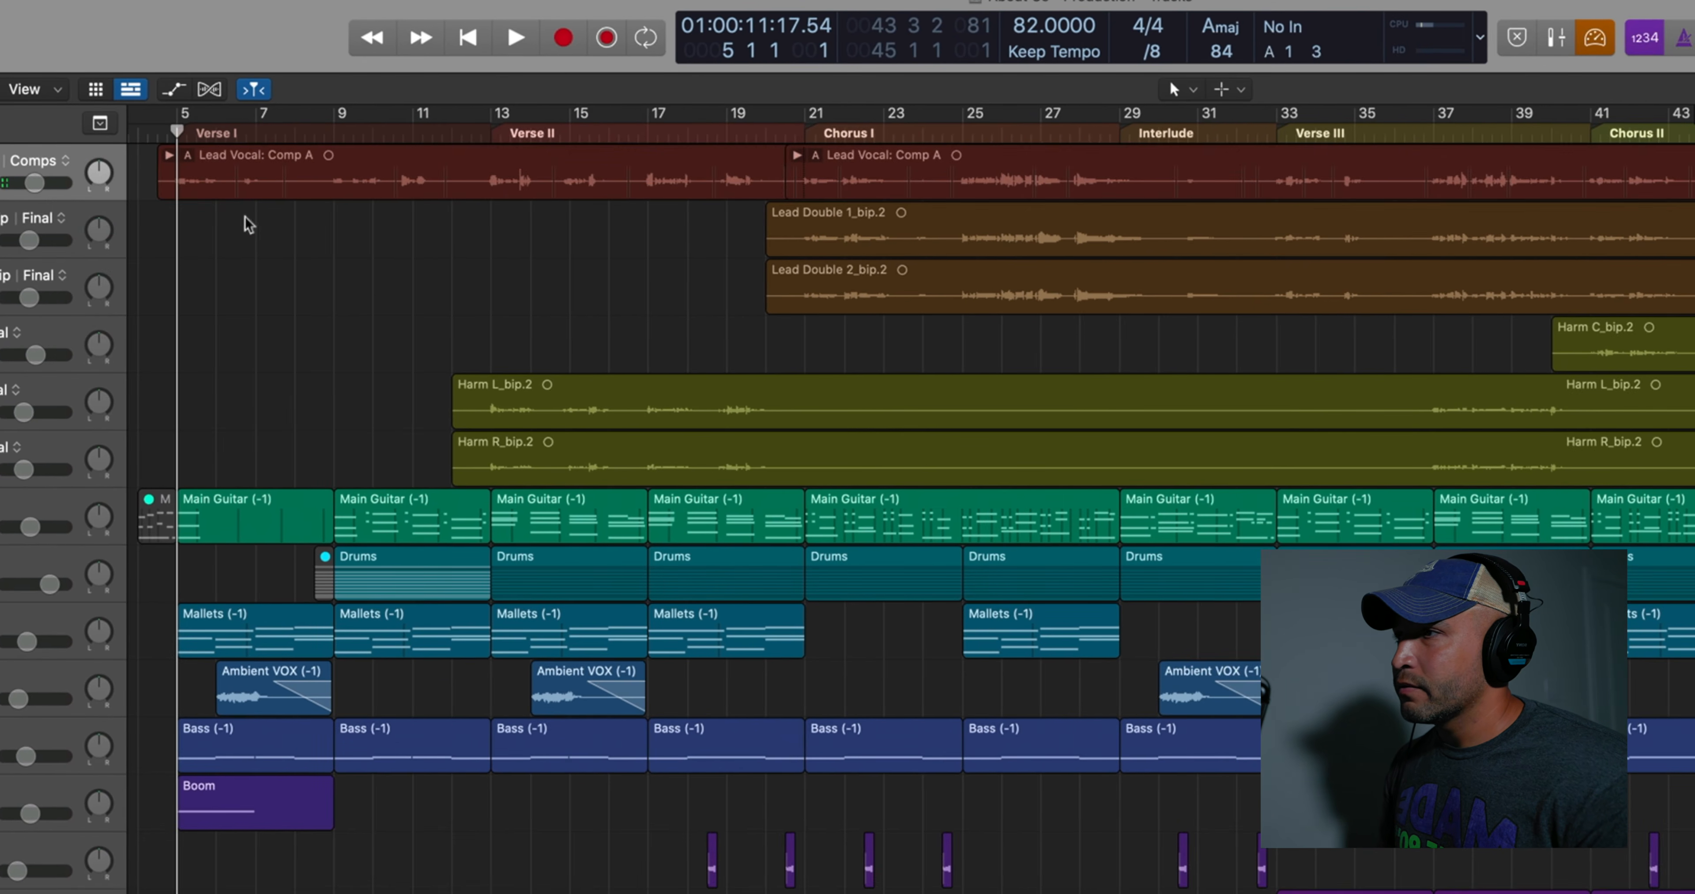
click(797, 156)
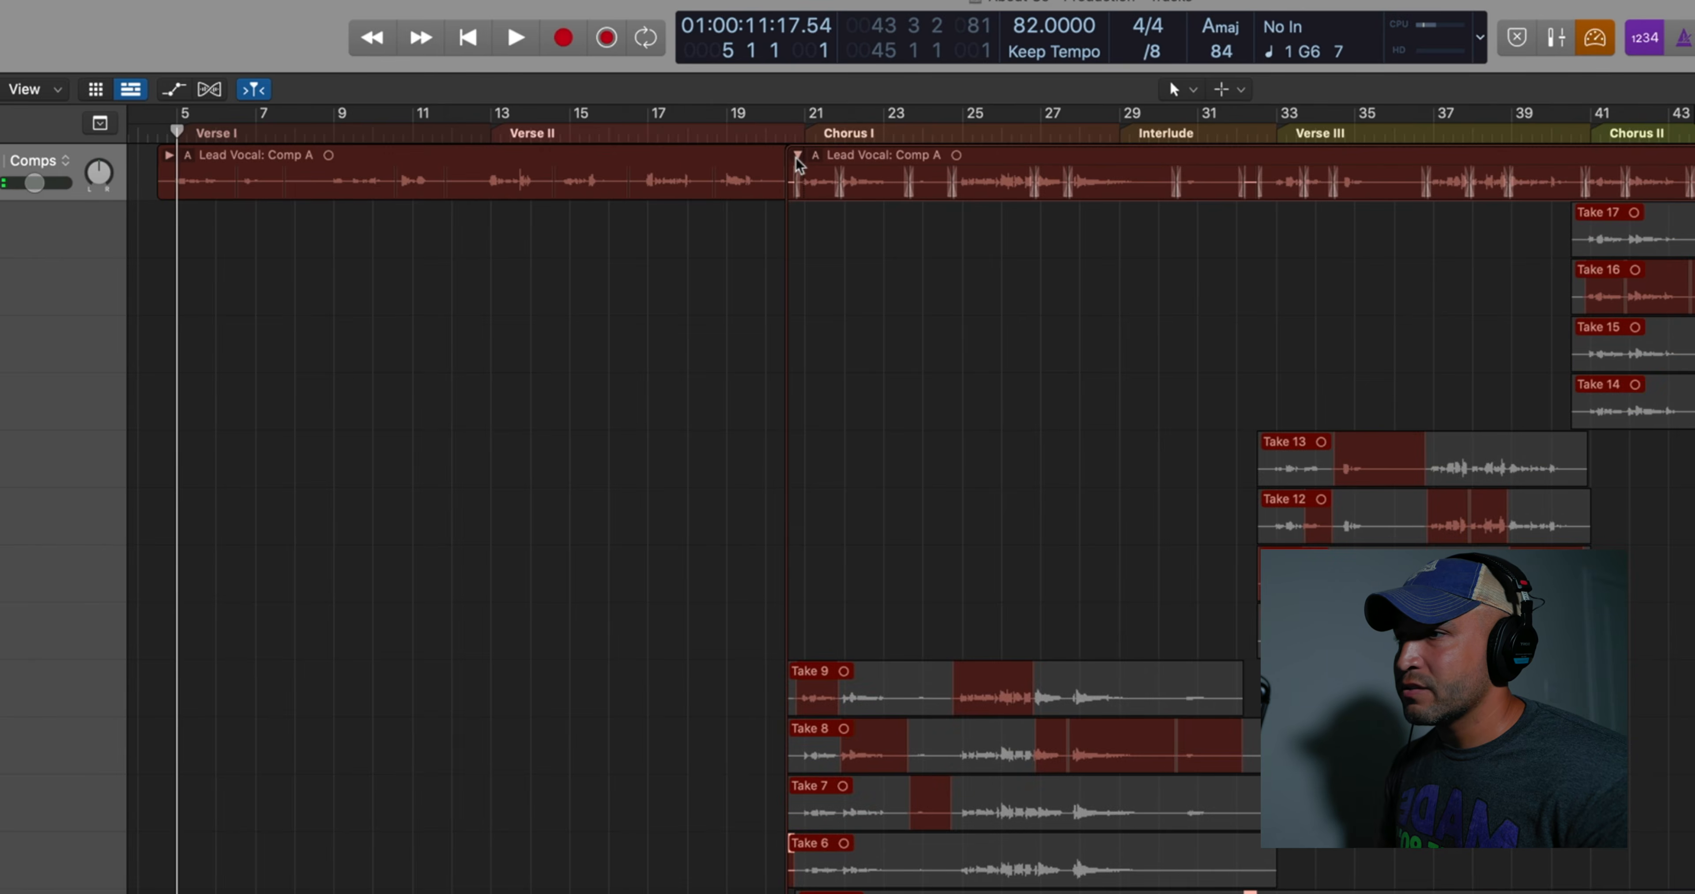
click(797, 156)
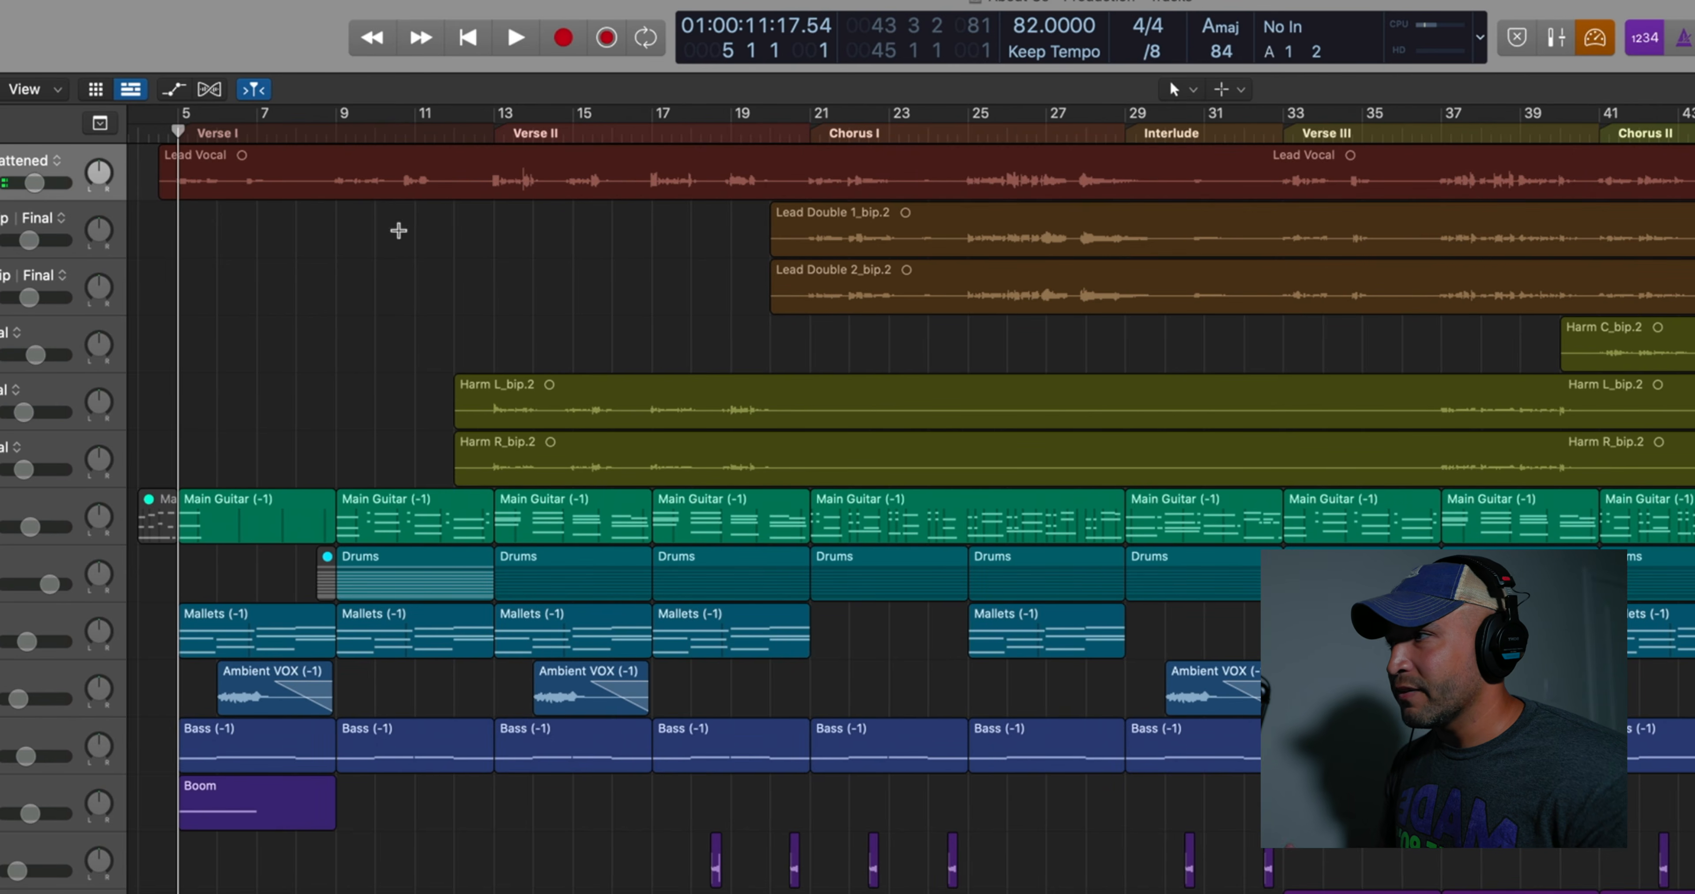
View the lead vocal track's TNT alternative and return the track to the Final alternative
click(42, 163)
click(46, 192)
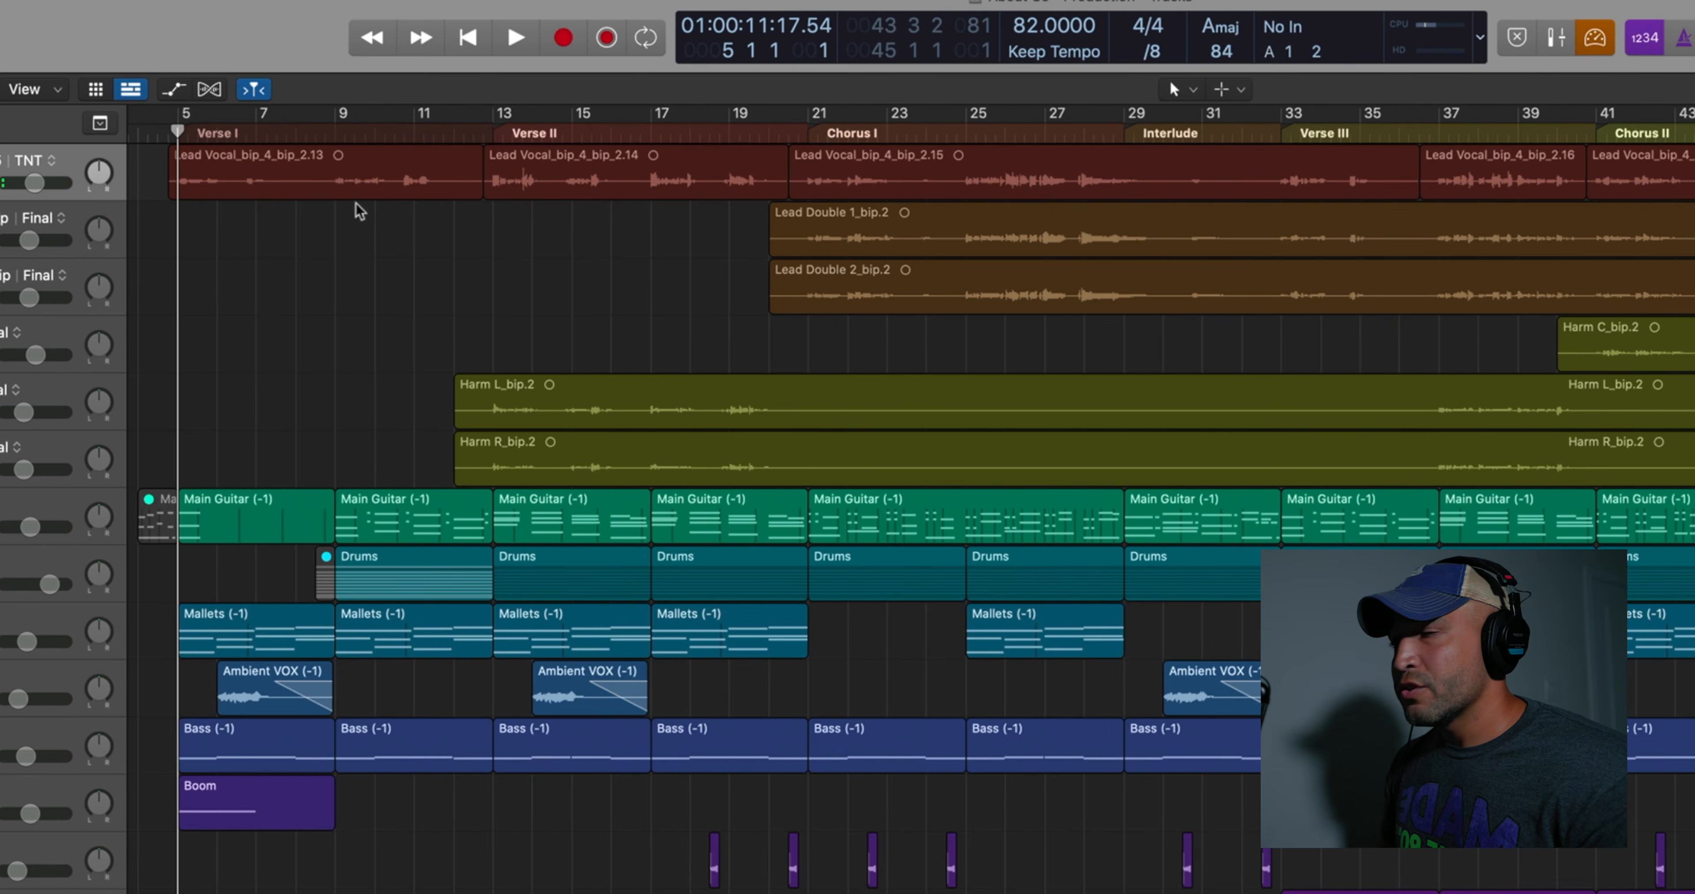
click(58, 164)
click(211, 160)
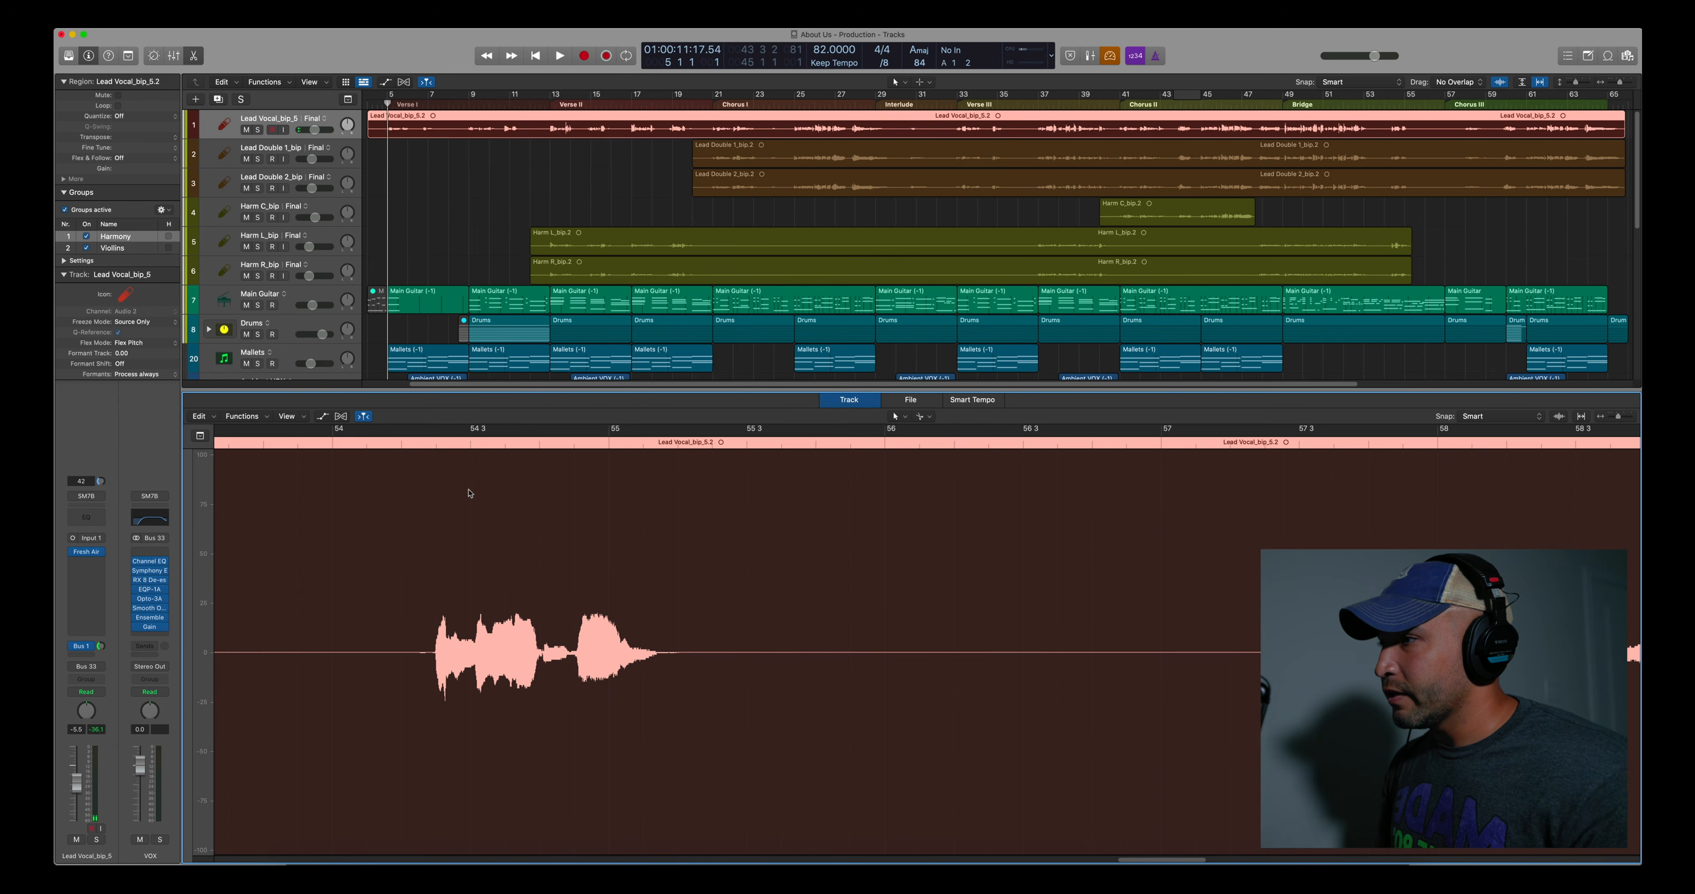
Split the lead vocal region before and after the short phrase between bars 54 and 55
drag(659, 444, 747, 453)
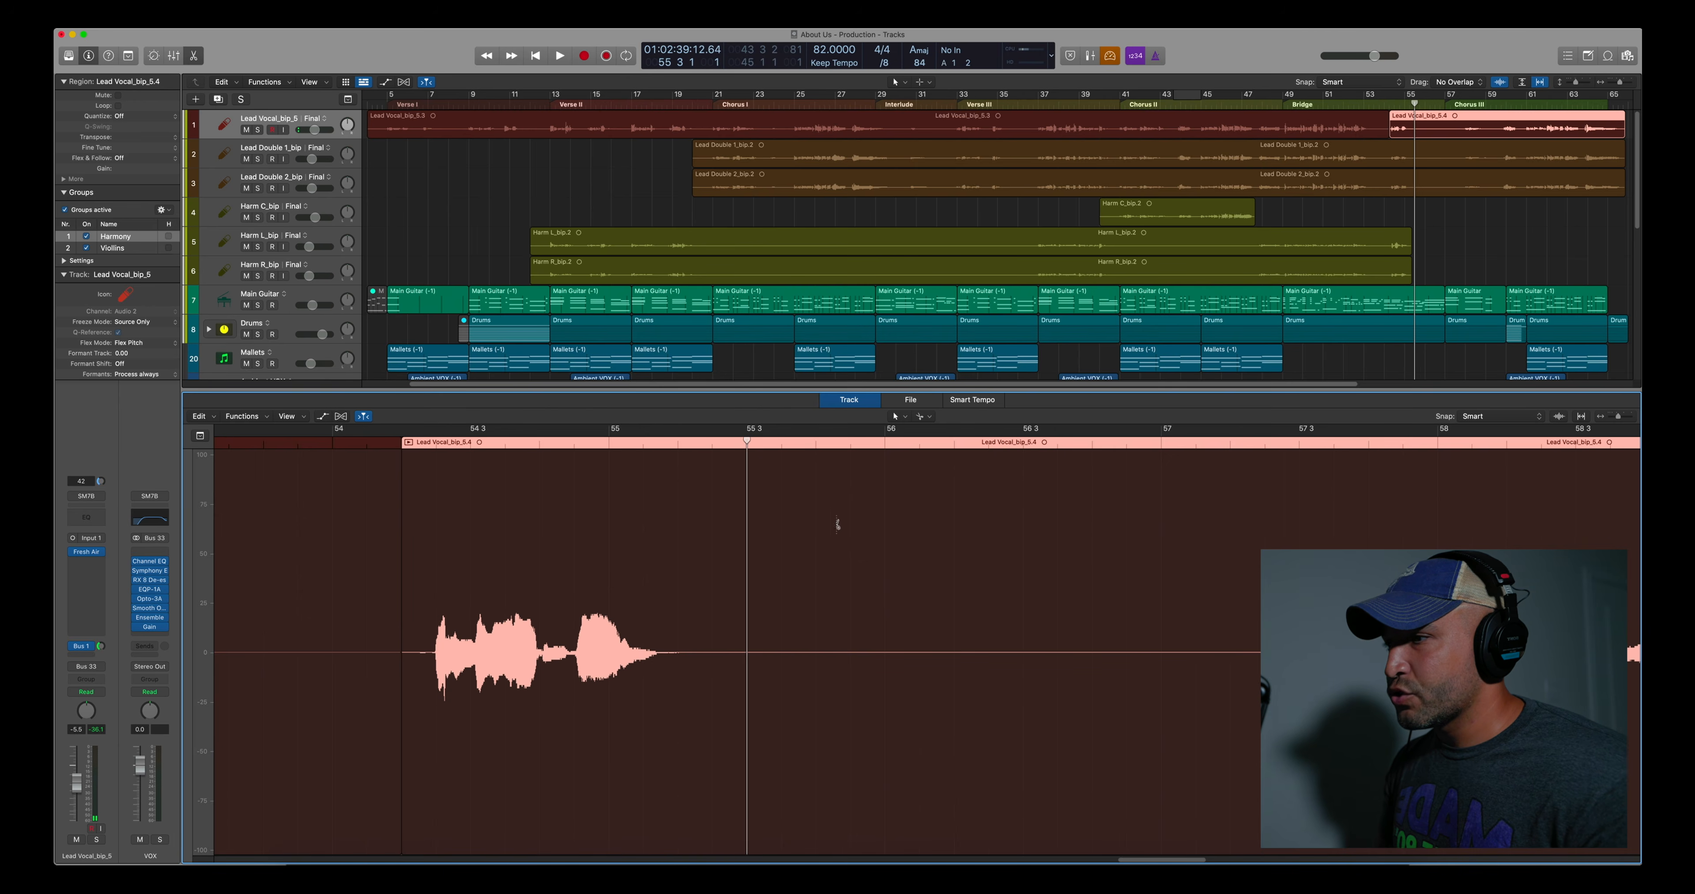
key(super+t)
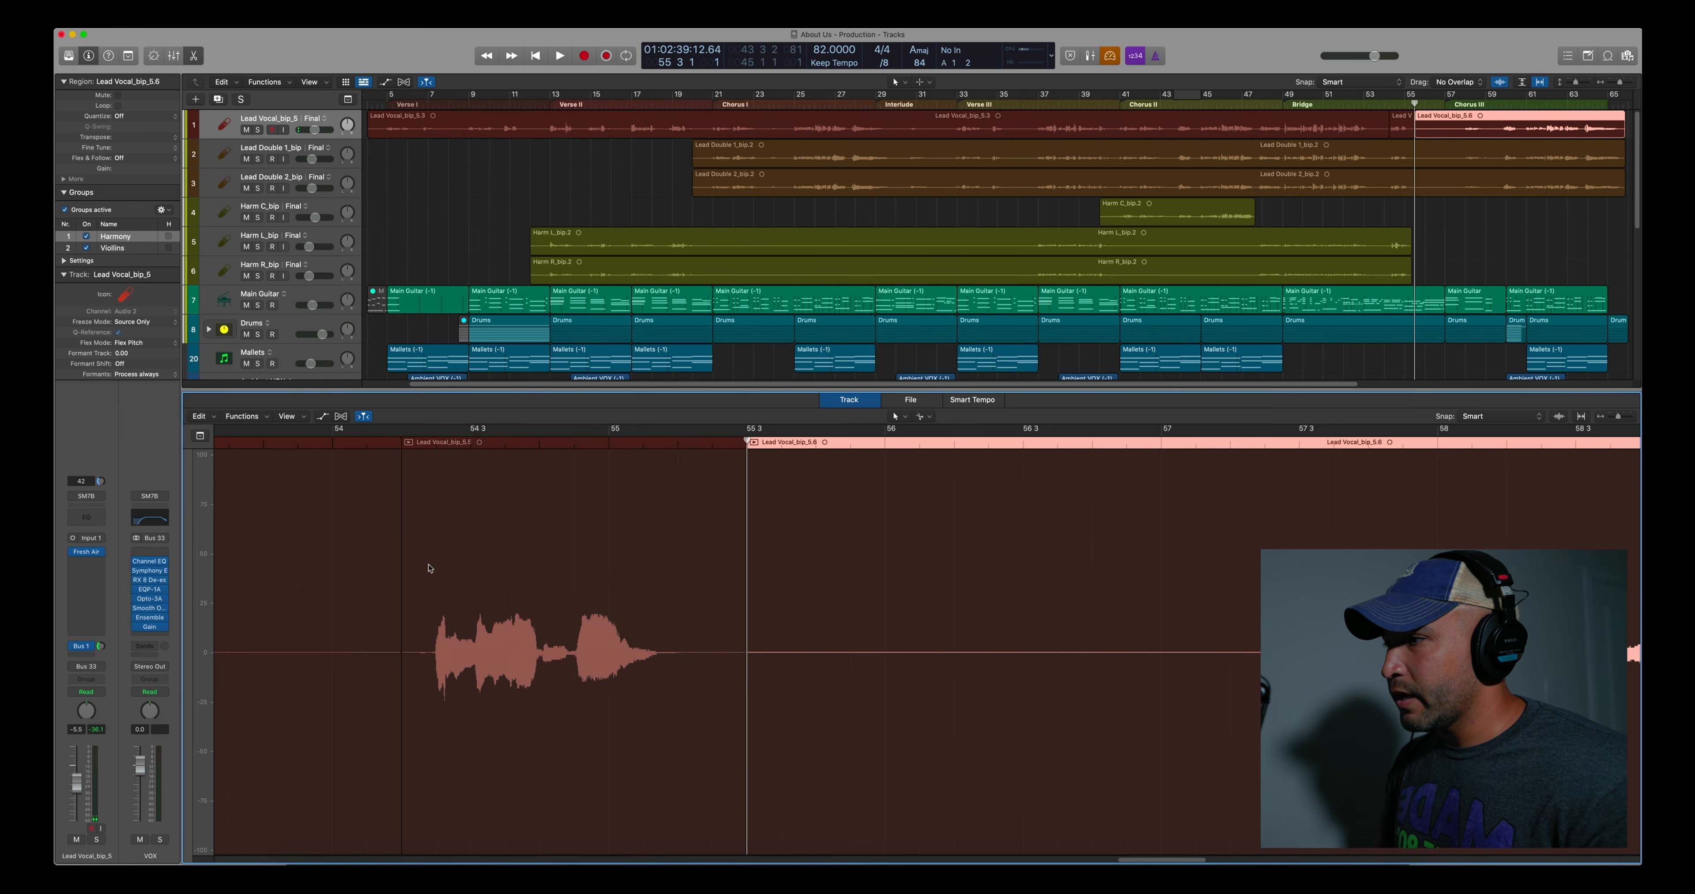
click(522, 540)
click(772, 570)
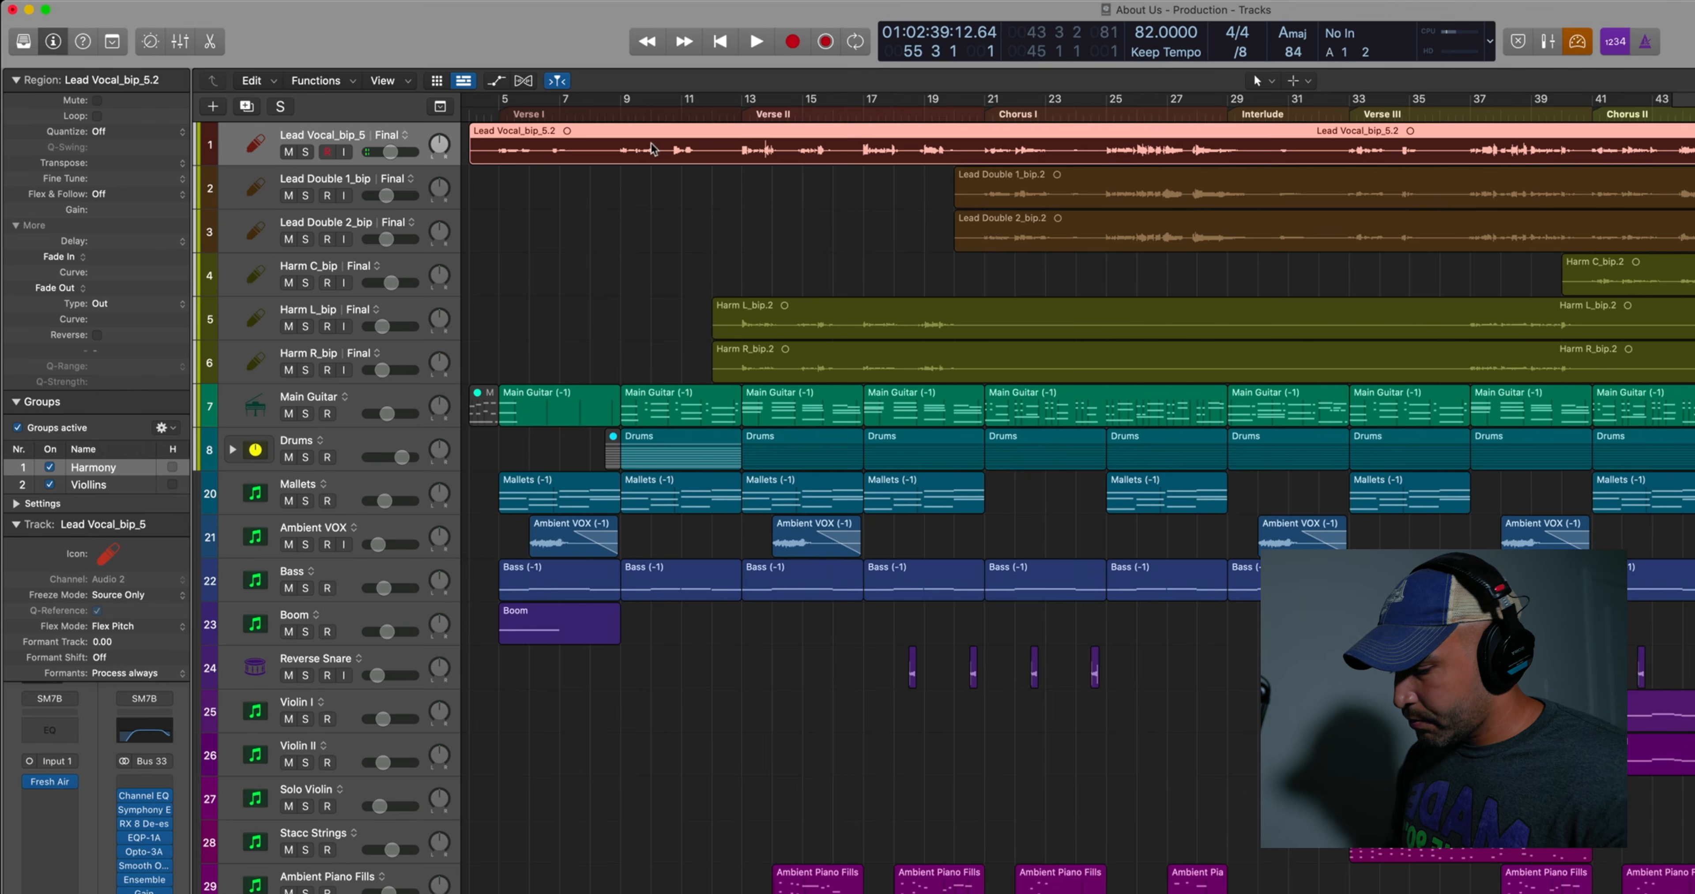
Start Remove Silence on the full lead vocal region and set the threshold to -44 dB
key(ctrl+x)
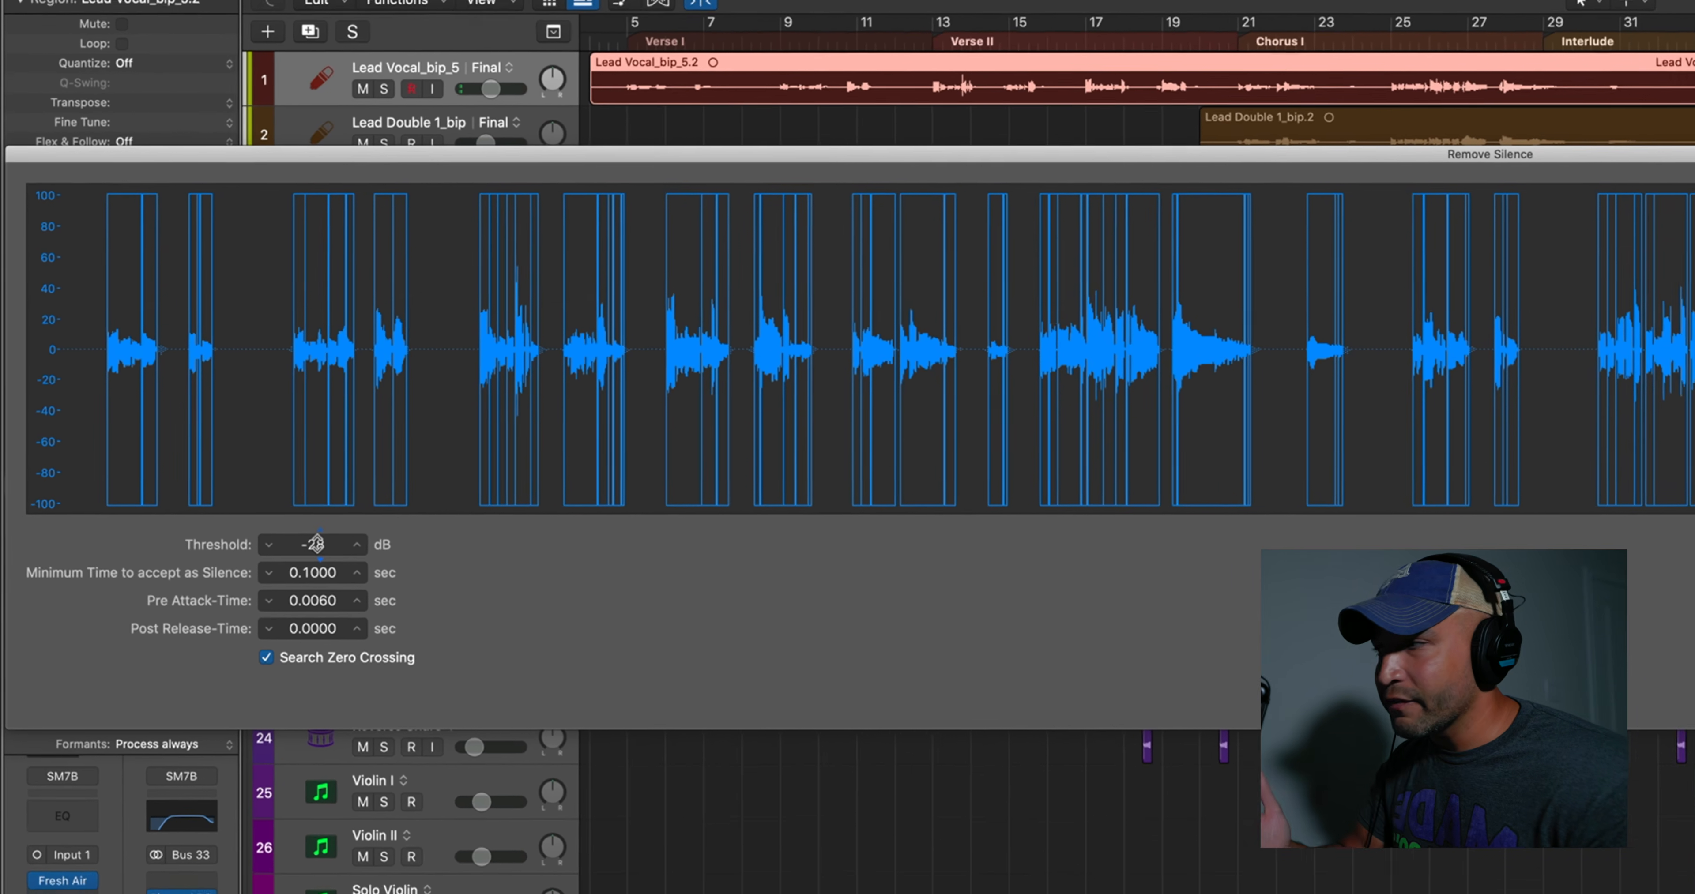
drag(318, 545, 318, 547)
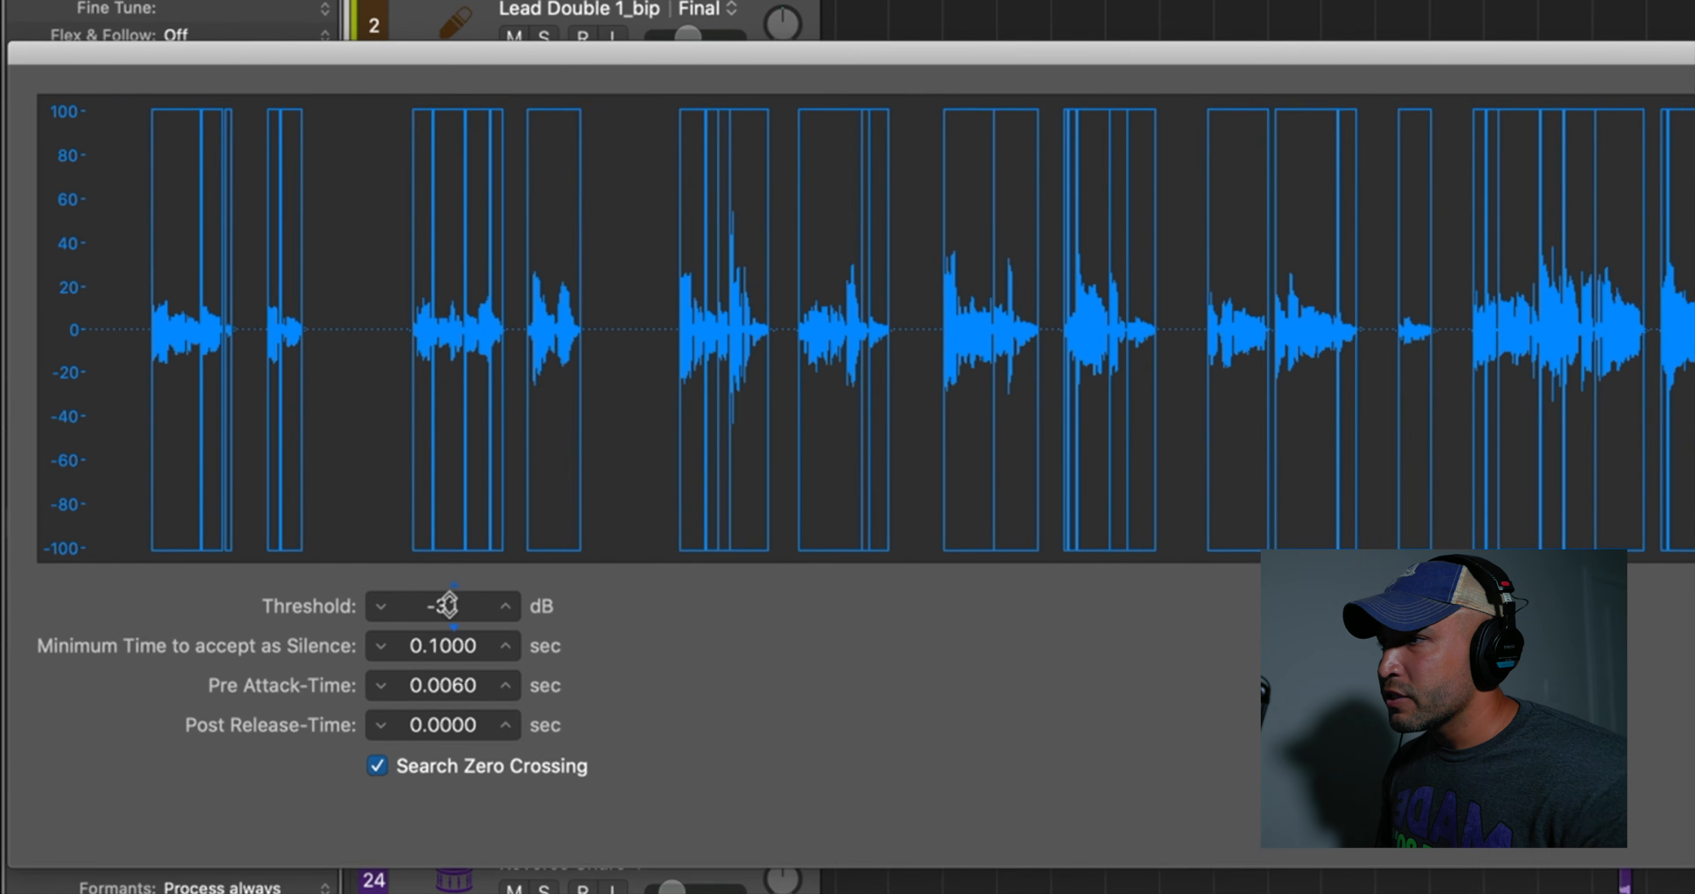
drag(448, 605, 477, 619)
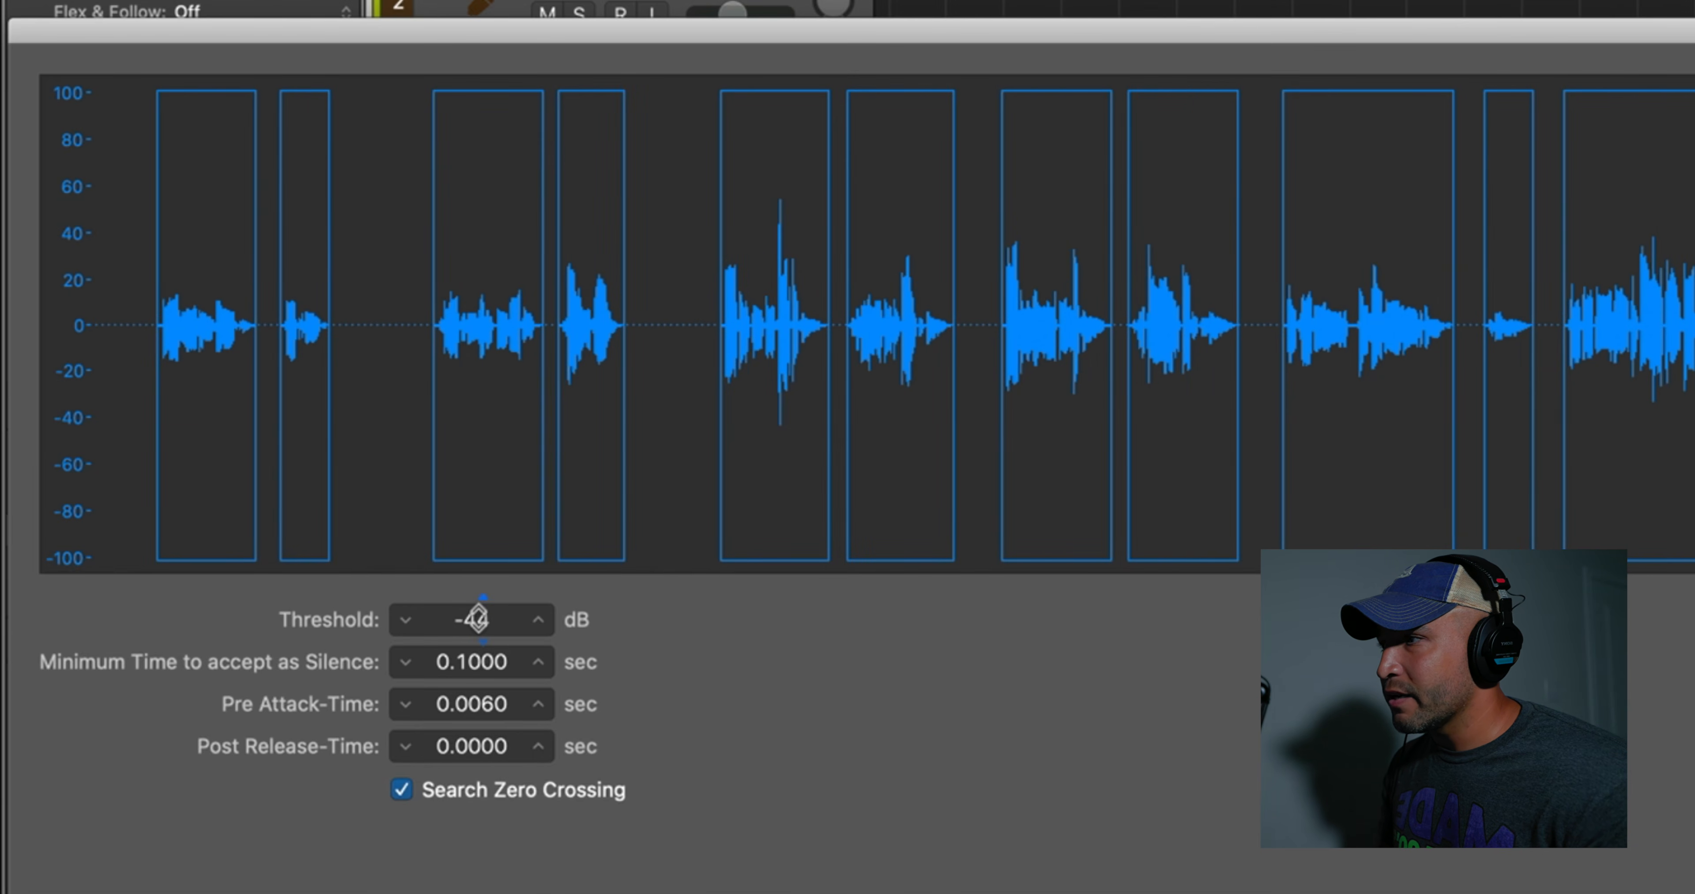
drag(476, 618, 476, 618)
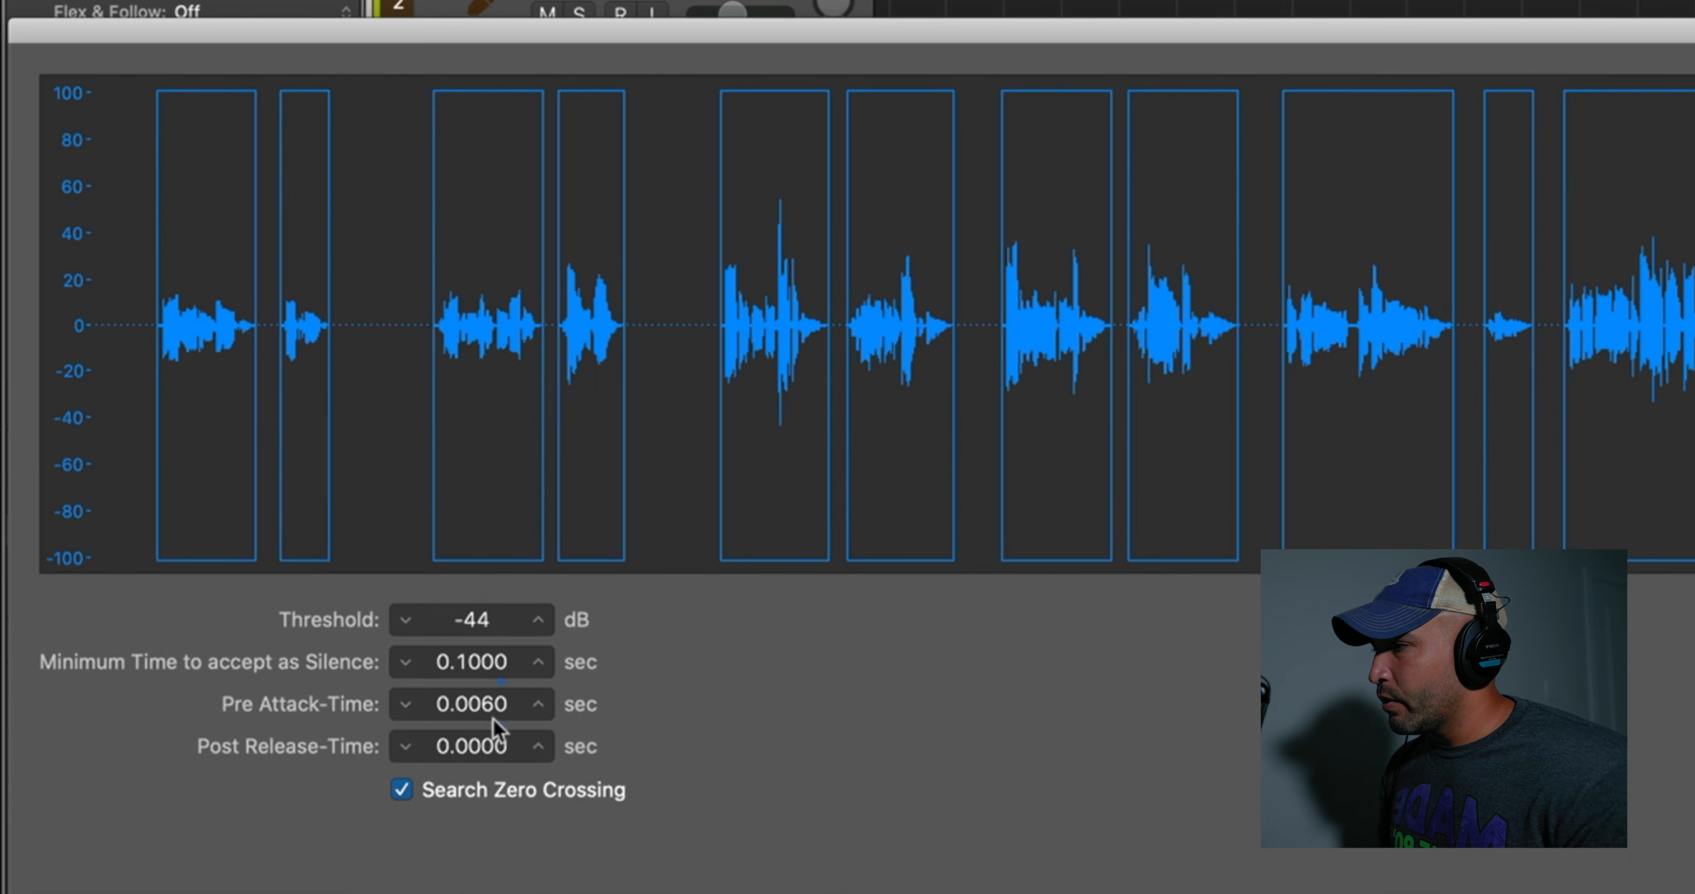
Set both the pre-attack and post-release times to 0.25 sec and apply the silence removal
double_click(488, 706)
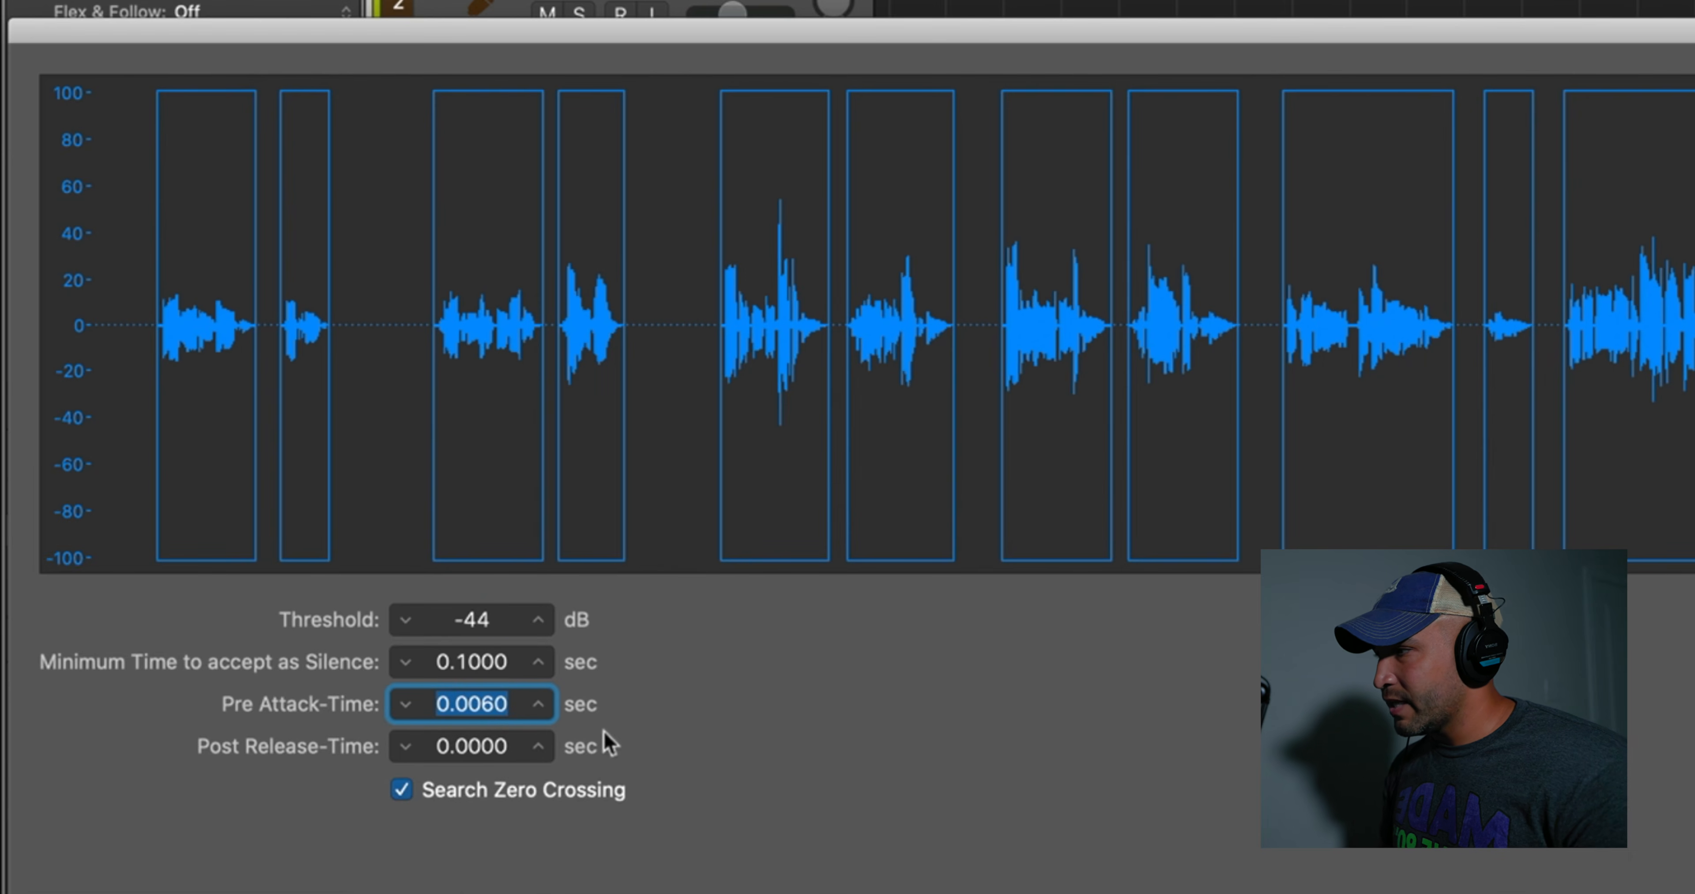
text(.25)
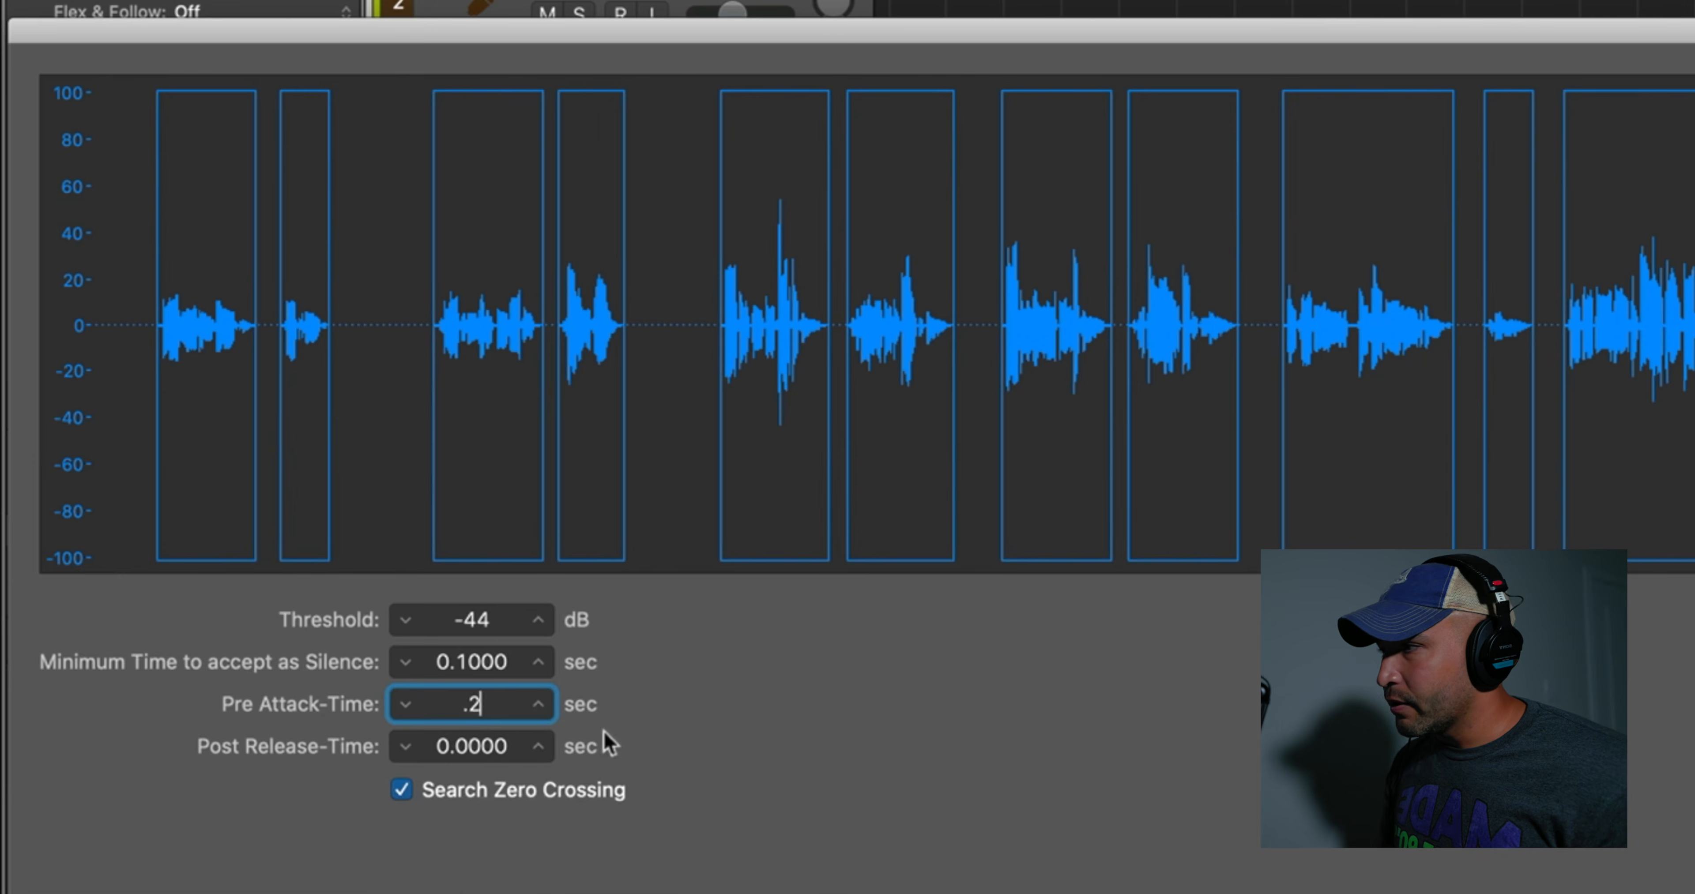
key(Return)
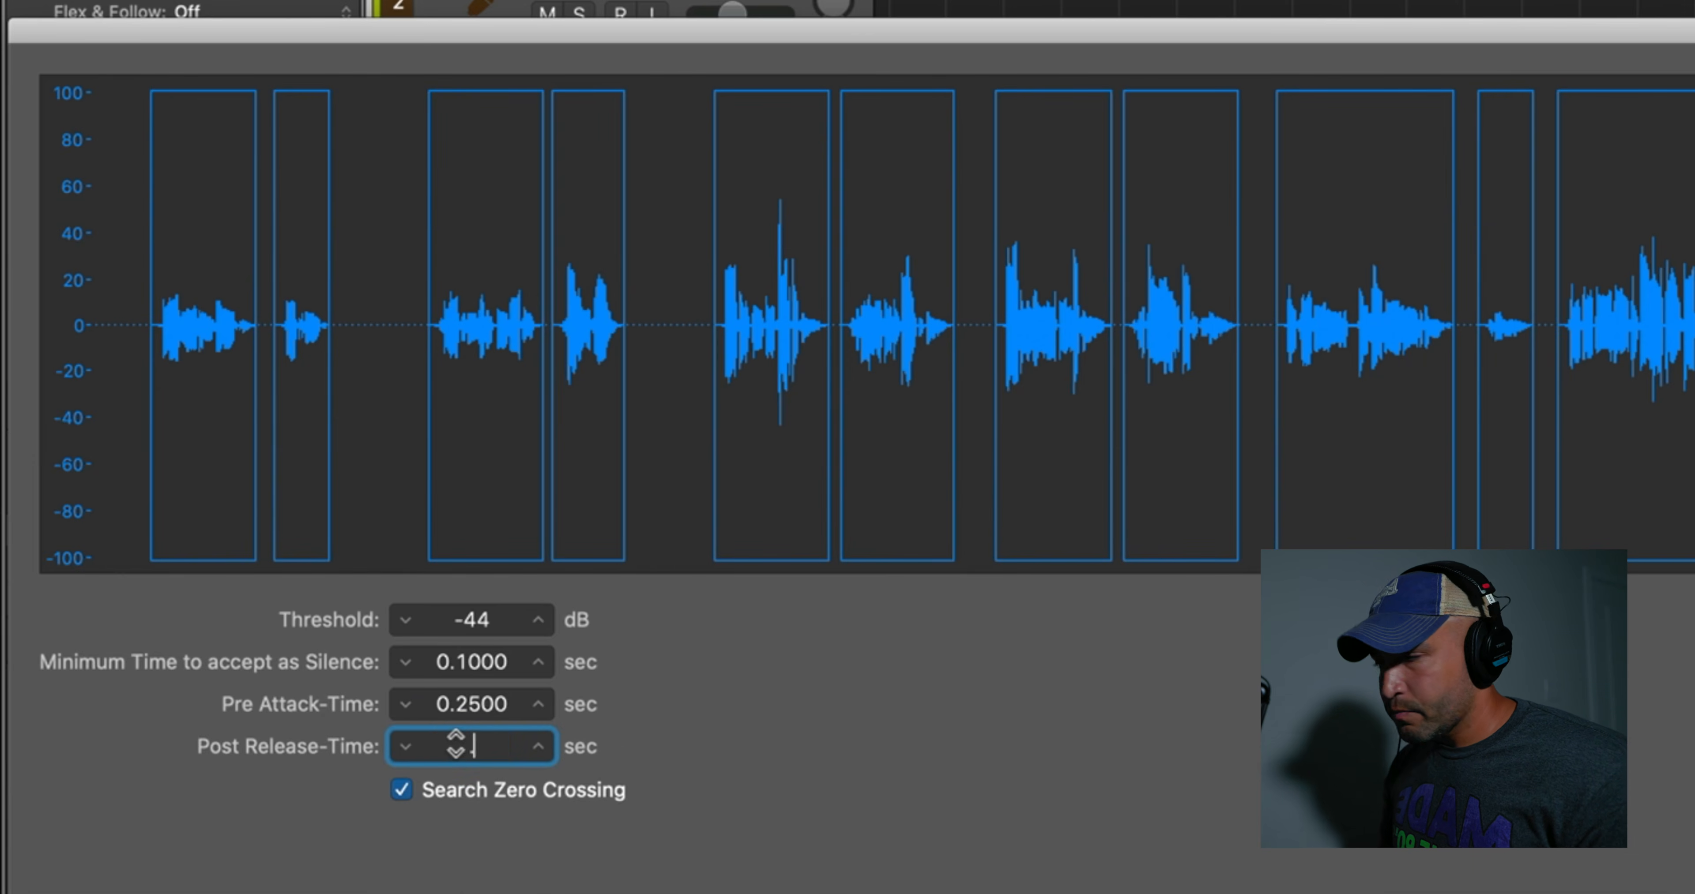
key(Return)
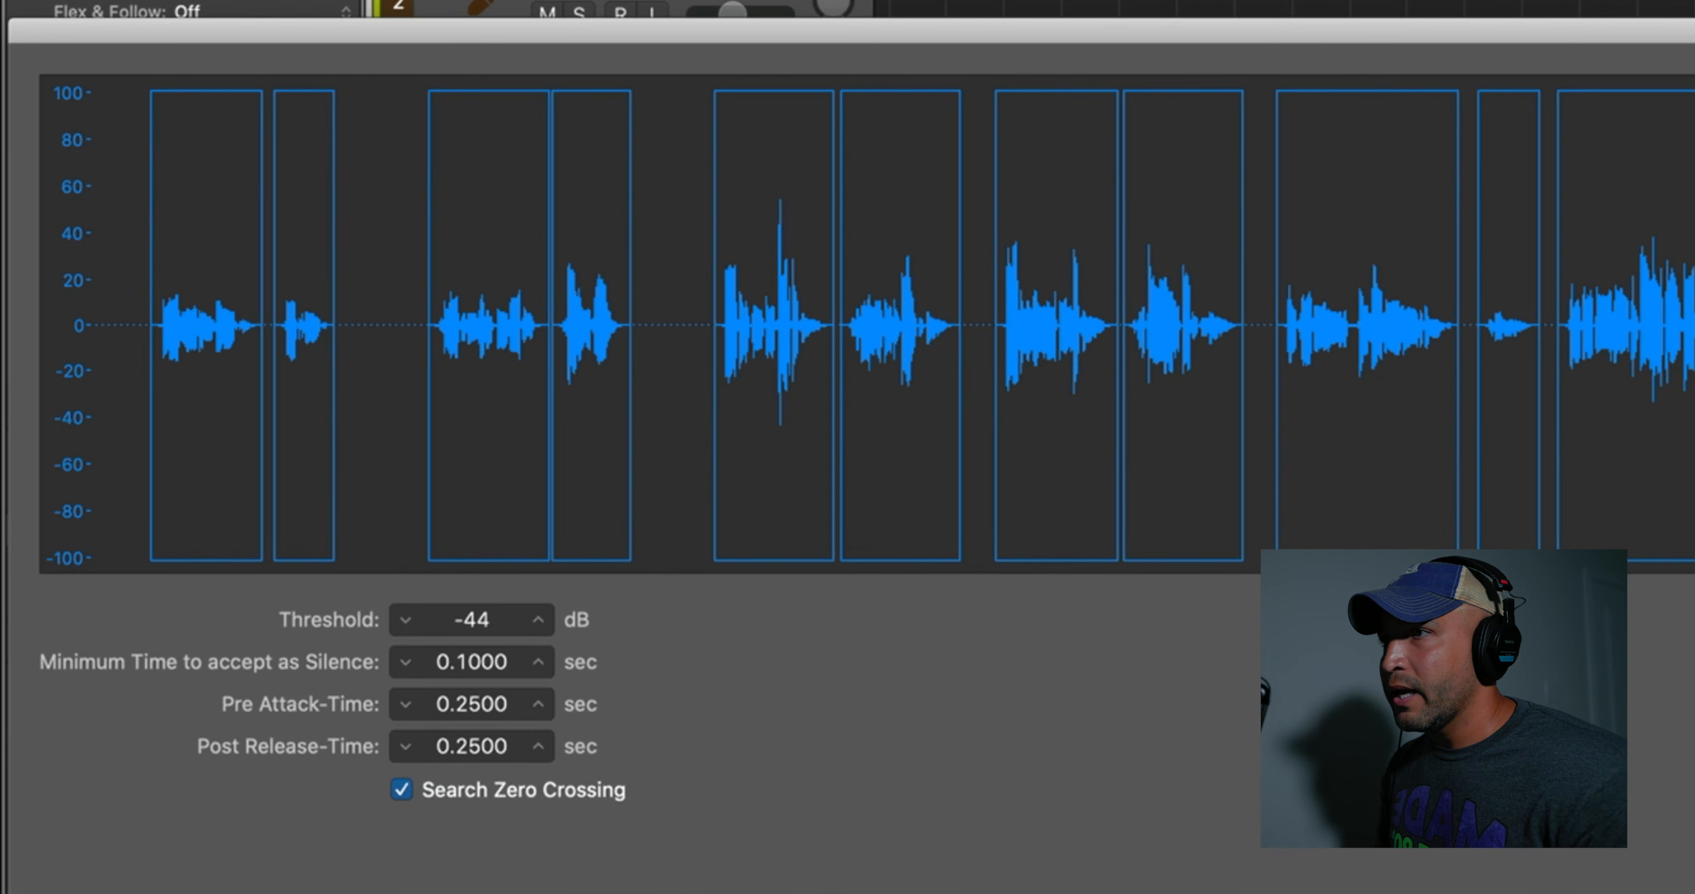
key(Return)
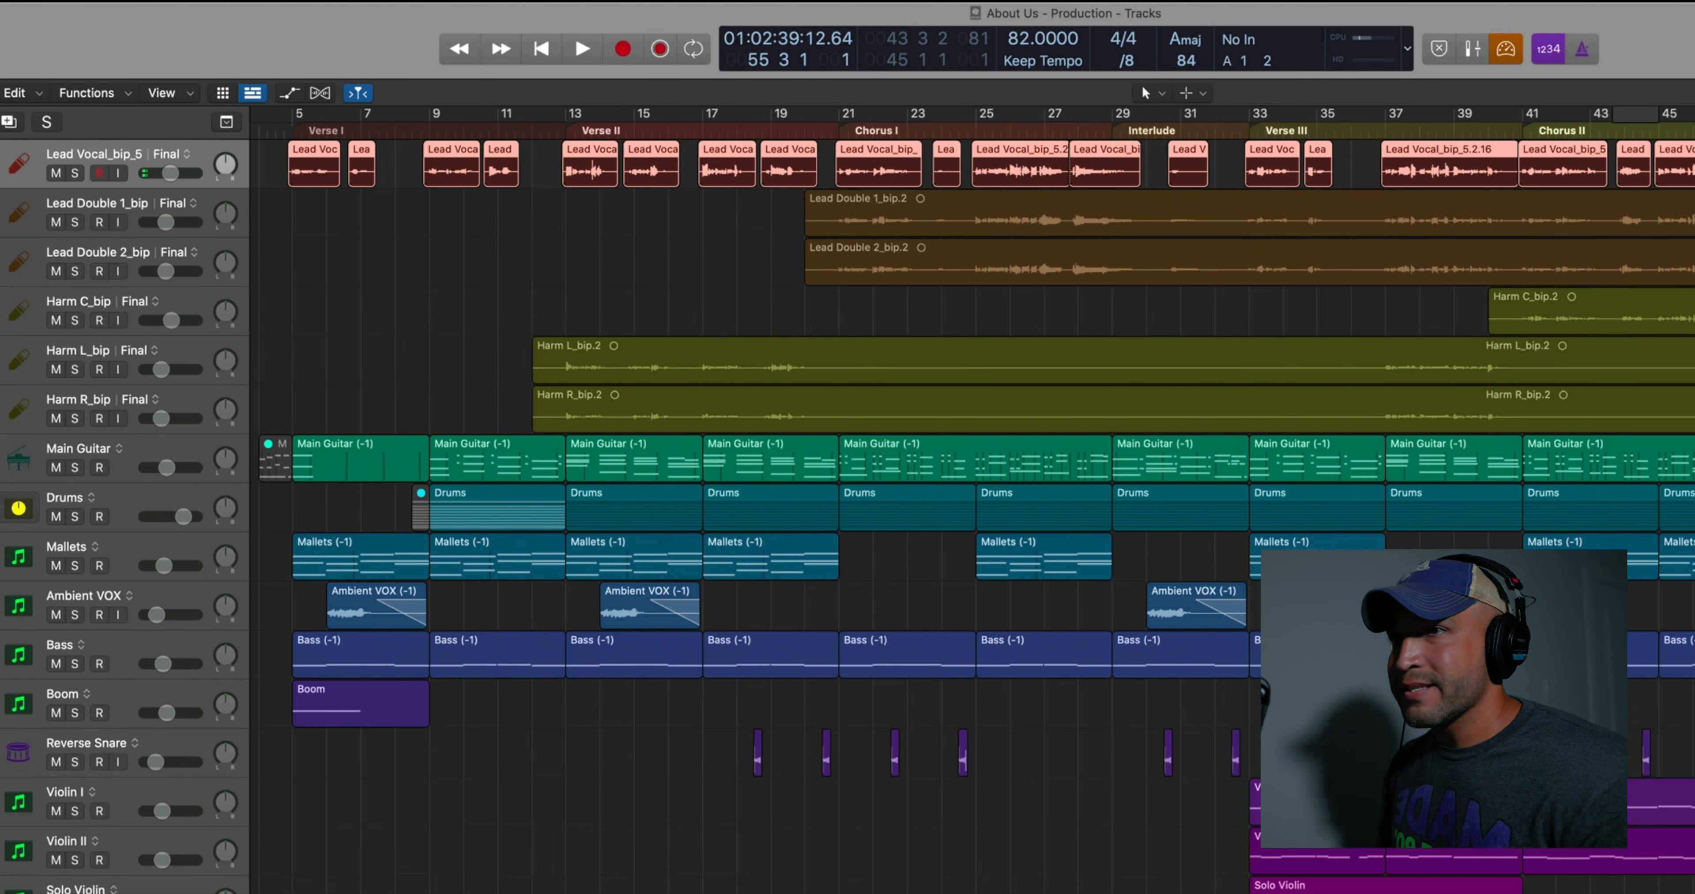
Place the playhead just before bar 9 and select the separated lead vocal region near bar 11
click(417, 127)
click(500, 161)
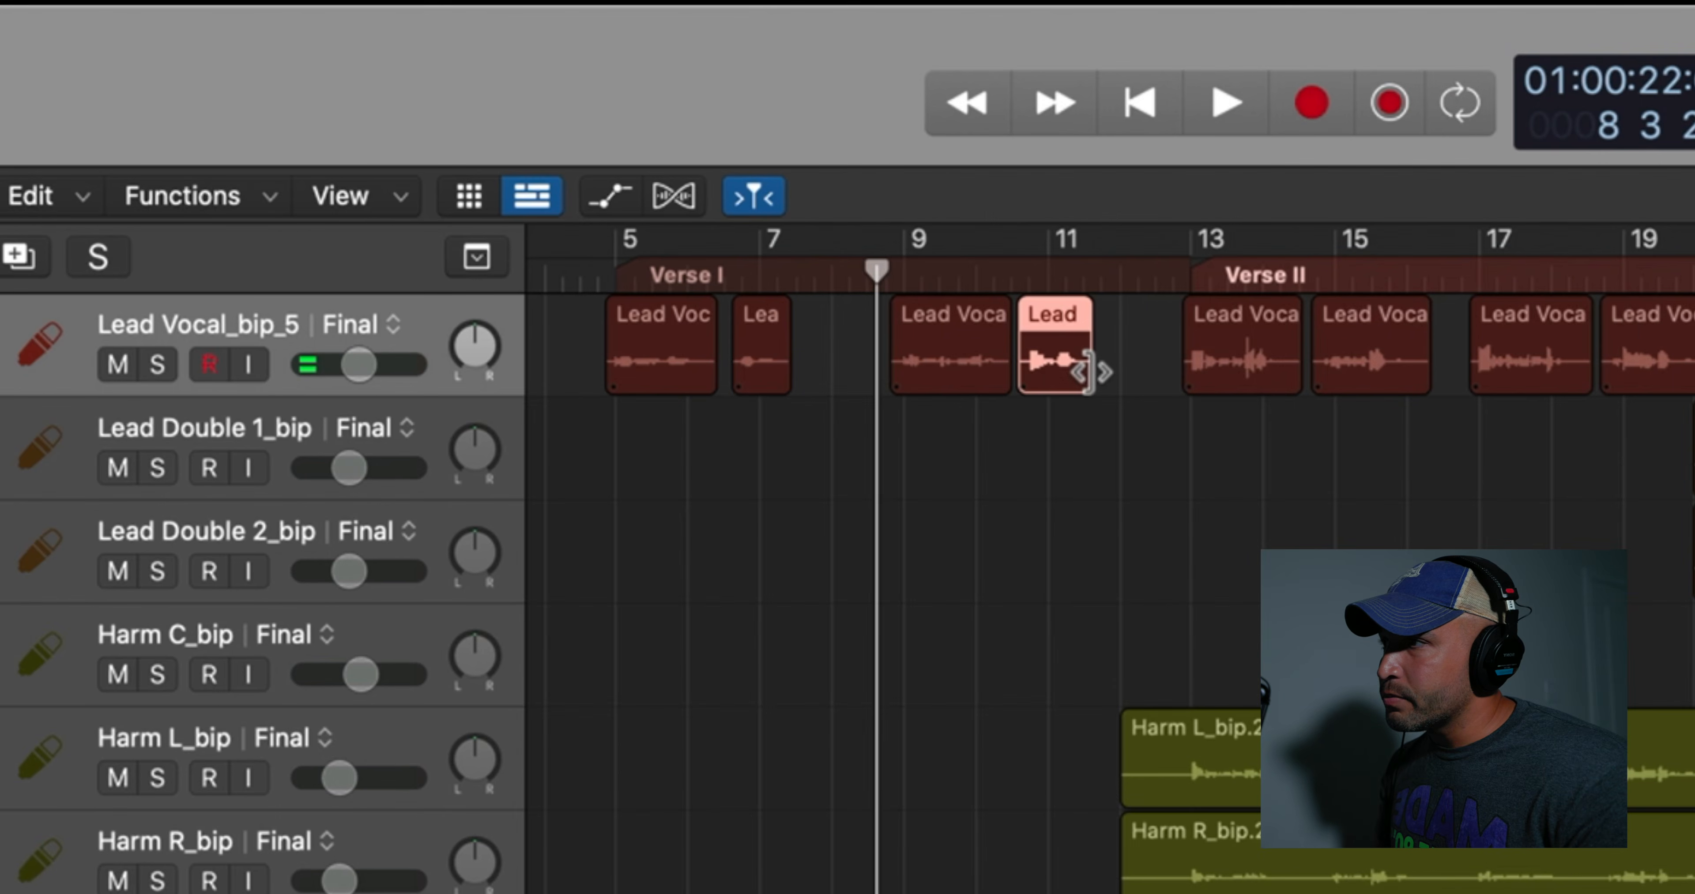
drag(1089, 373, 1112, 543)
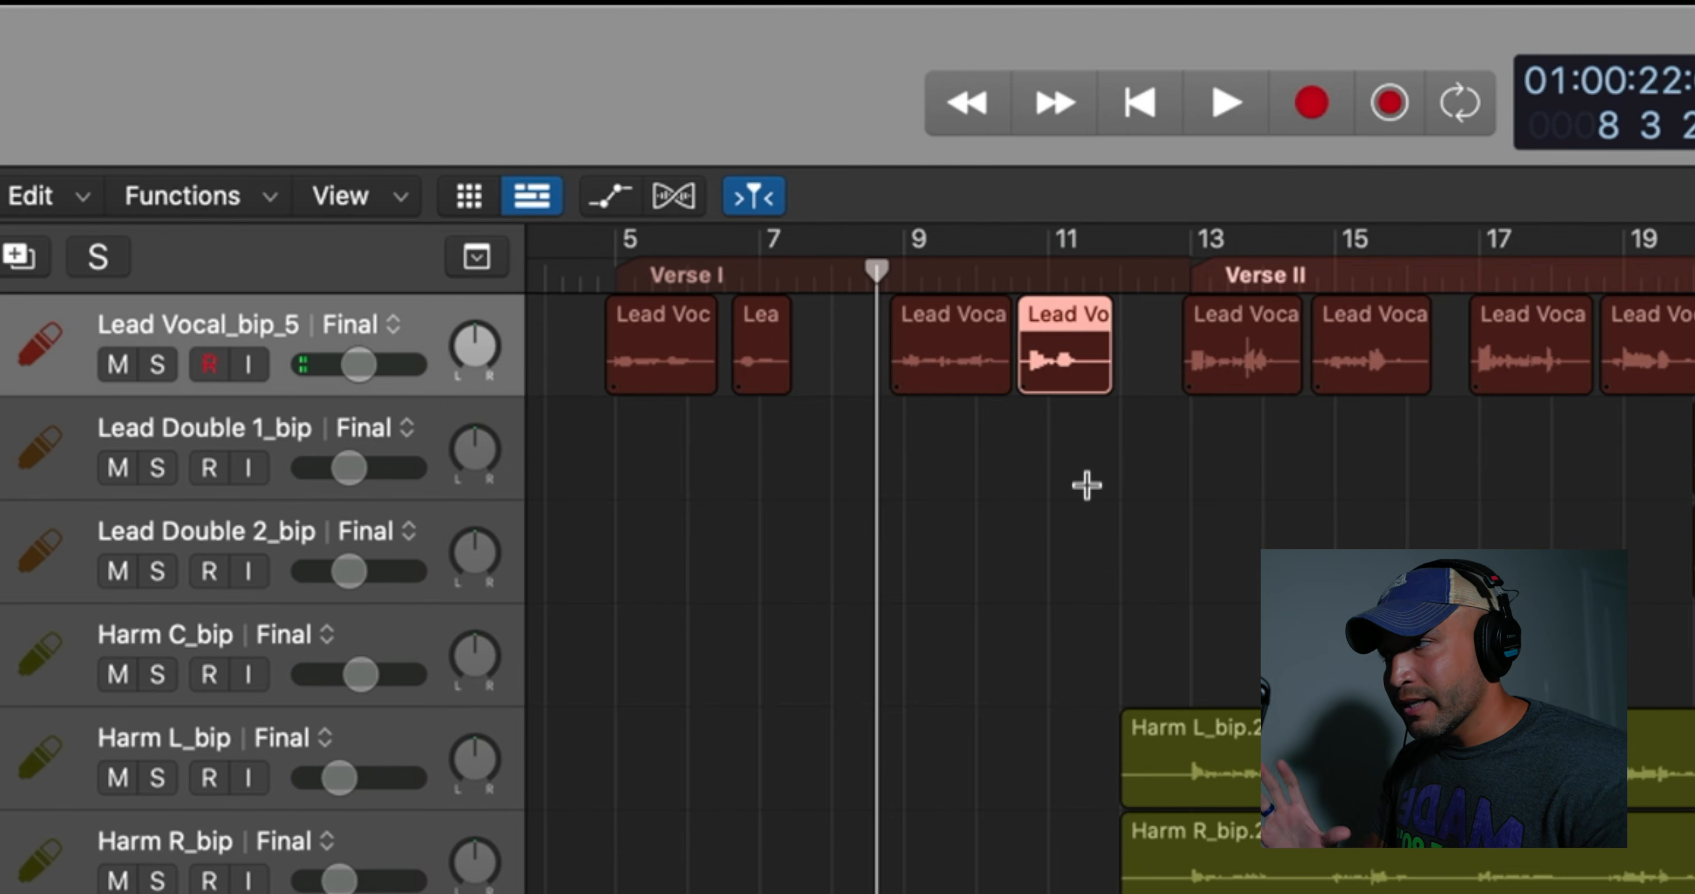
Duplicate the lead vocal track's Final alternative and rename the copy Tutorial Final
click(396, 328)
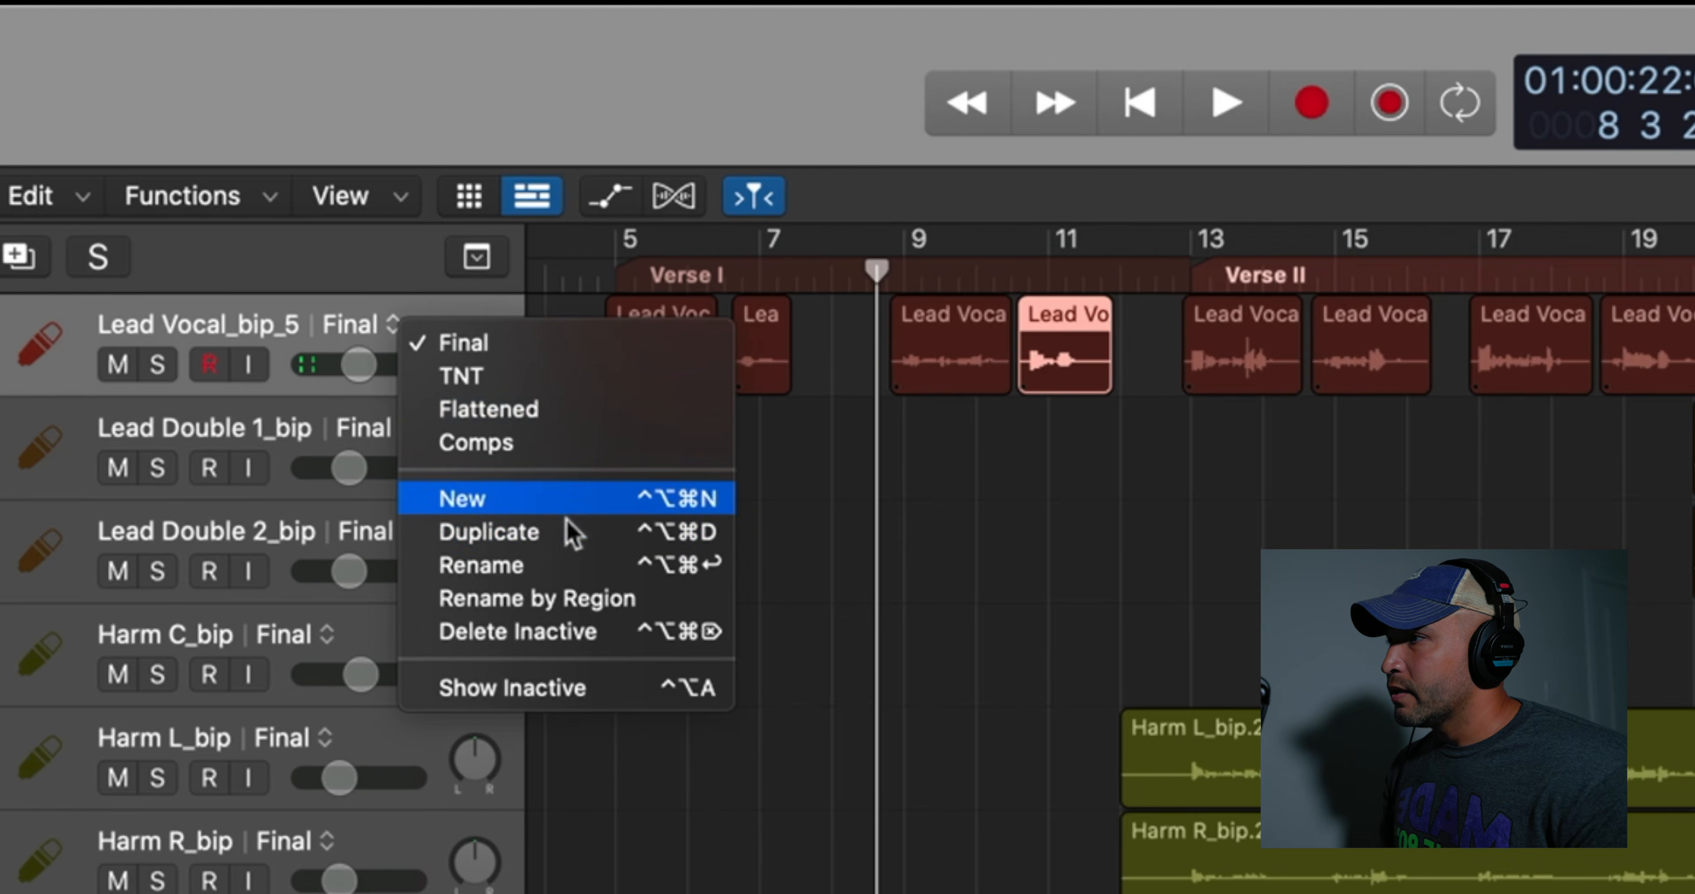
click(573, 539)
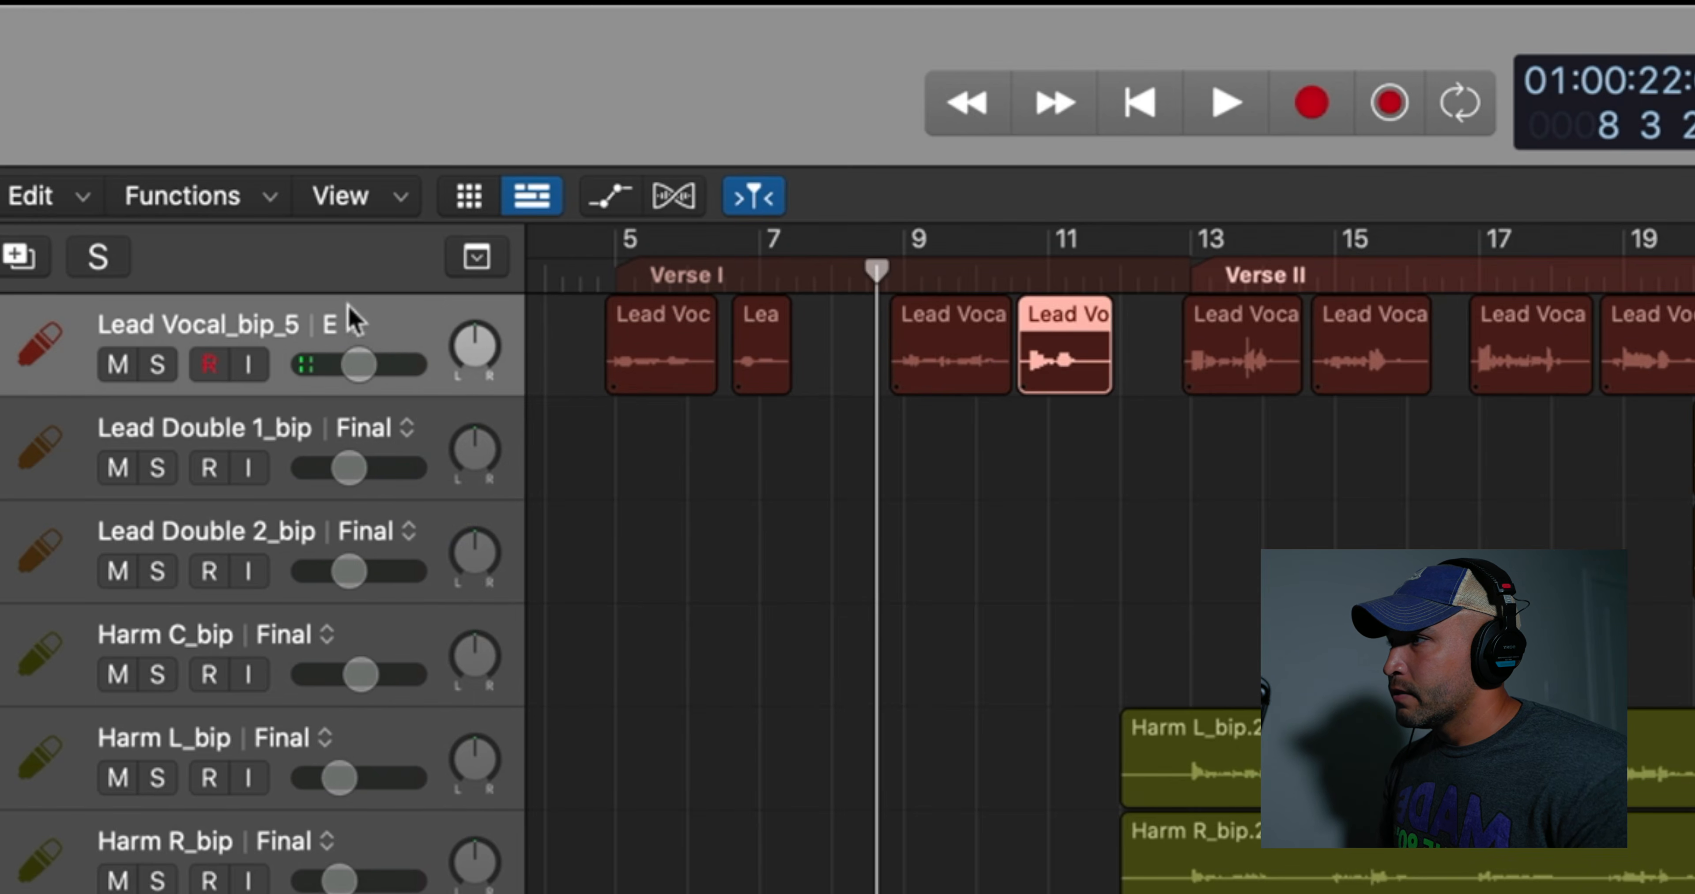
click(356, 329)
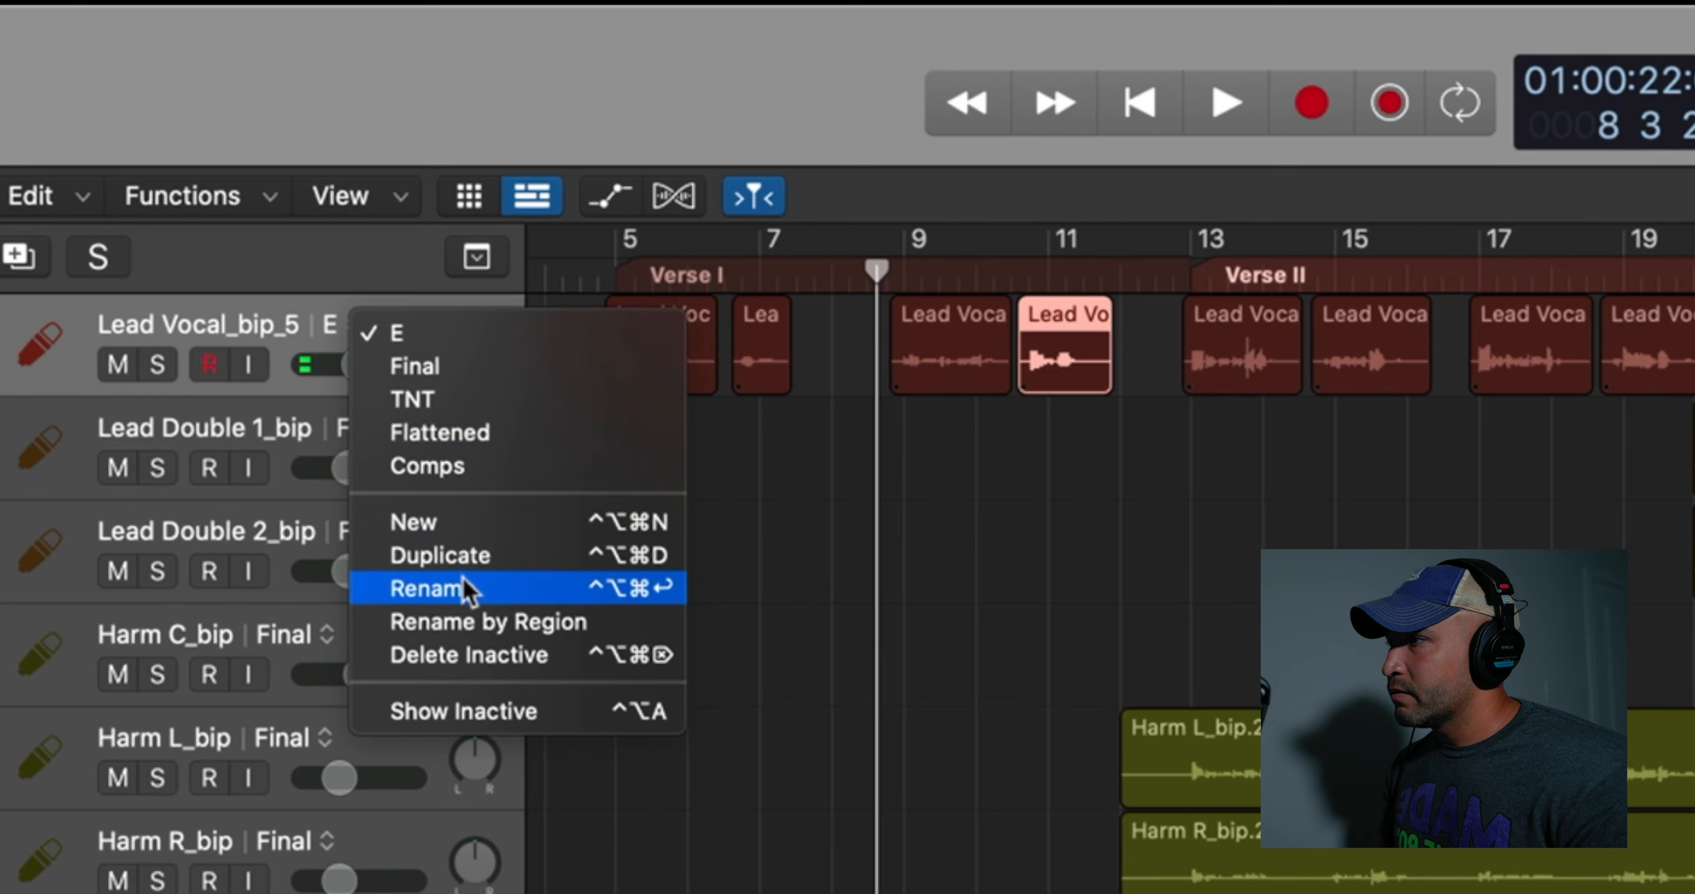
click(606, 590)
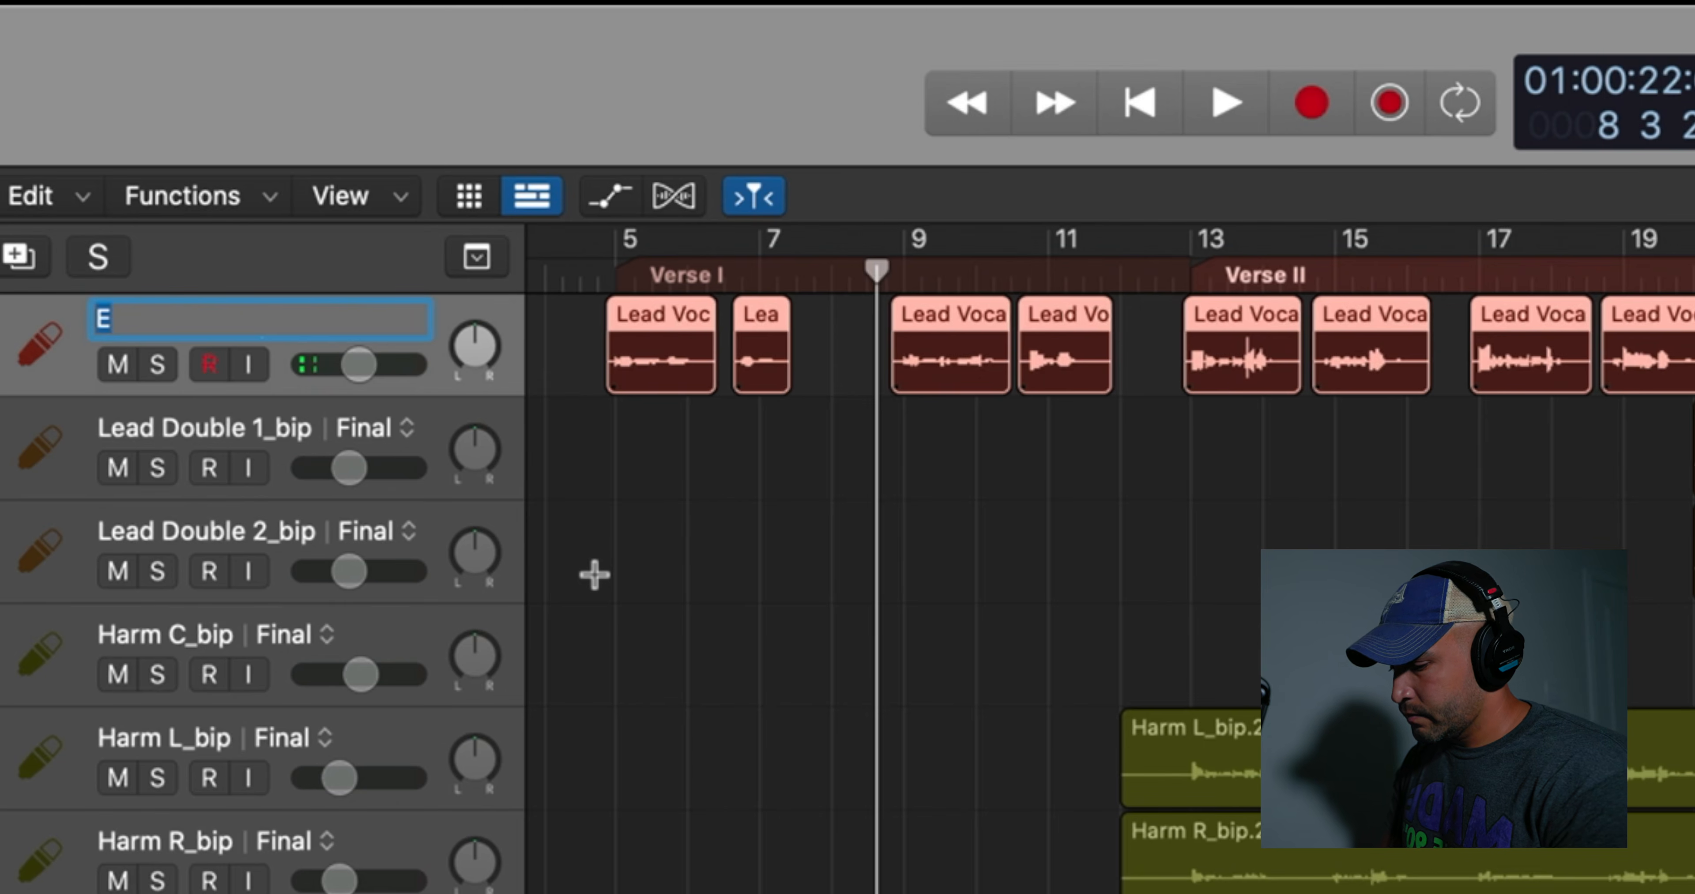
text(Tutorial)
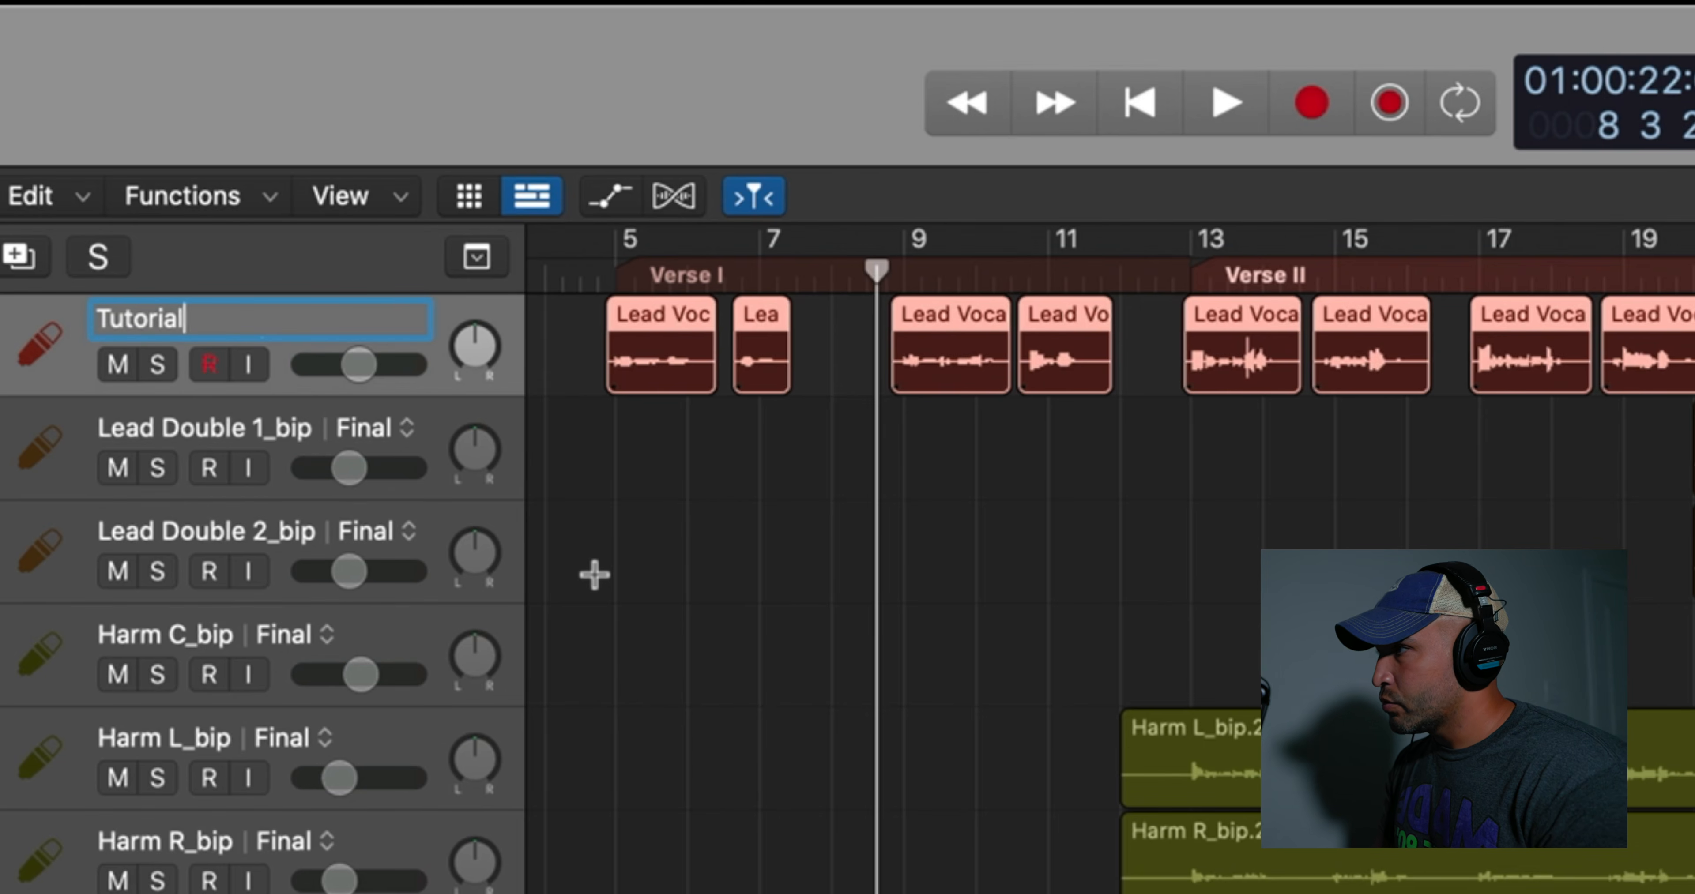
text( Final)
key(Return)
Bounce all lead vocal regions in place to the selected track, deleting the source and with normalizing off
key(ctrl+b)
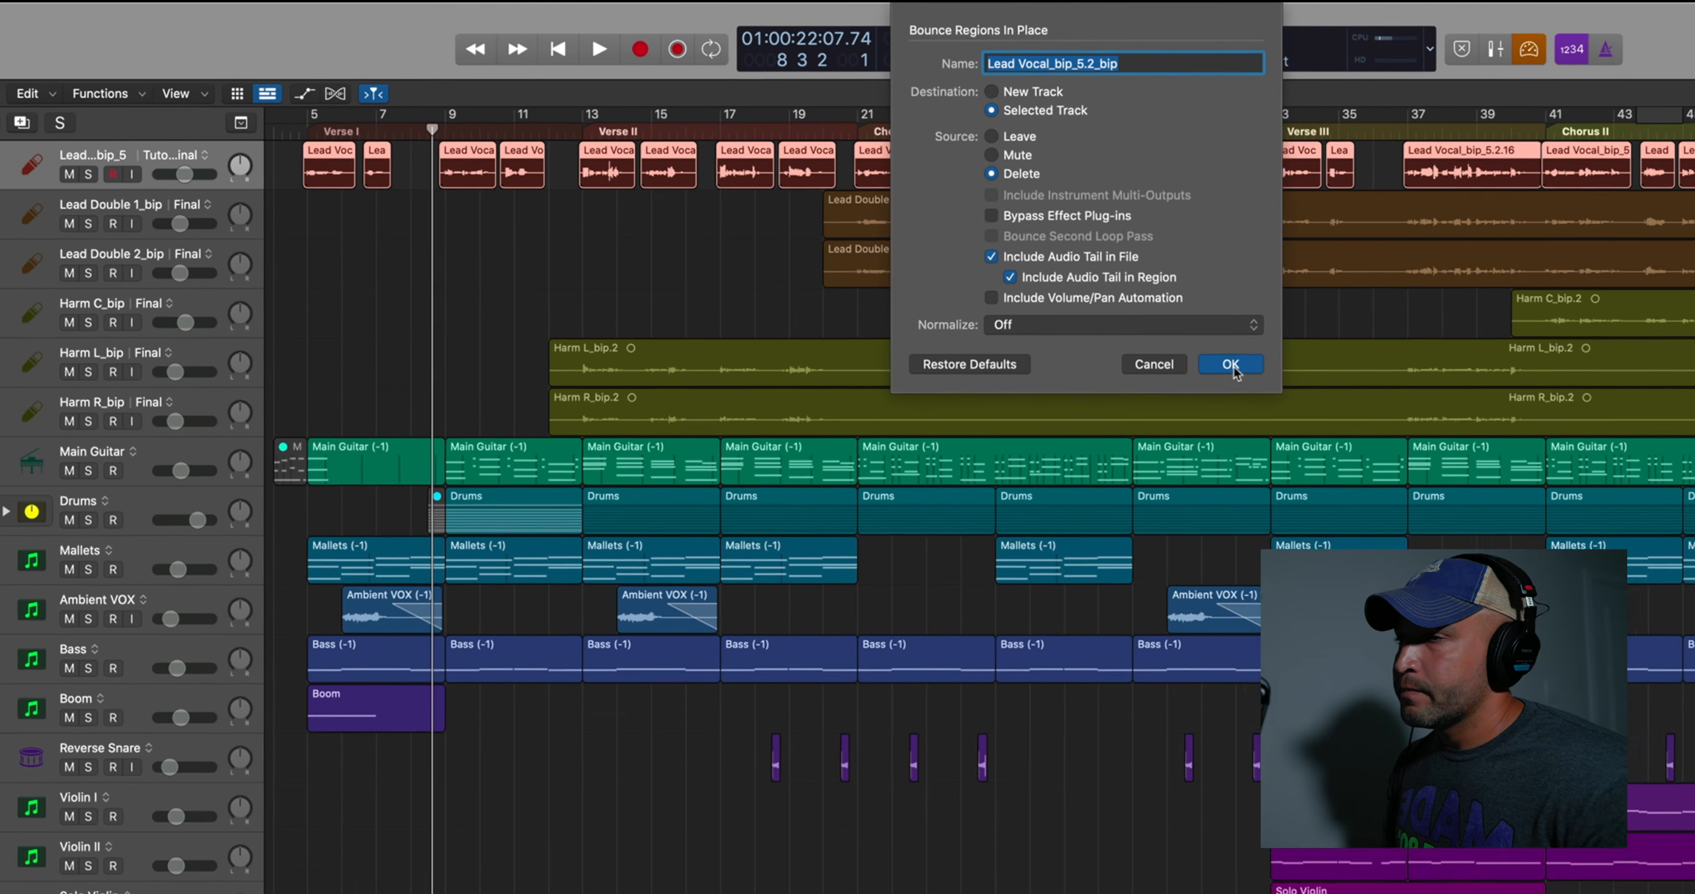
click(1230, 365)
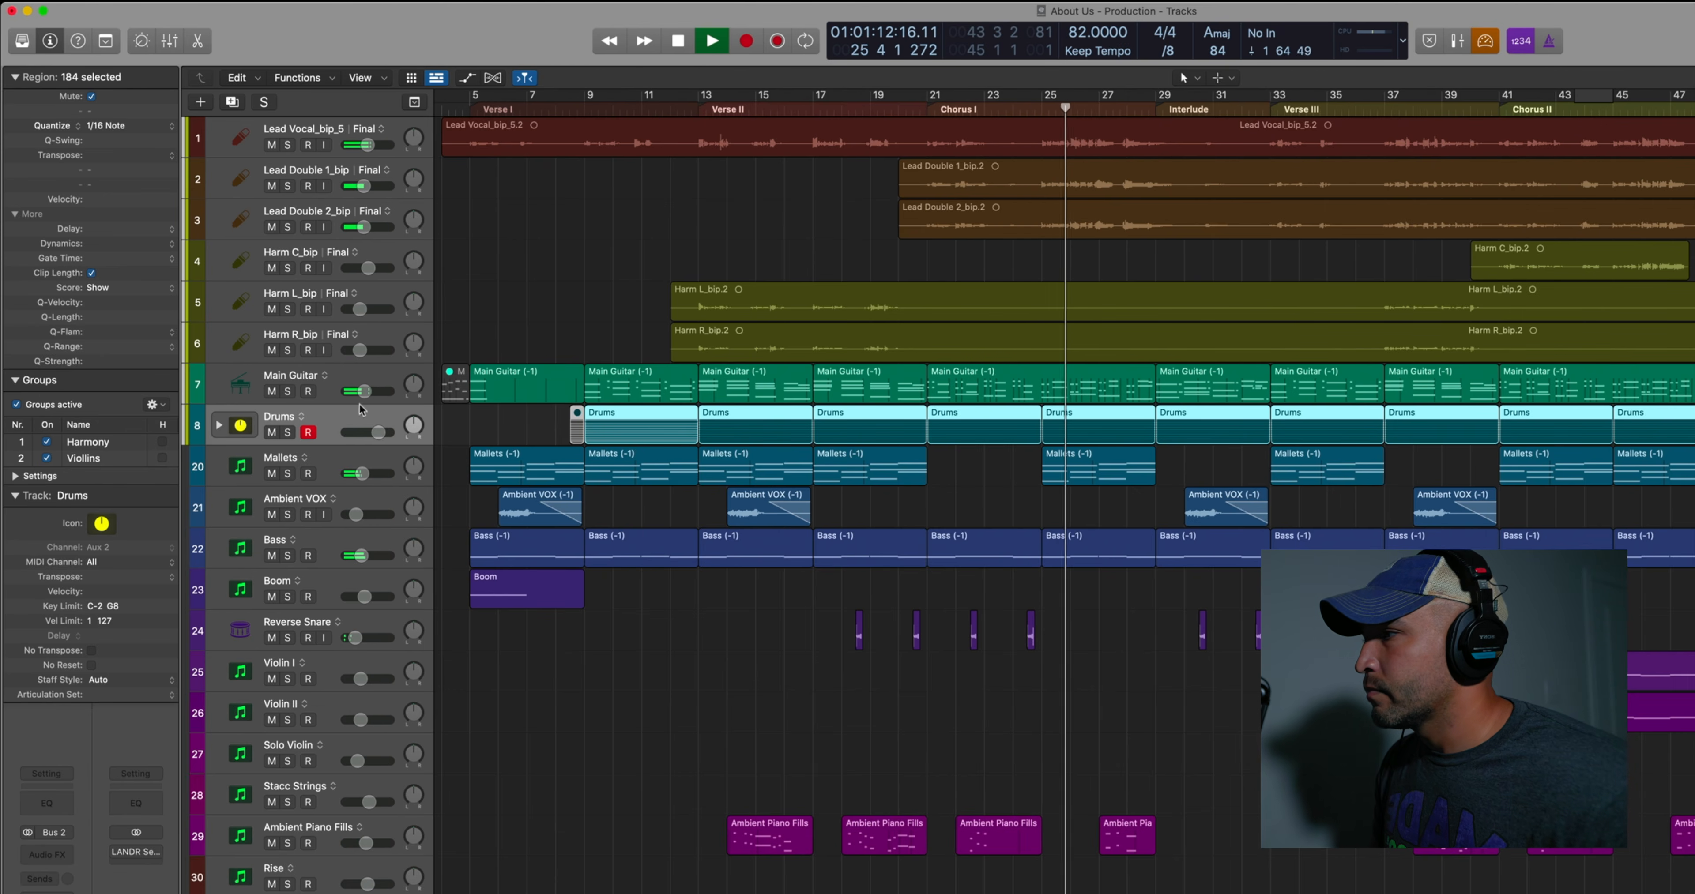
Stop playback, mute the Drums track and create a new Drummer track with the Alternative genre
key(space)
click(271, 433)
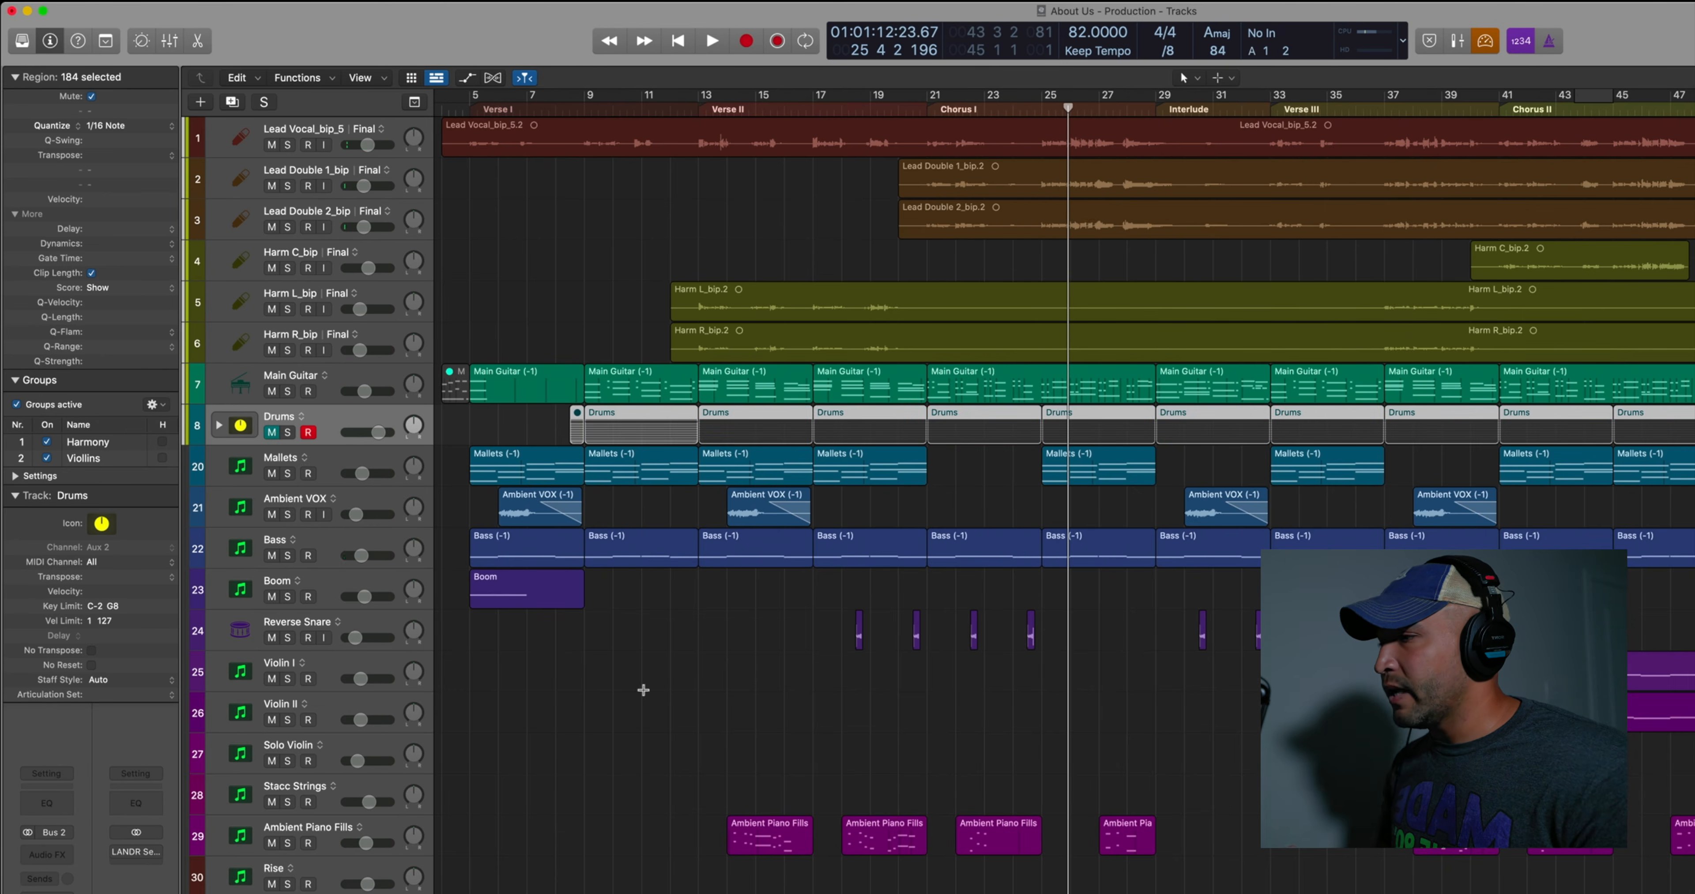
key(alt+super+n)
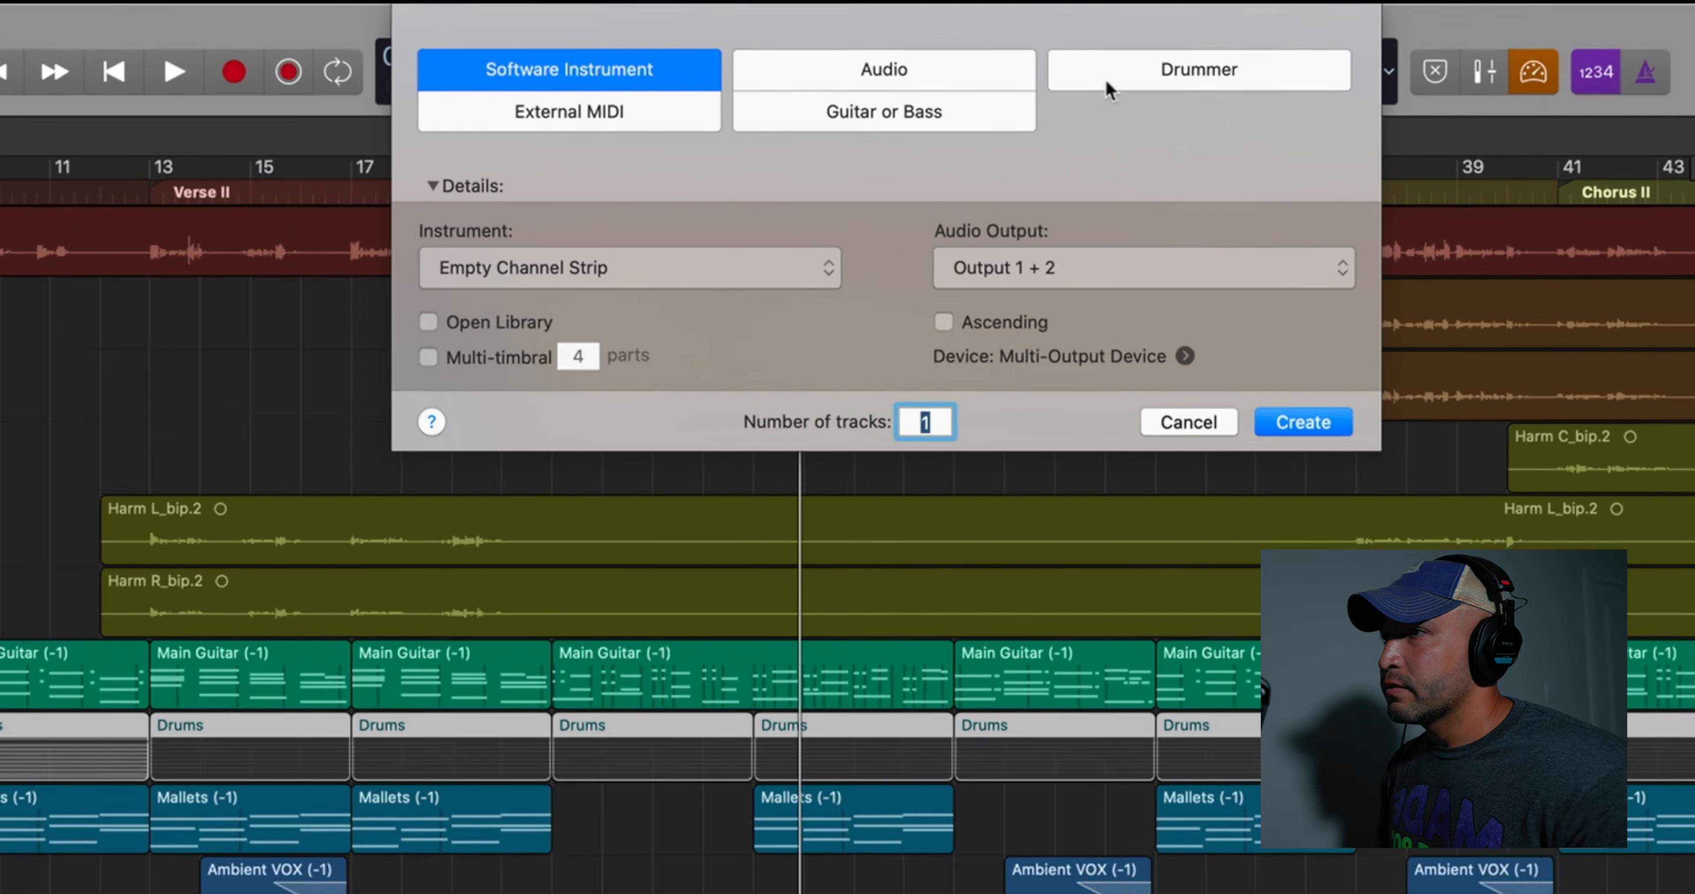
click(1108, 82)
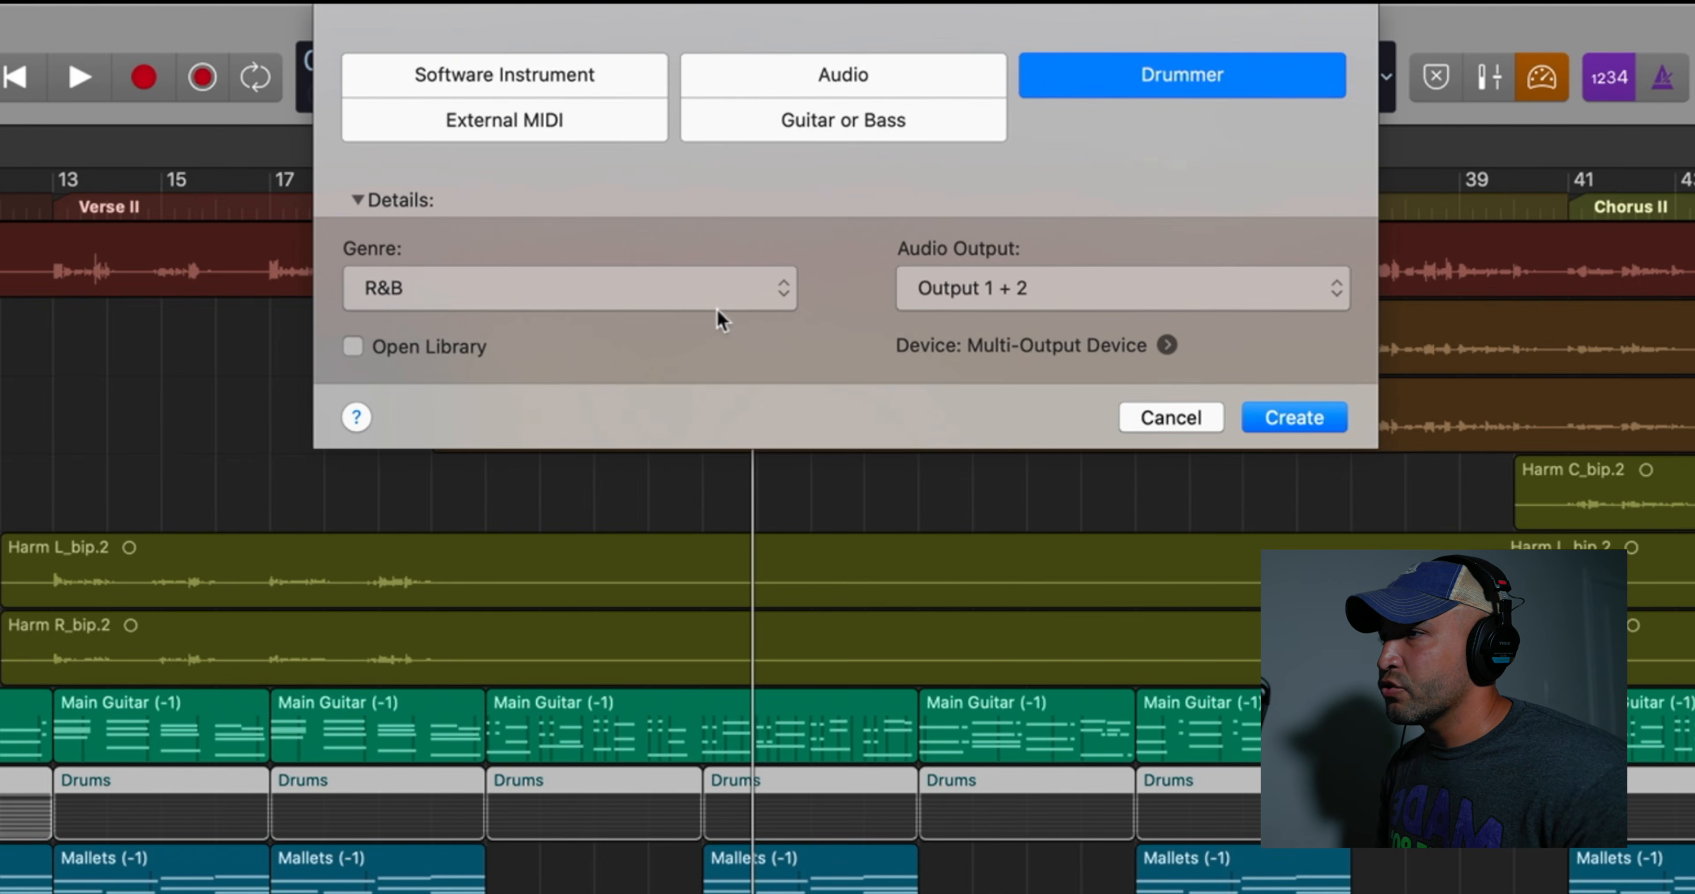
click(720, 317)
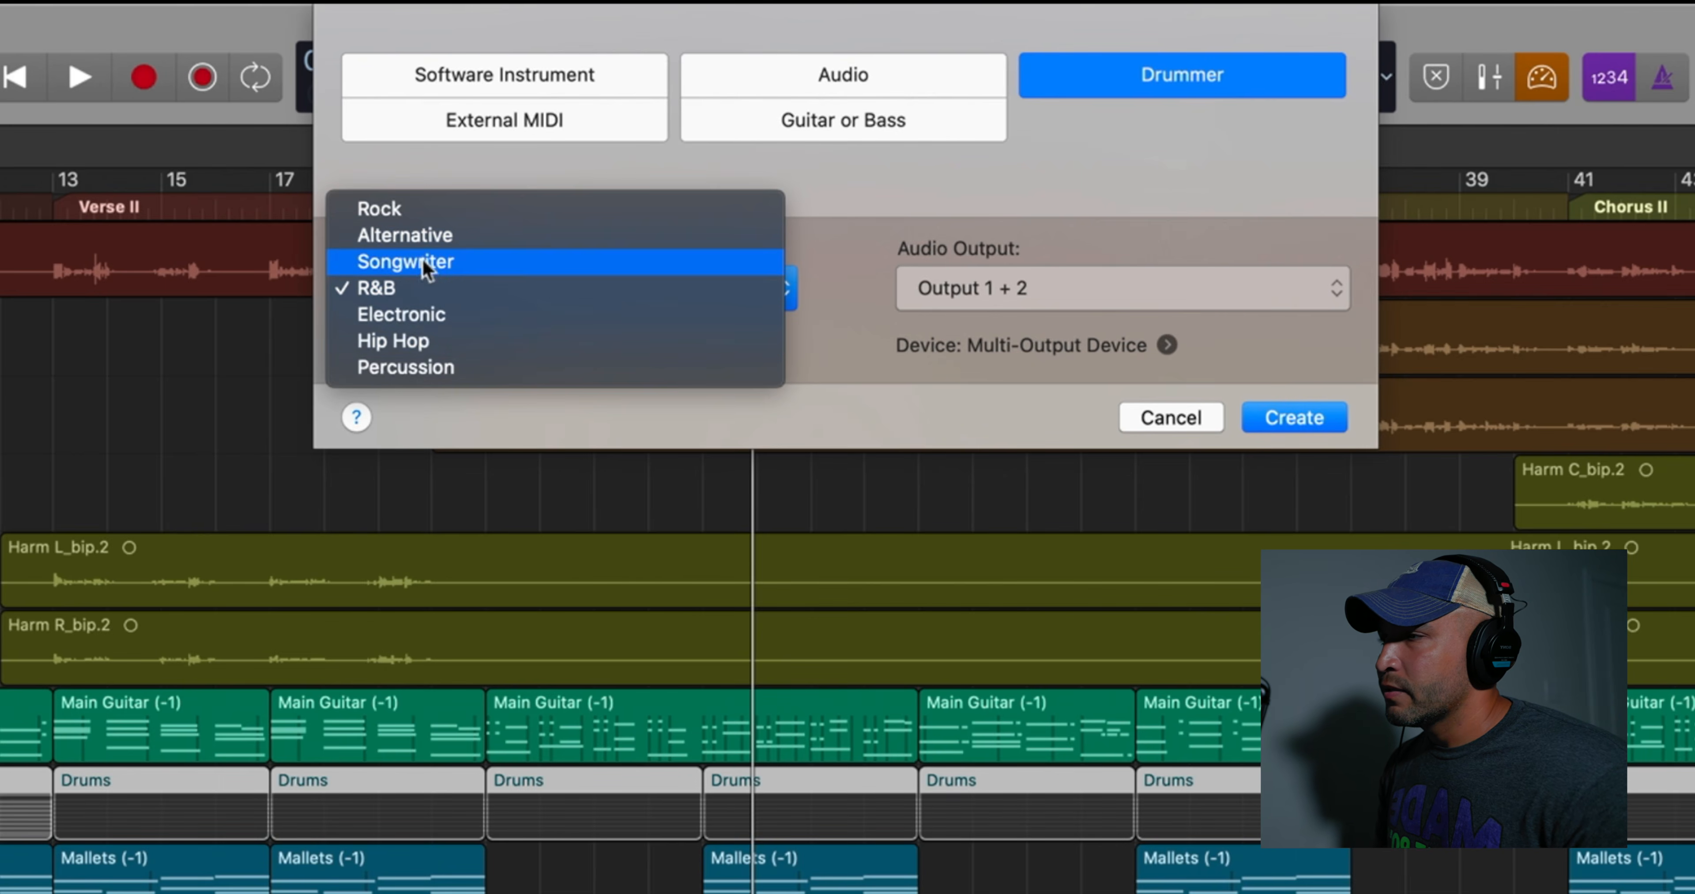
click(403, 231)
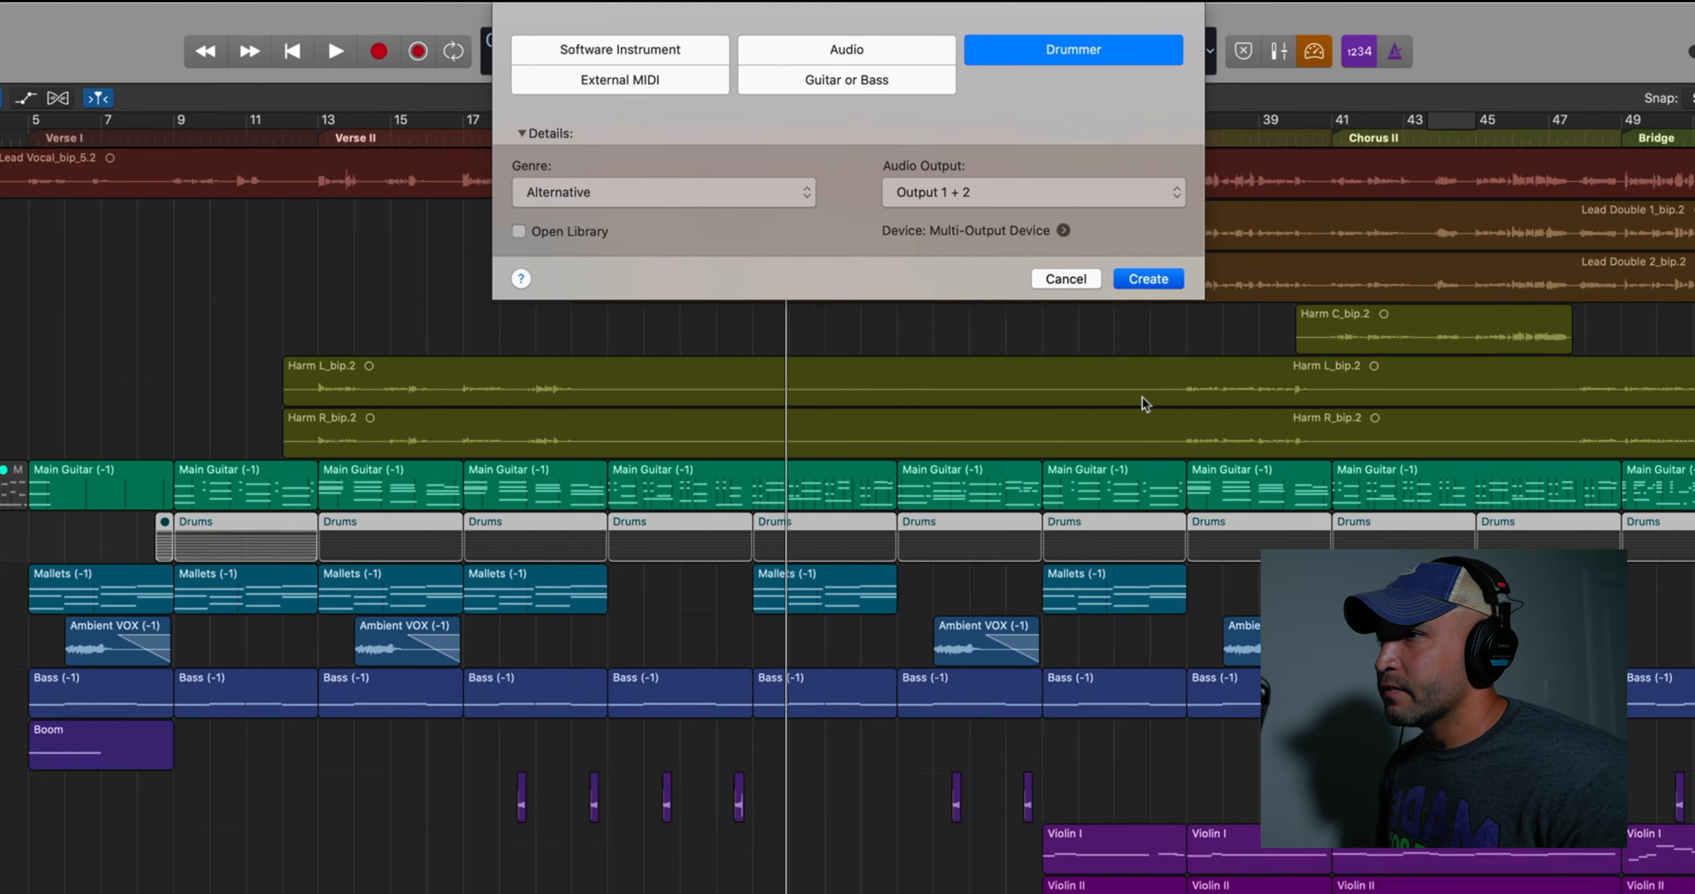
click(1294, 418)
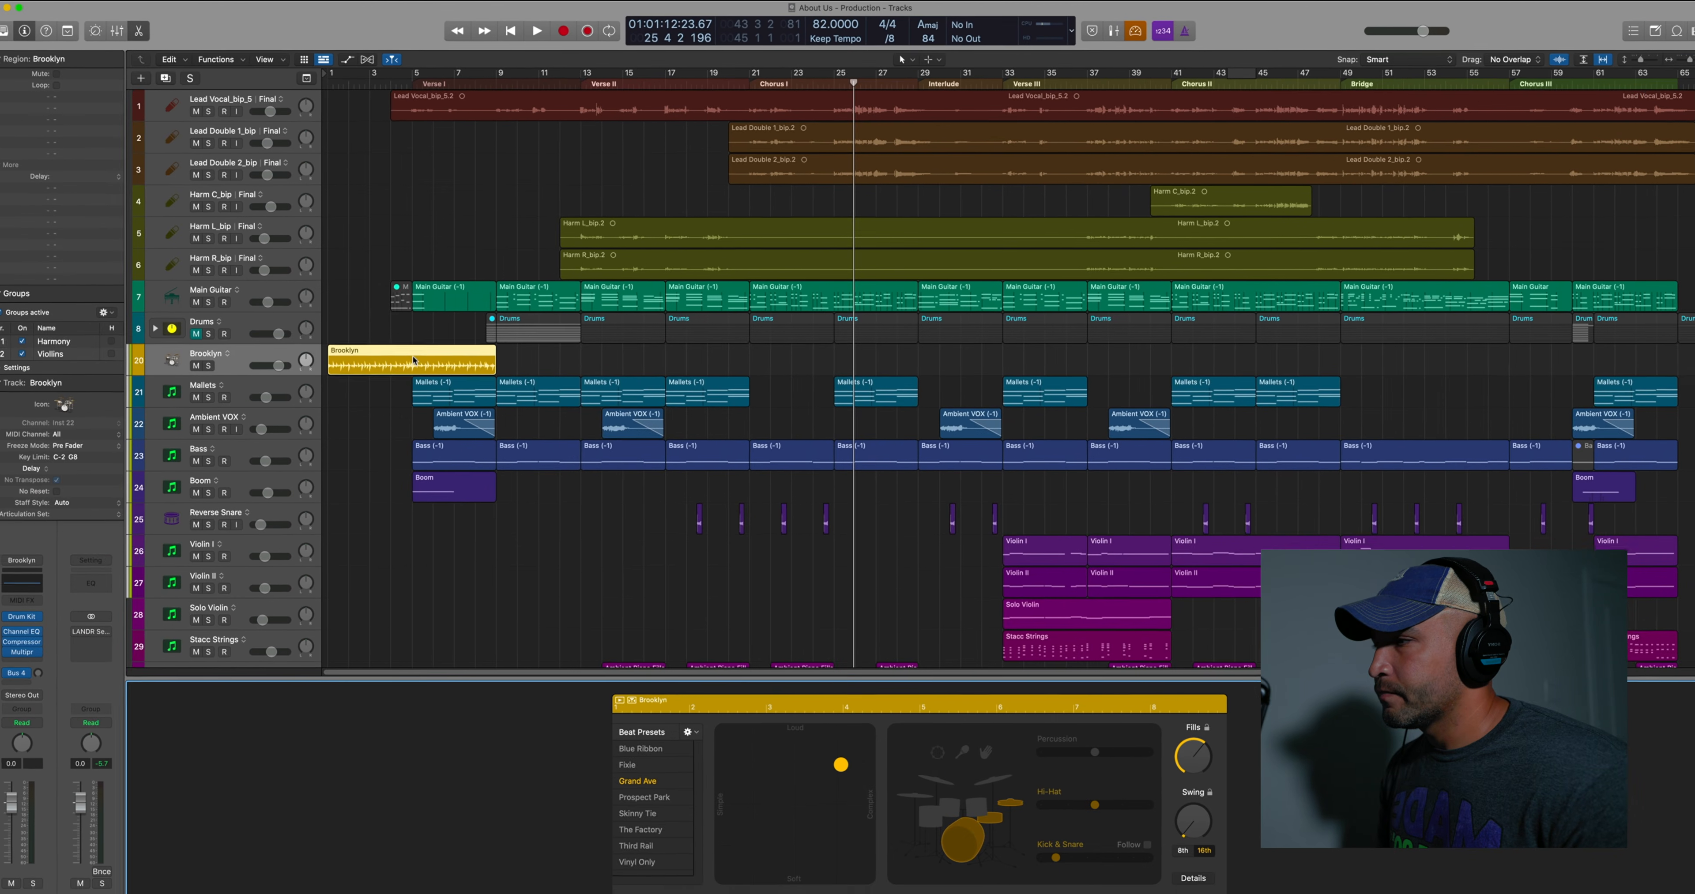
Move the Brooklyn drummer region to start at bar 21 and play it soloed in a cycle
drag(197, 519, 524, 524)
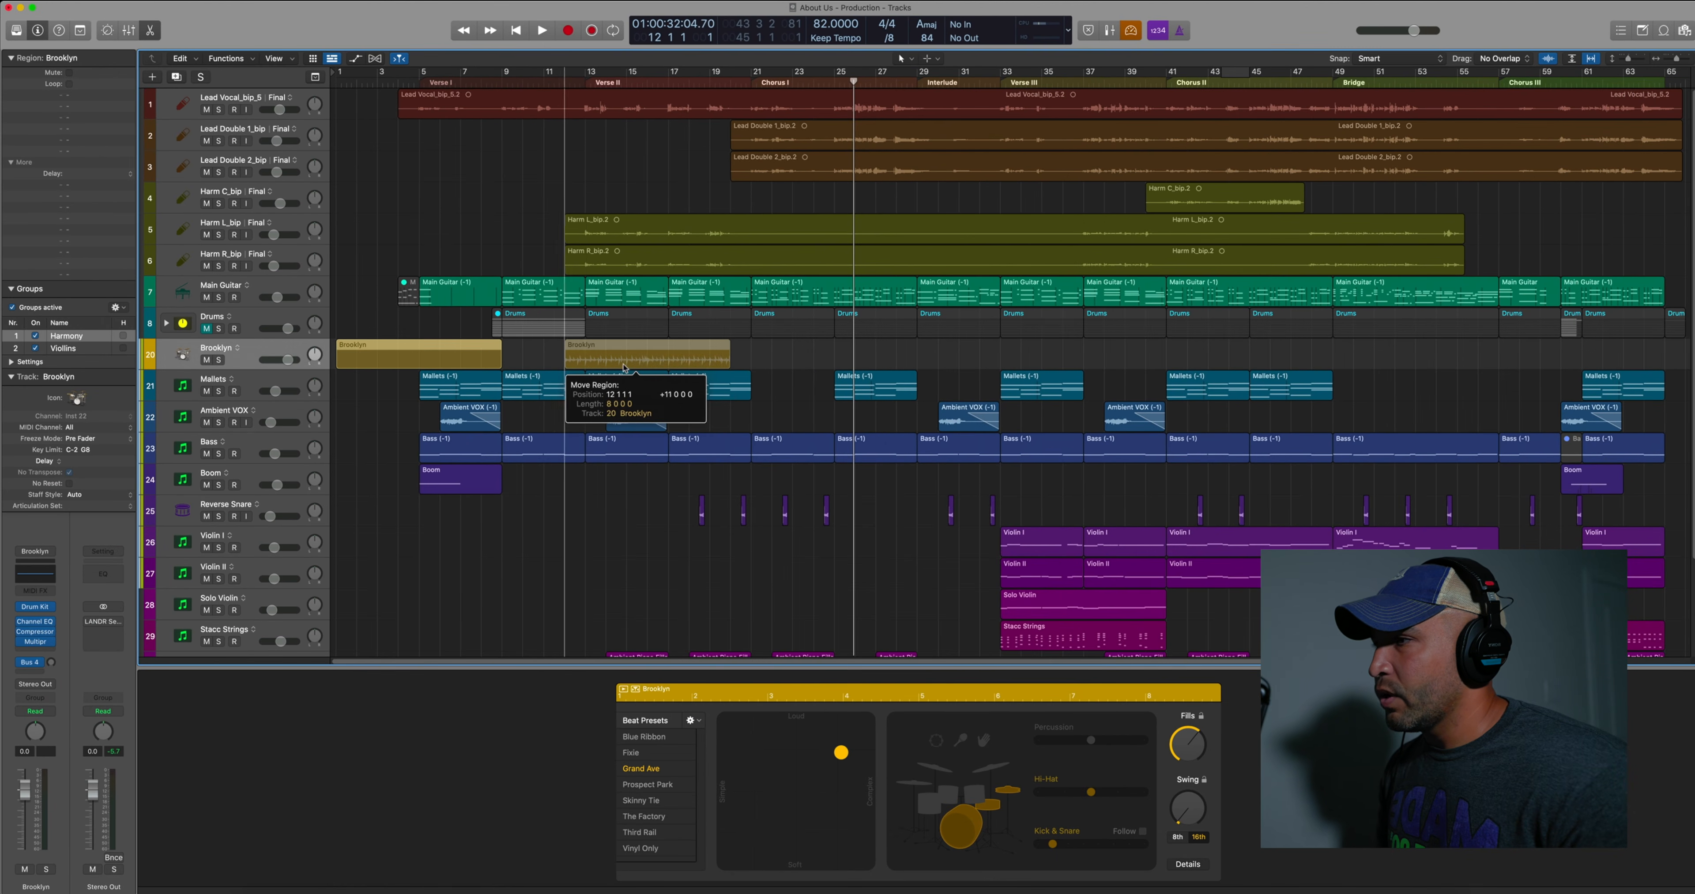
drag(625, 368, 831, 348)
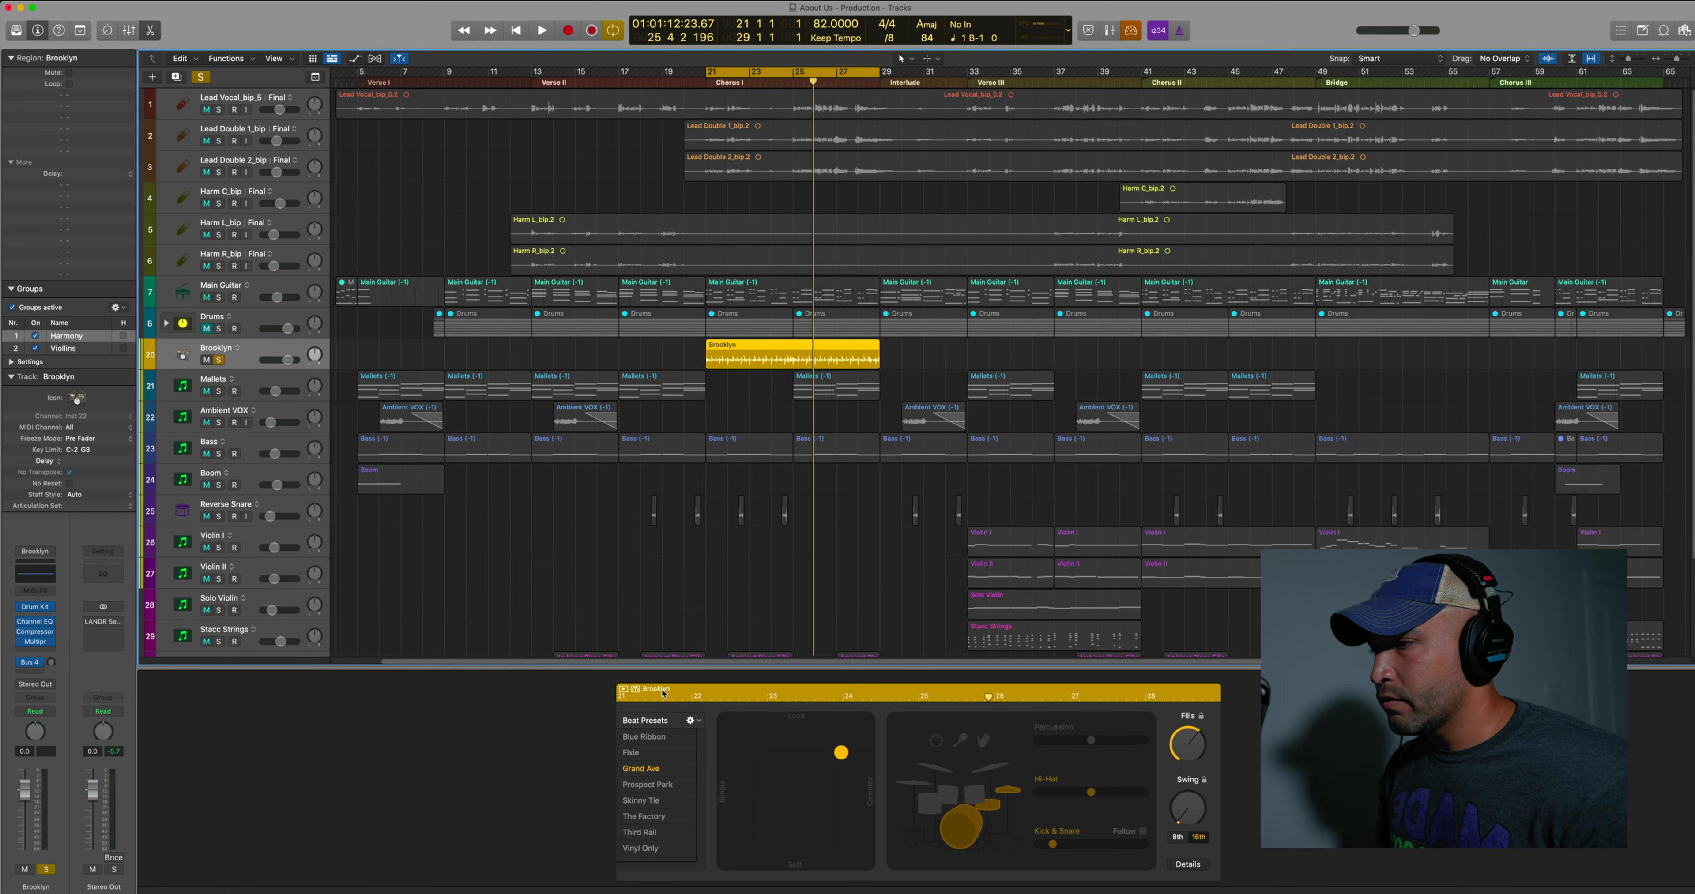
click(663, 693)
key(space)
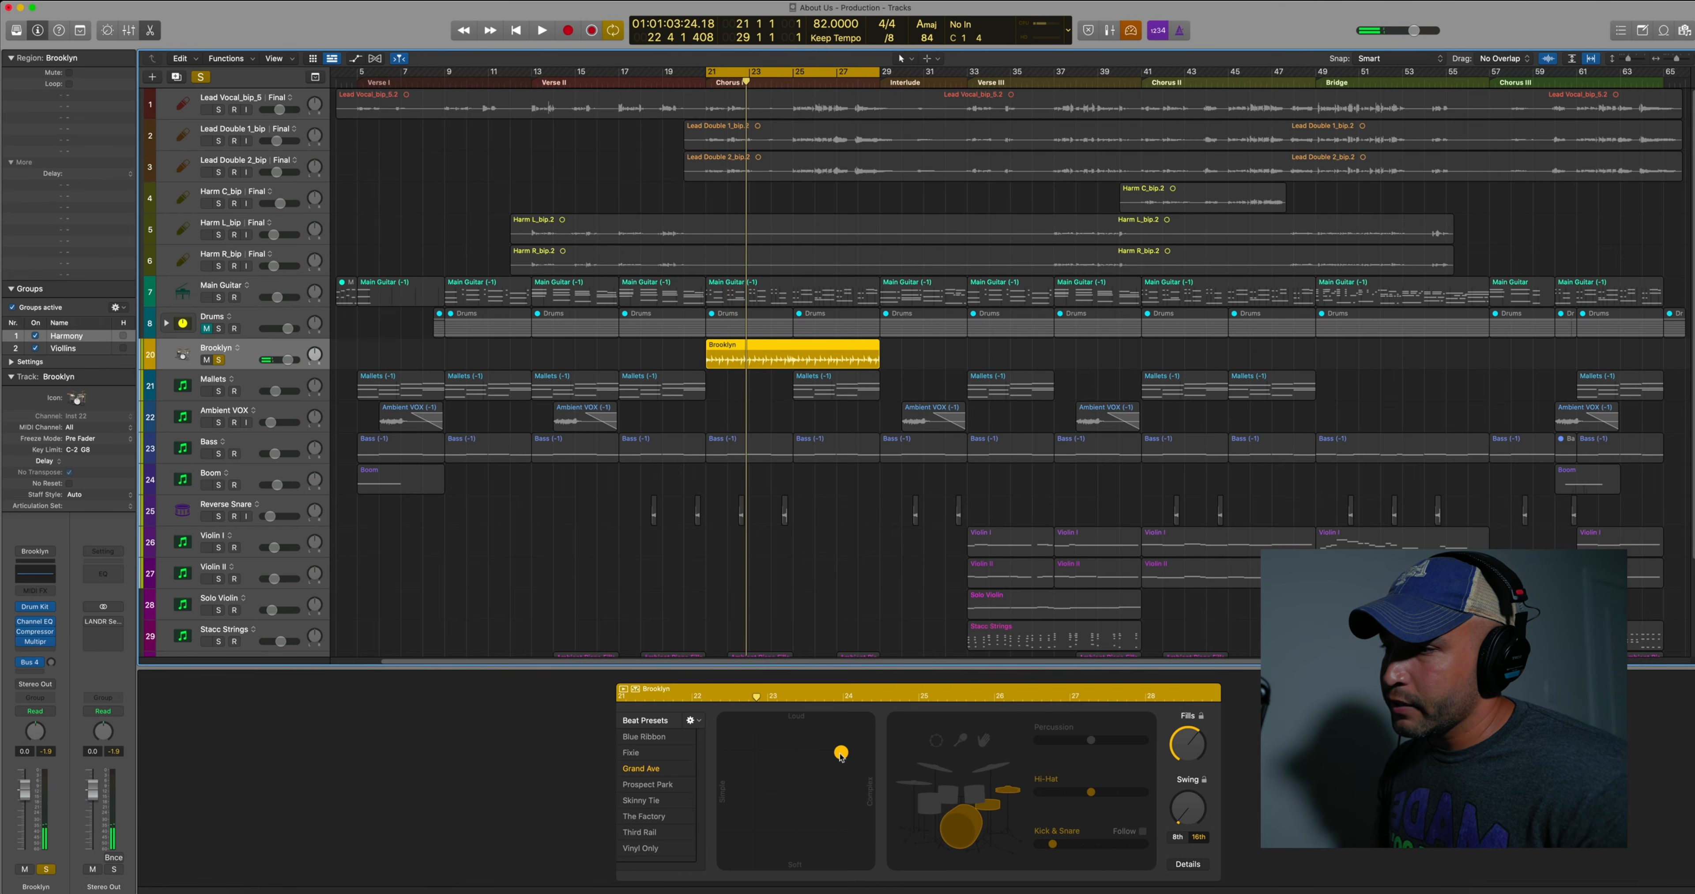
Audition different loudness and complexity positions for the drummer, ending on a soft and simple beat
drag(841, 756, 820, 770)
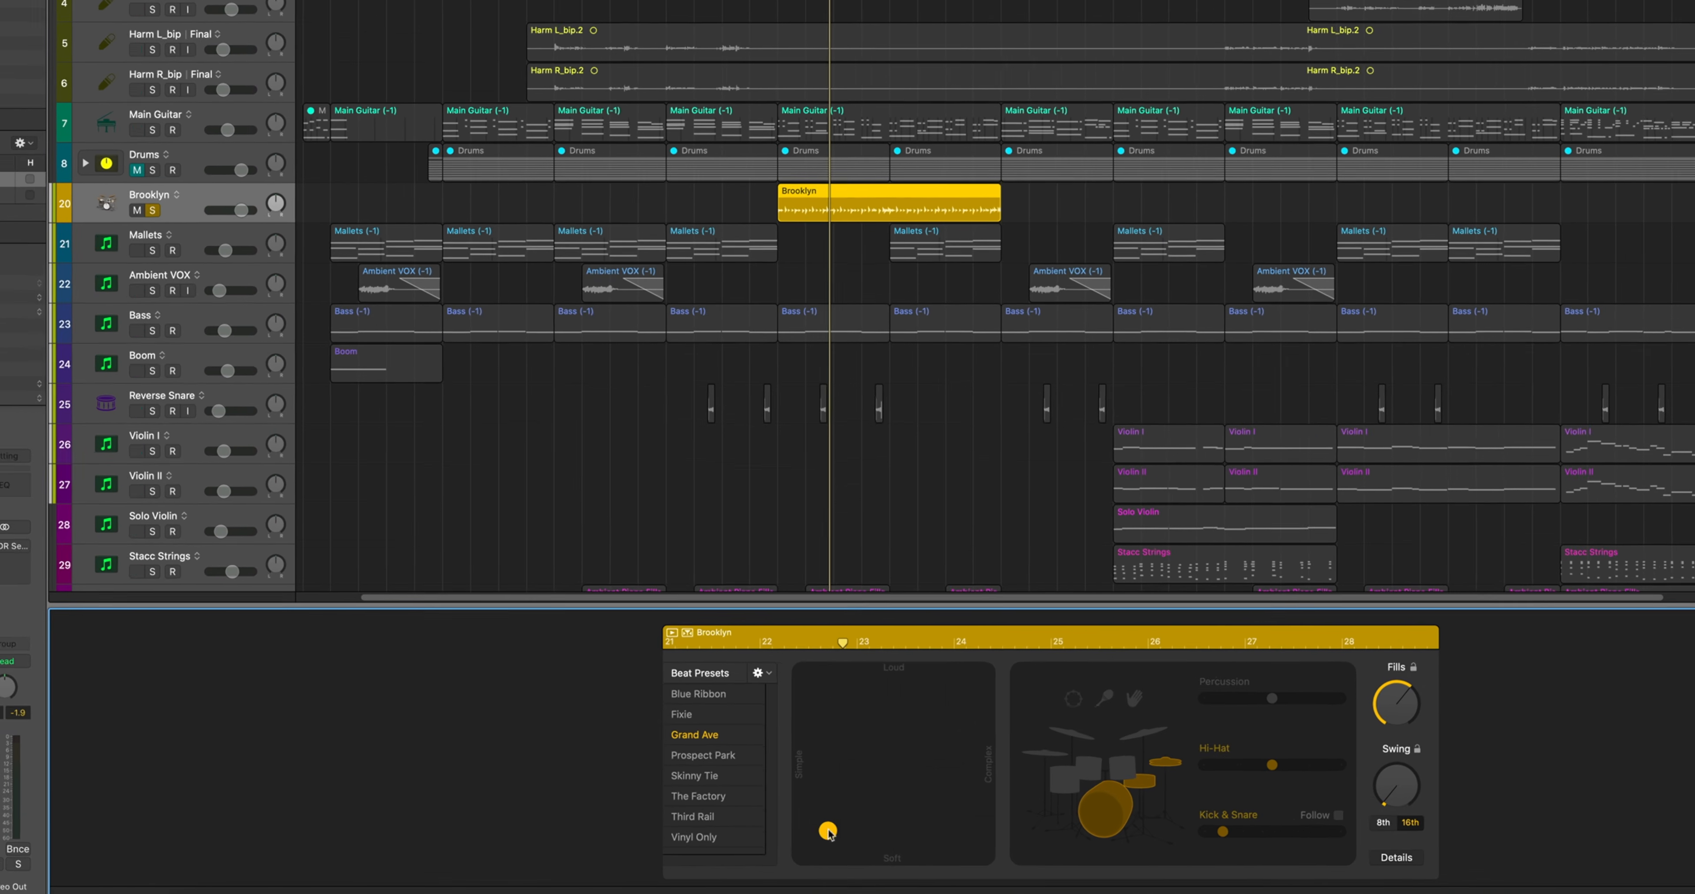
drag(829, 834, 978, 749)
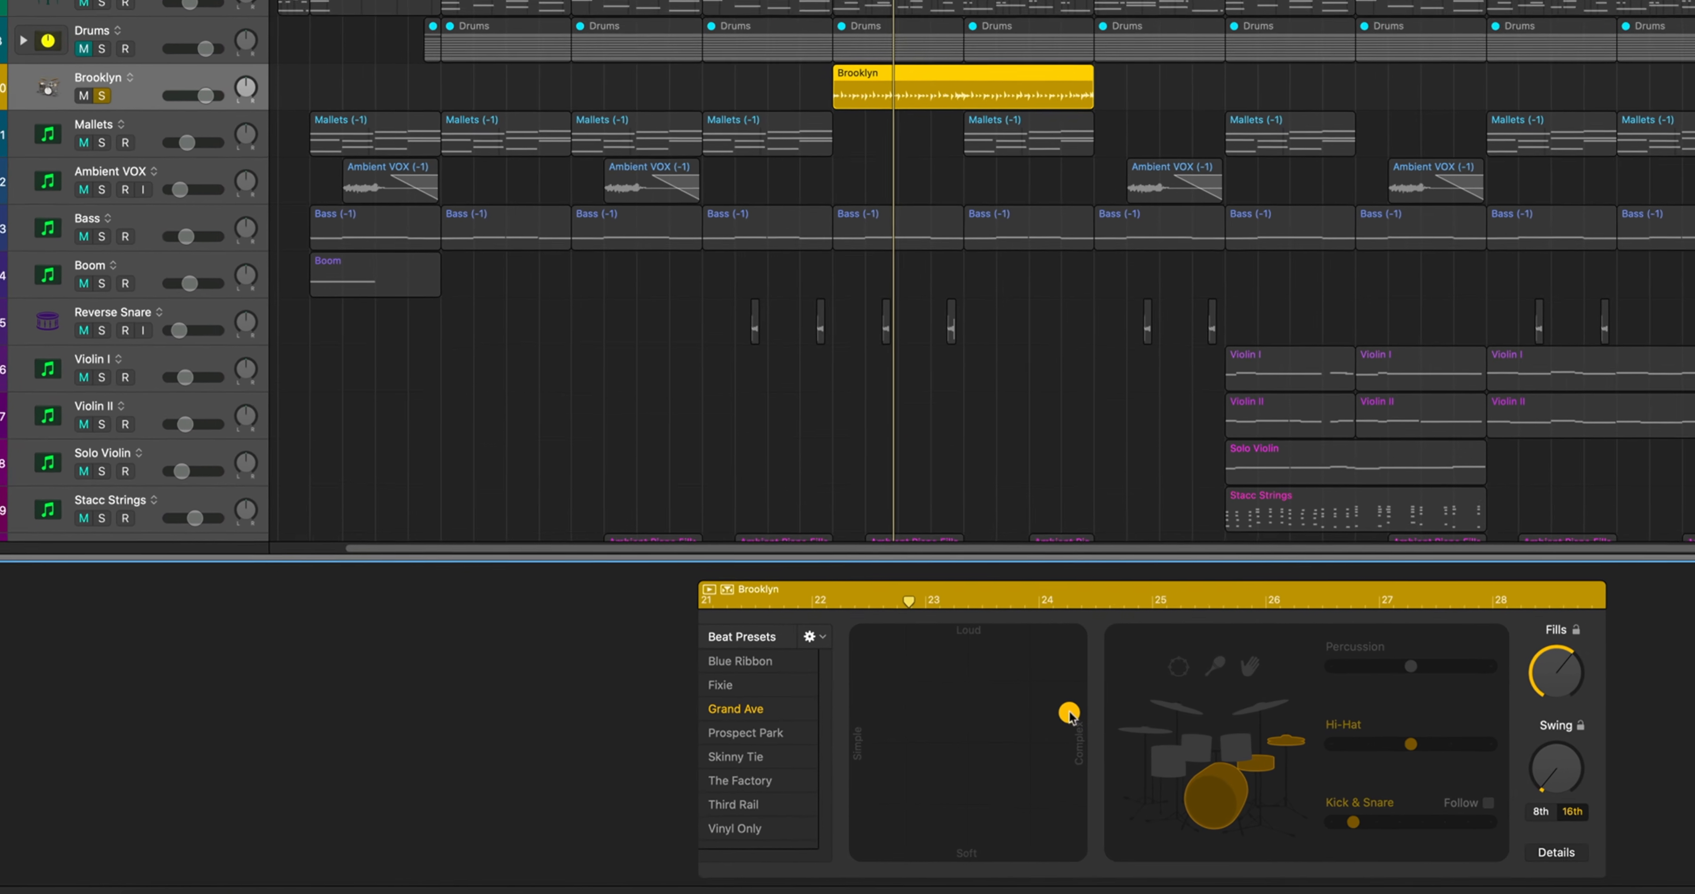
drag(1111, 719, 919, 832)
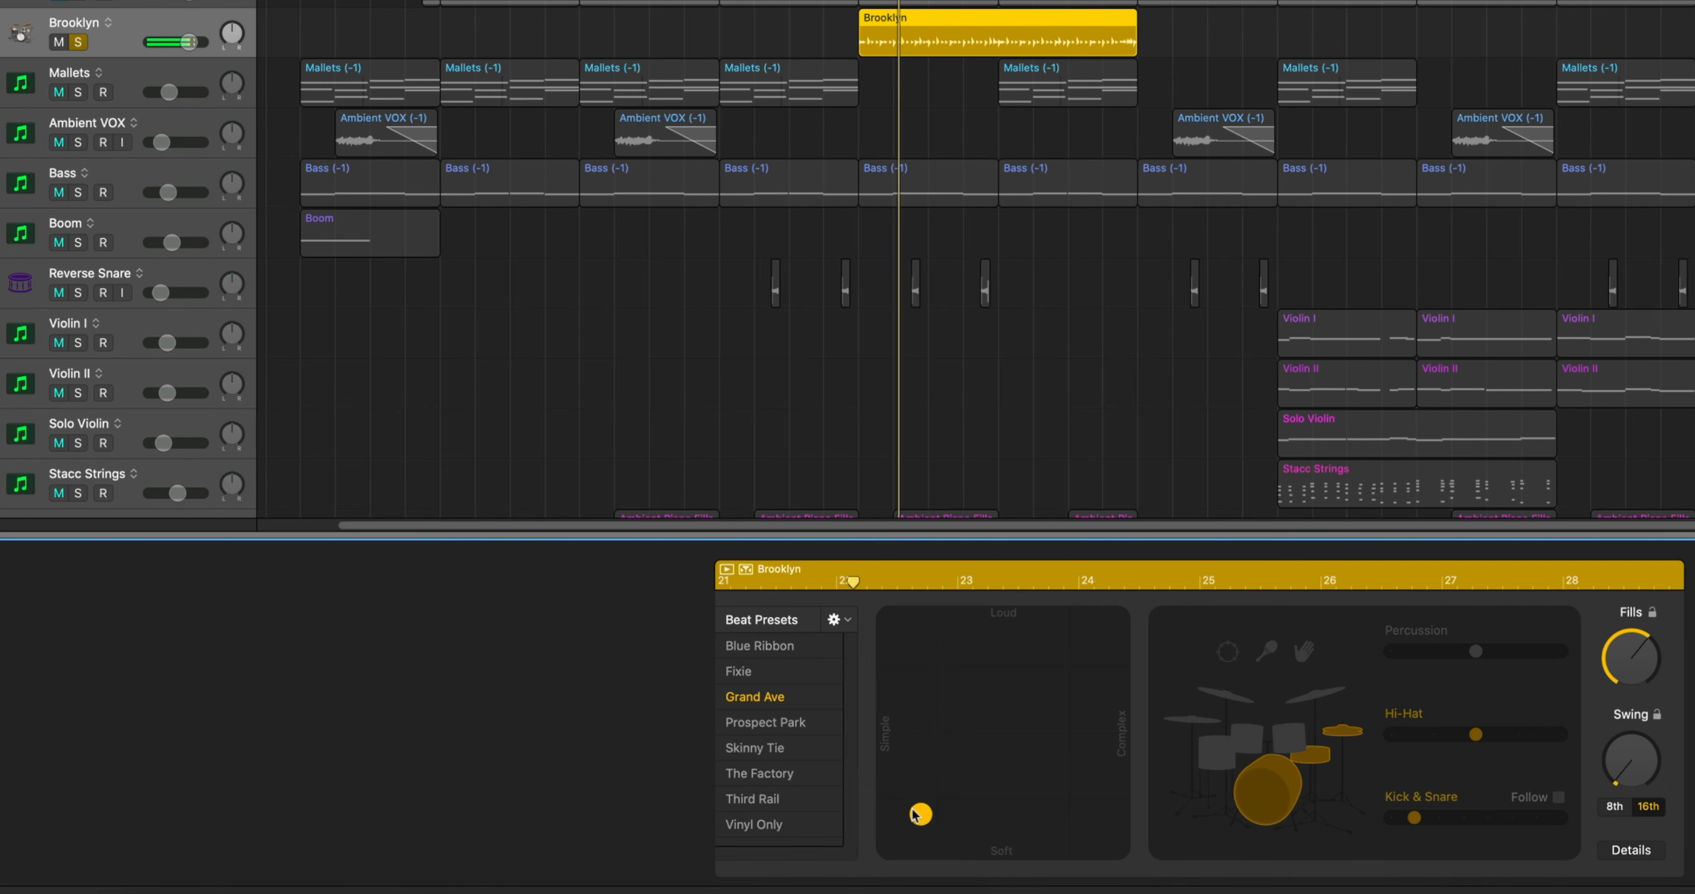
Try other kick and snare variations and make the kick and snare follow the Main Guitar track
click(1396, 820)
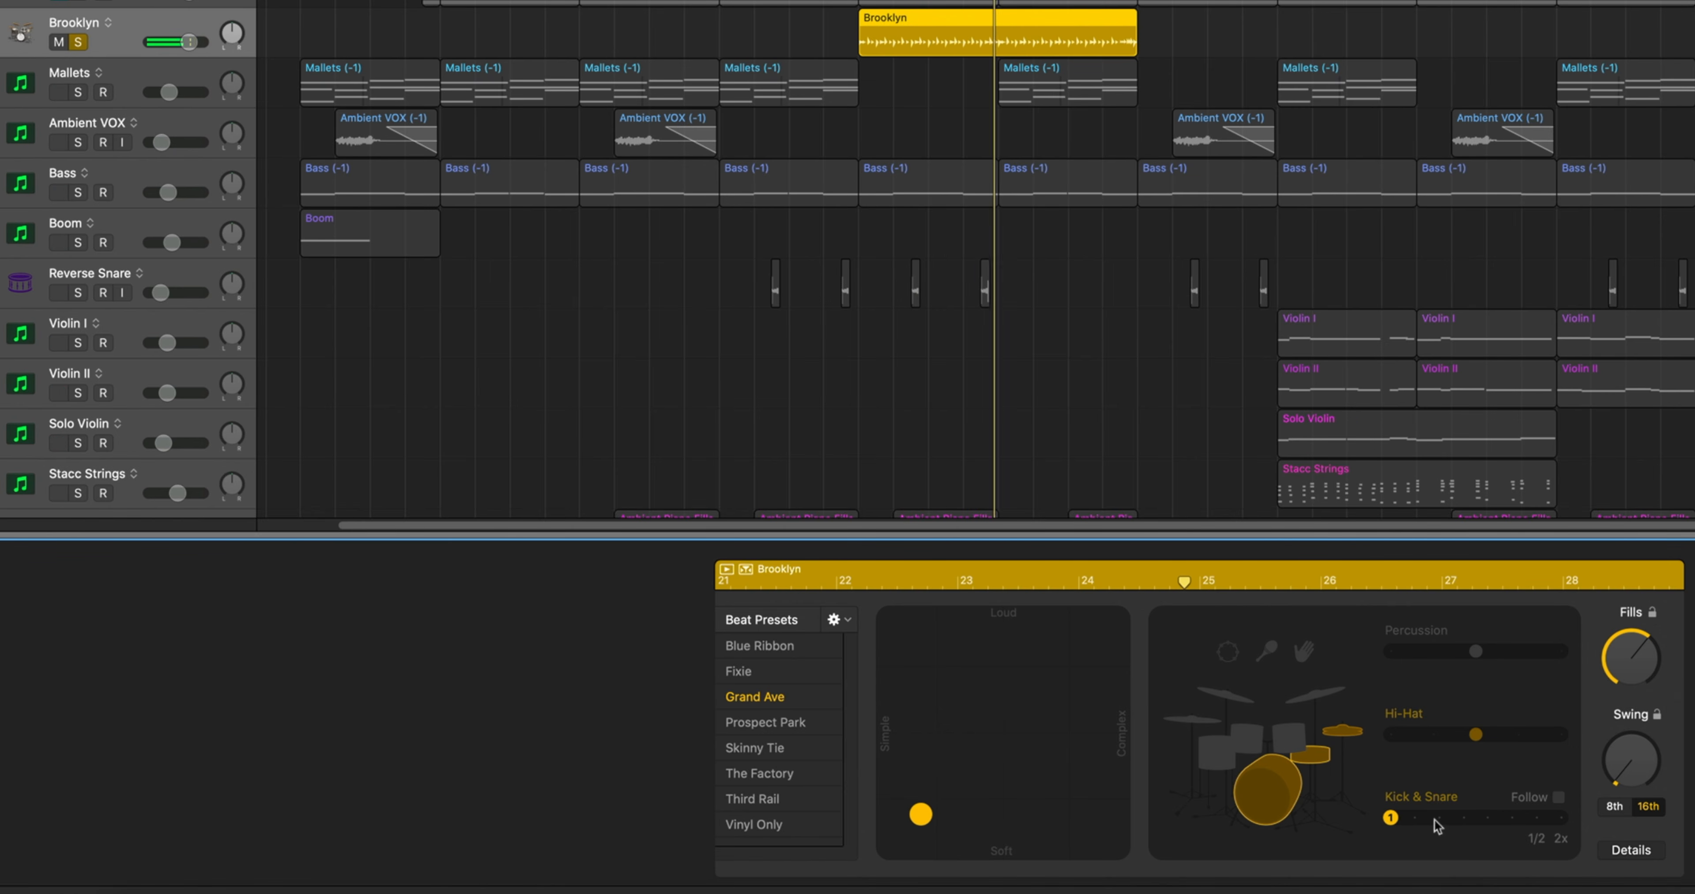
click(1434, 820)
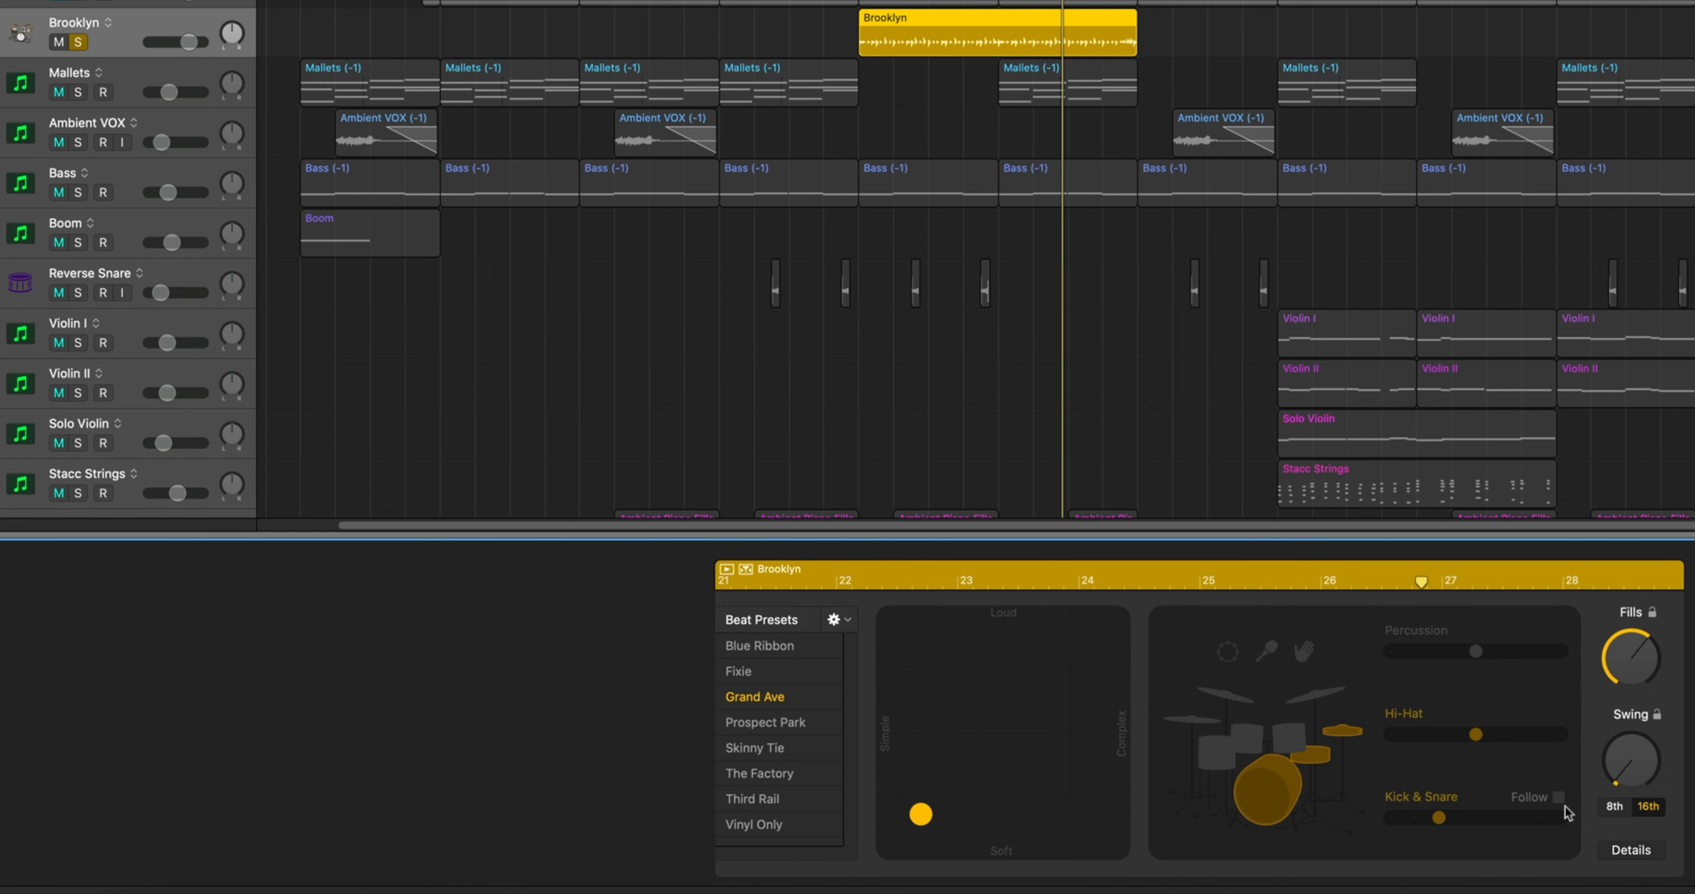
click(1557, 798)
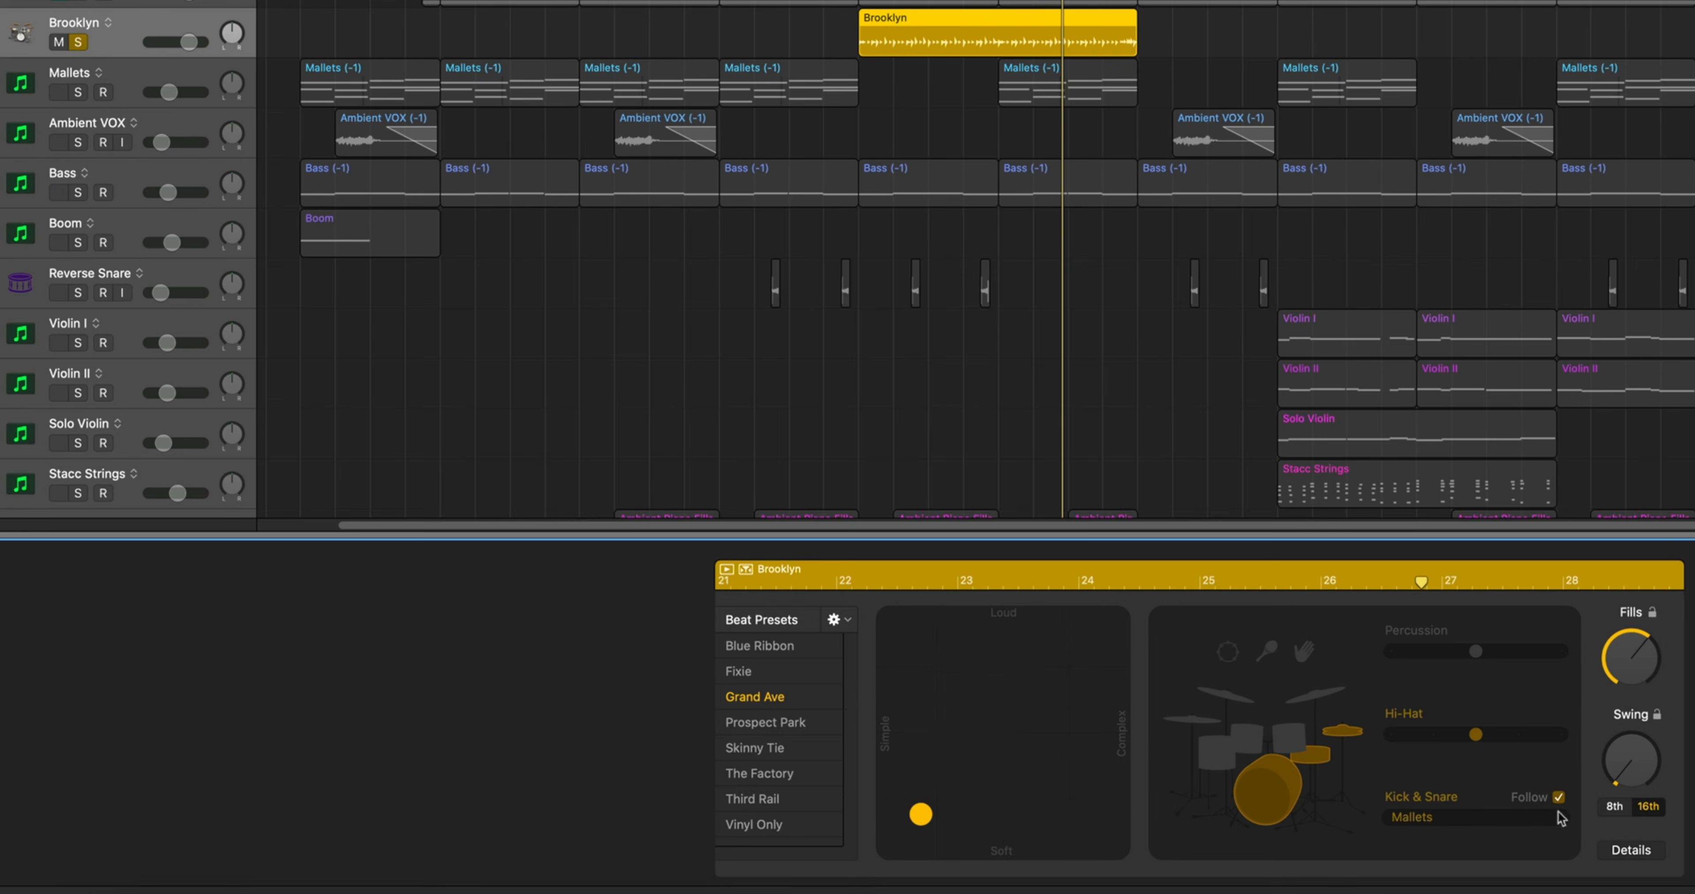
click(1482, 819)
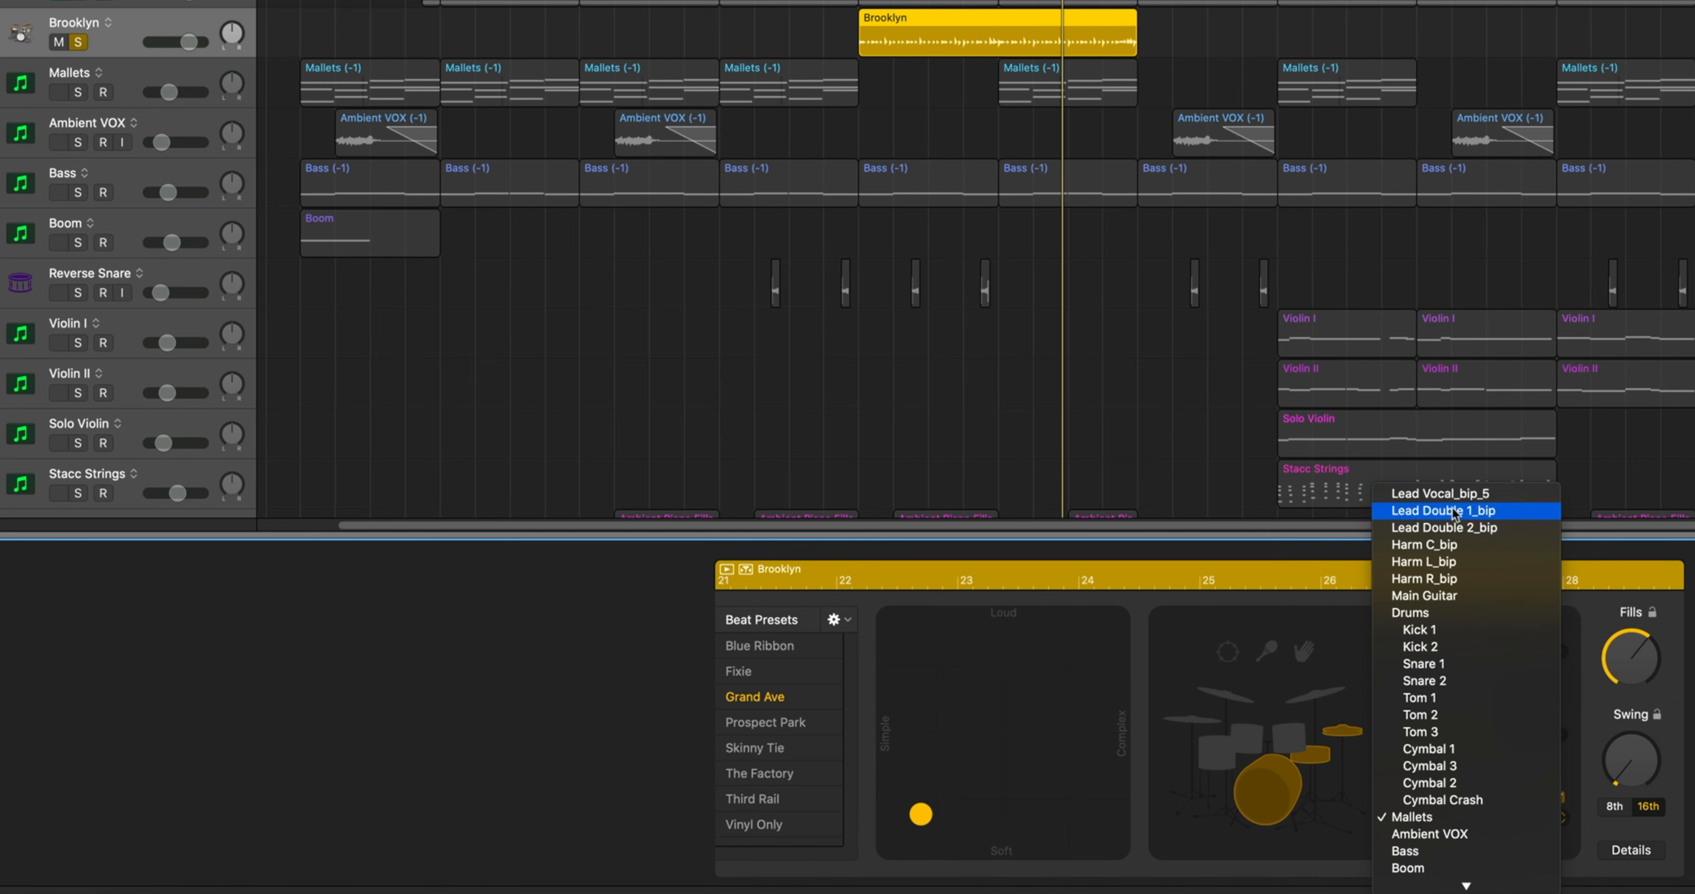
click(1447, 597)
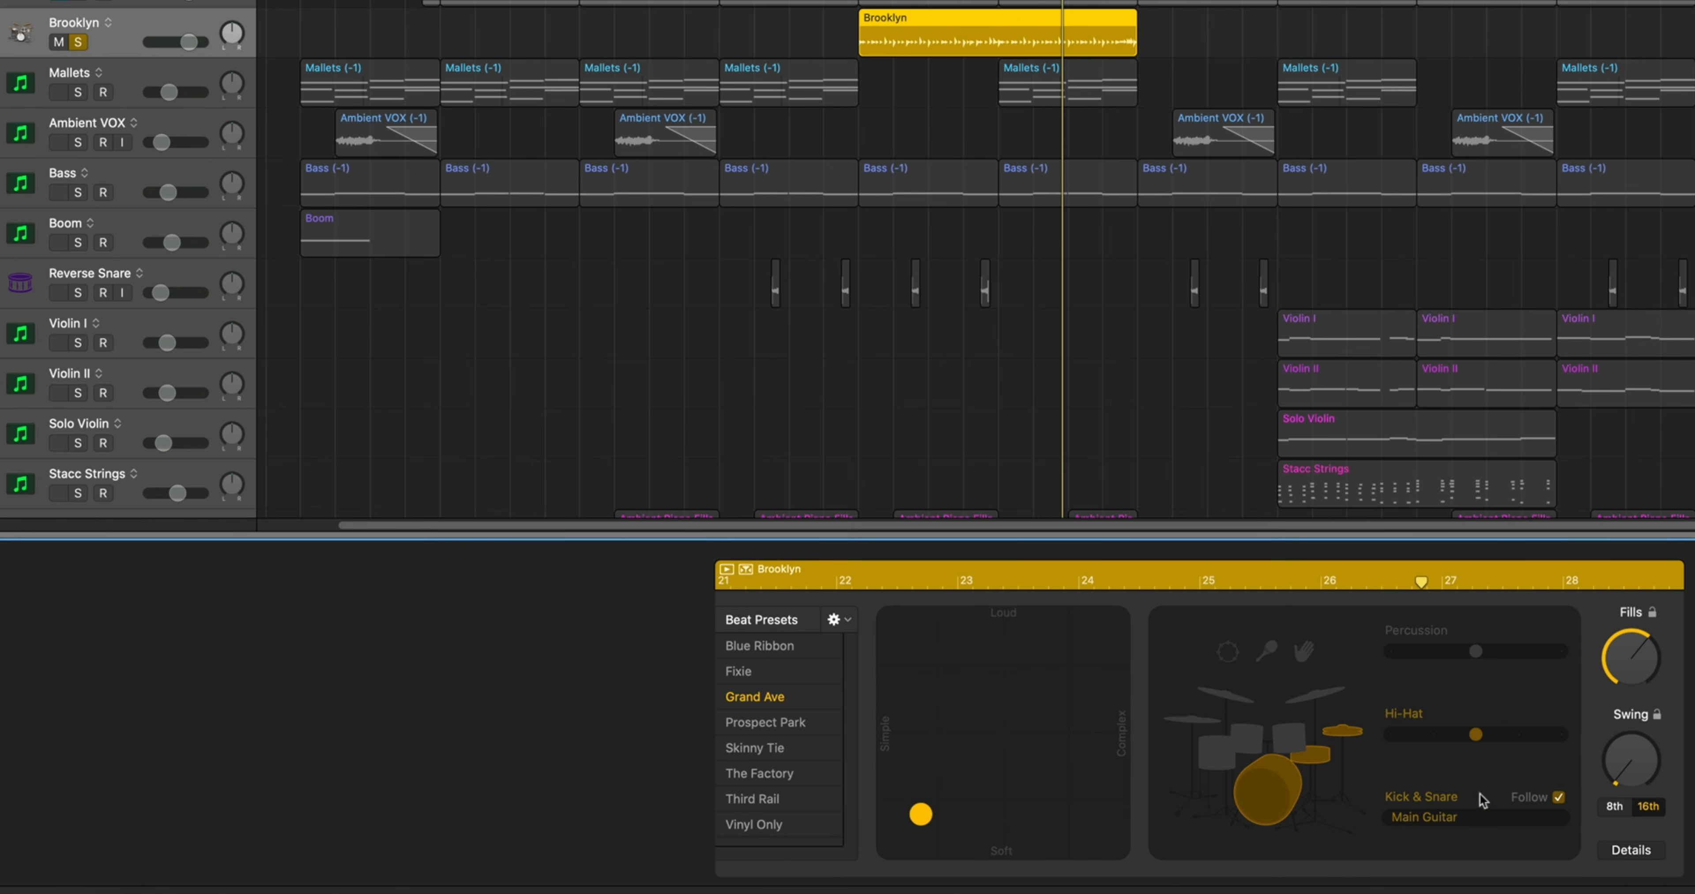
Play the drummer region and make its beat moderately complex while keeping it soft
key(space)
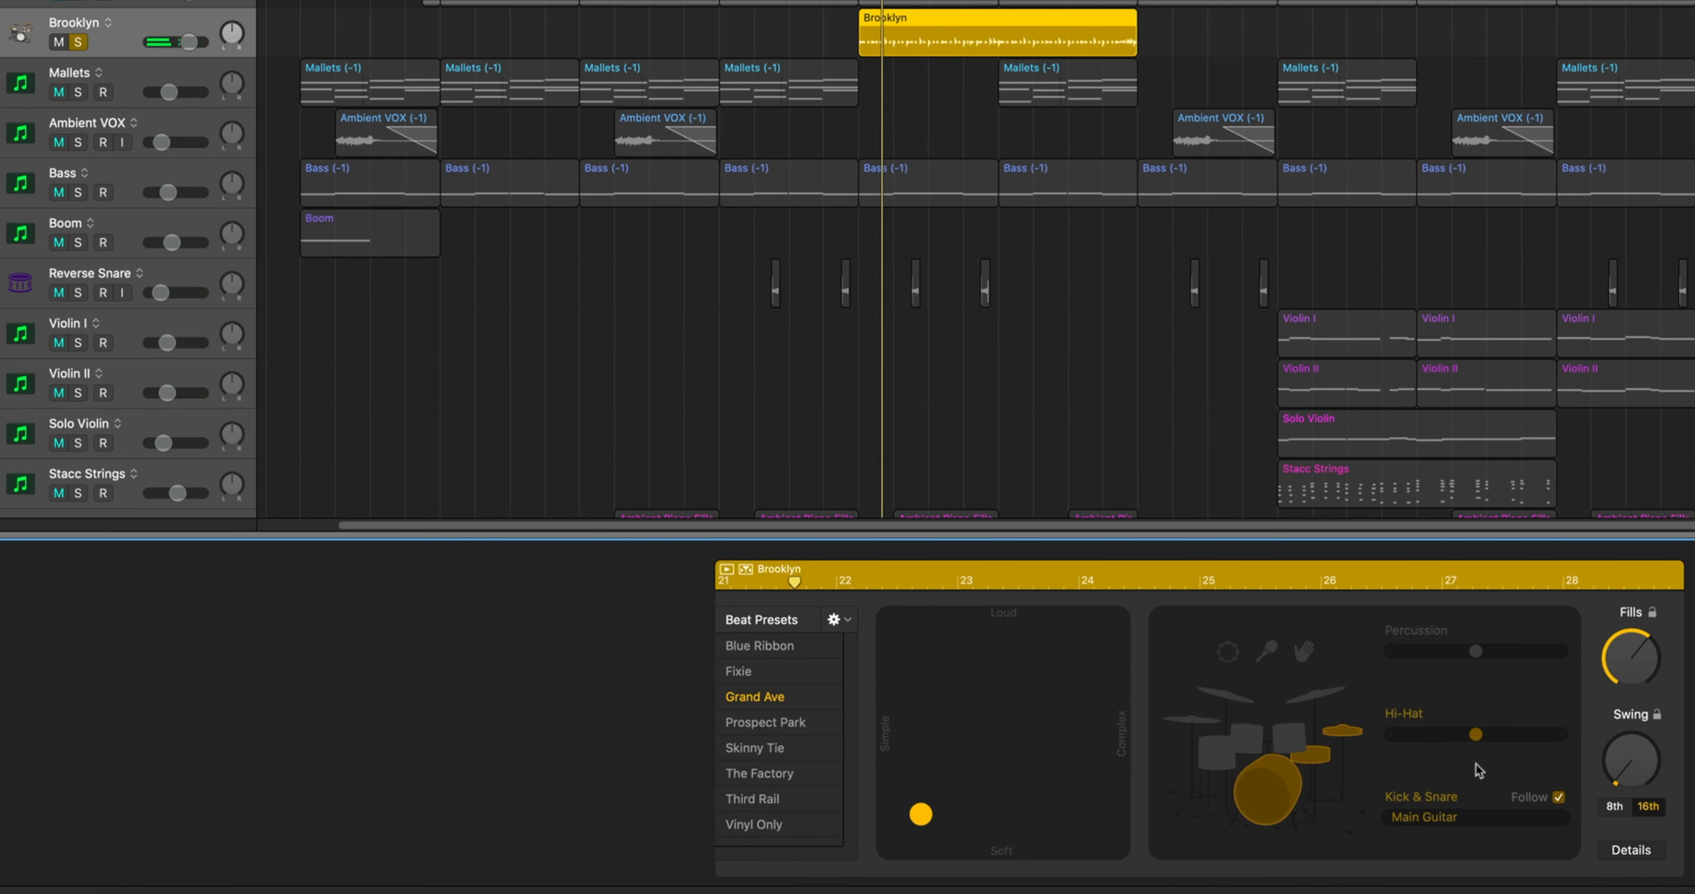
drag(934, 815, 1007, 815)
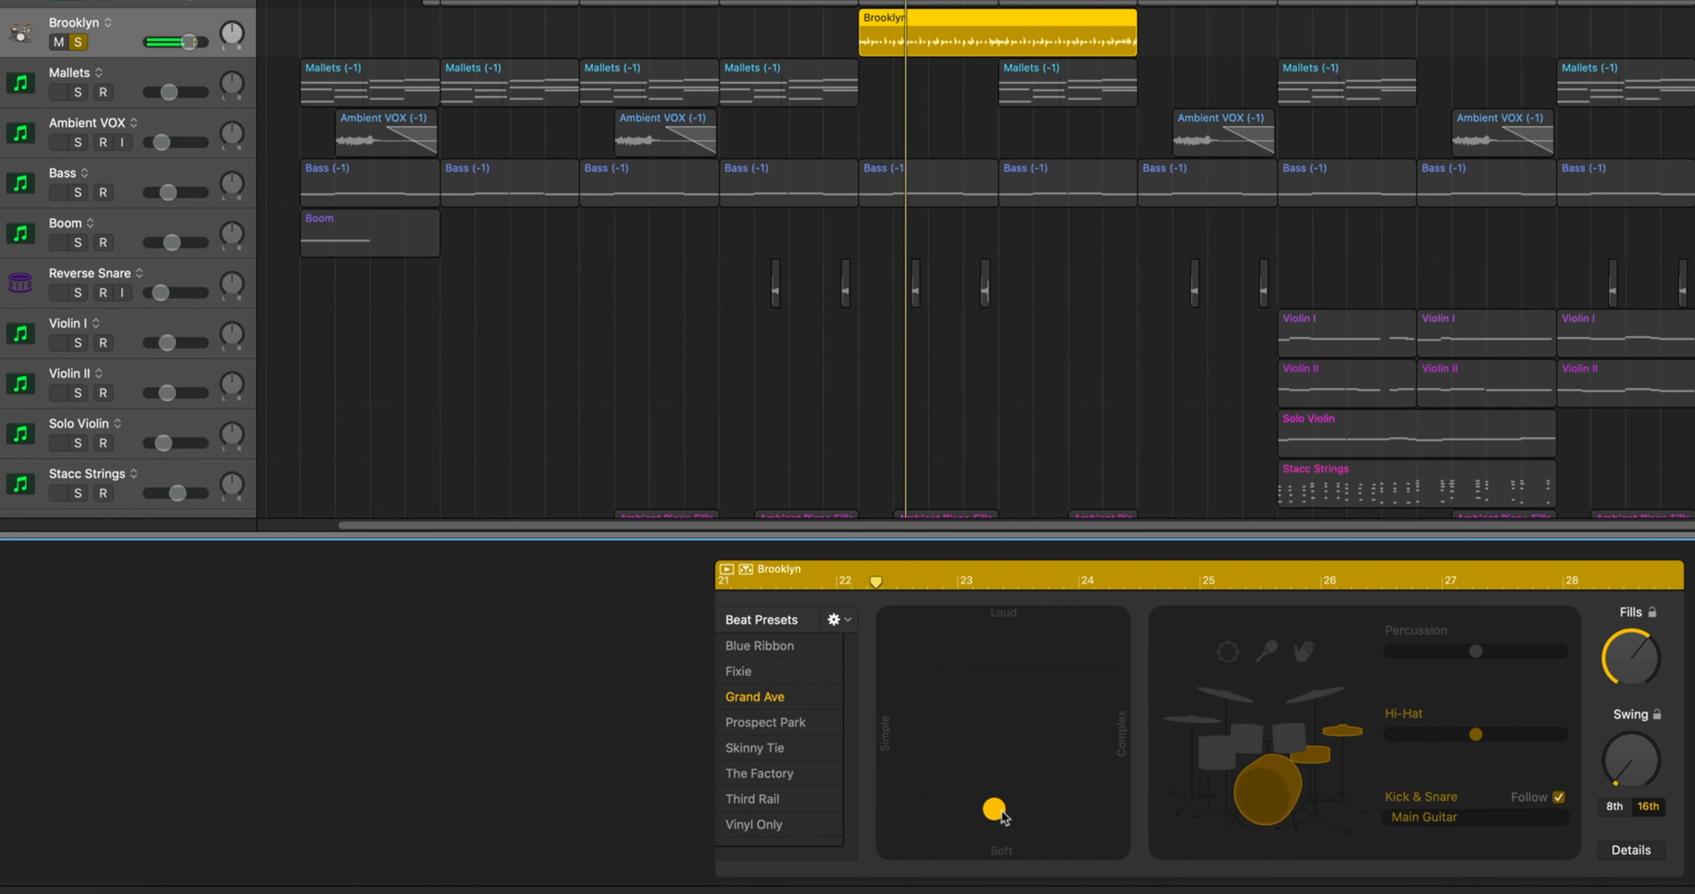
key(space)
key(space)
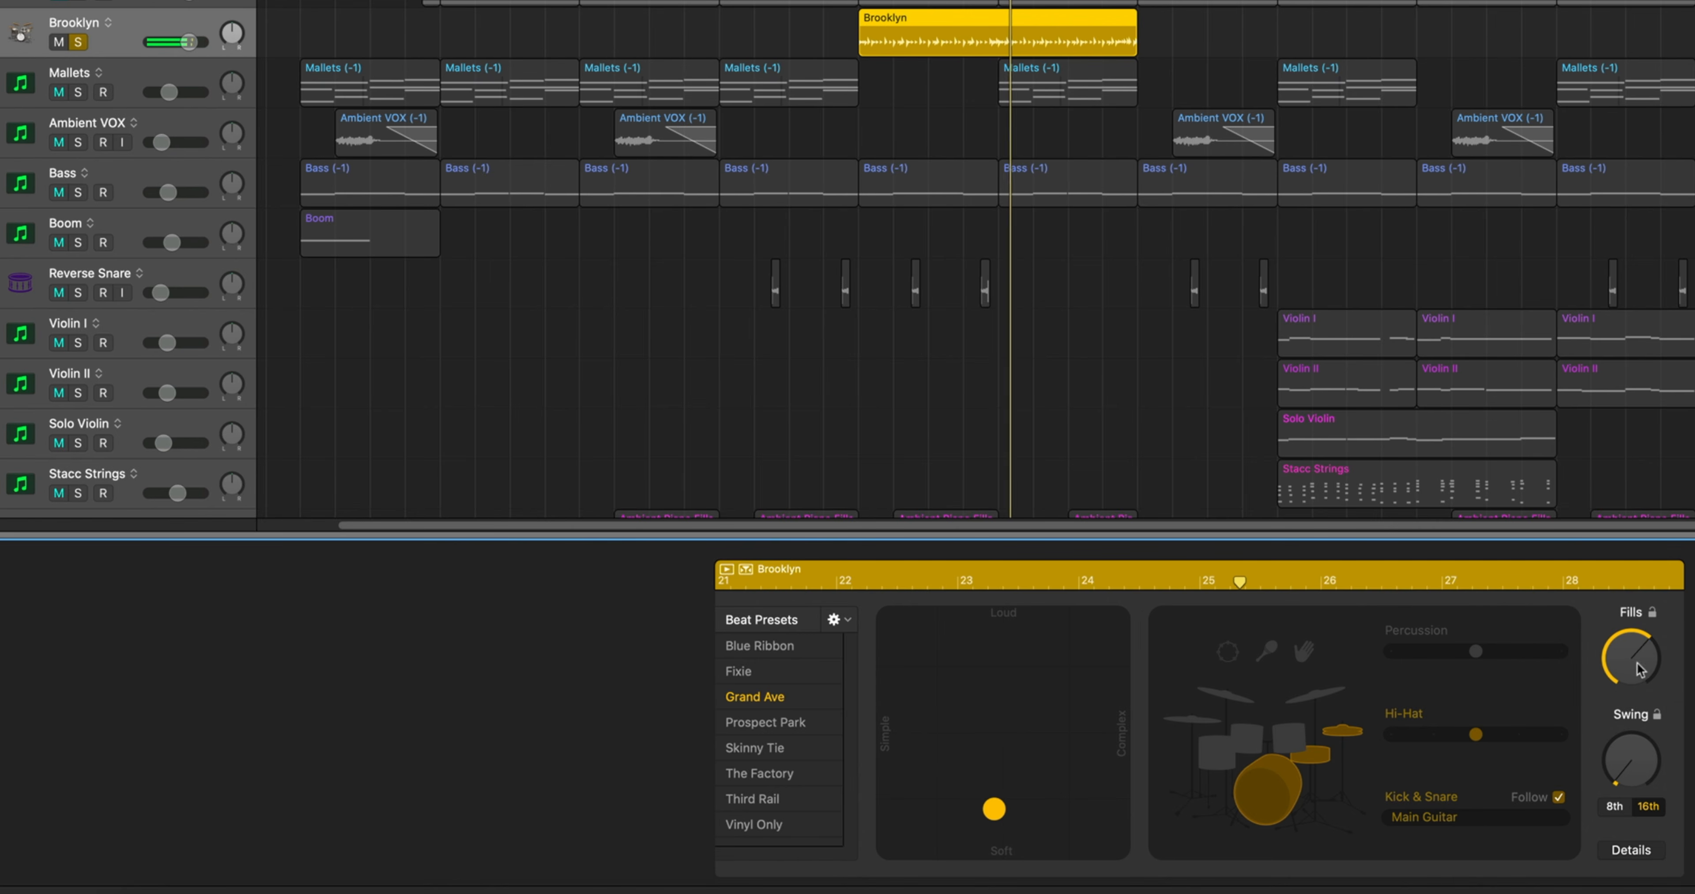
Adjust the drummer's fills amount, lower the Brooklyn track's volume to -1.4 dB and stop playback
drag(1637, 663, 1638, 652)
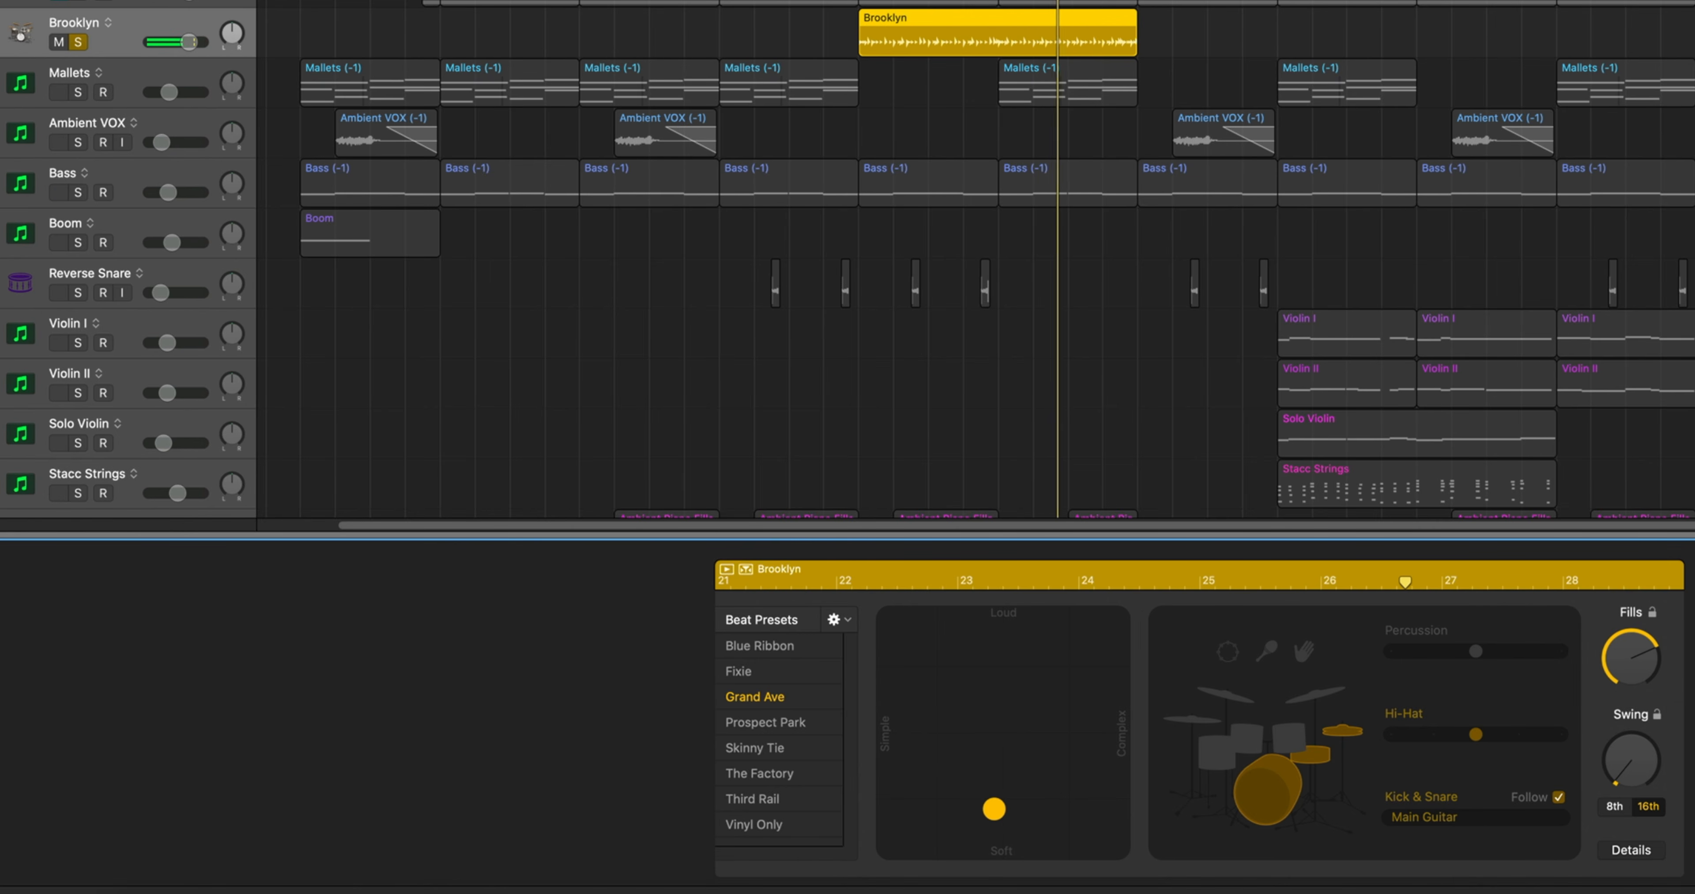
drag(1628, 658, 1628, 676)
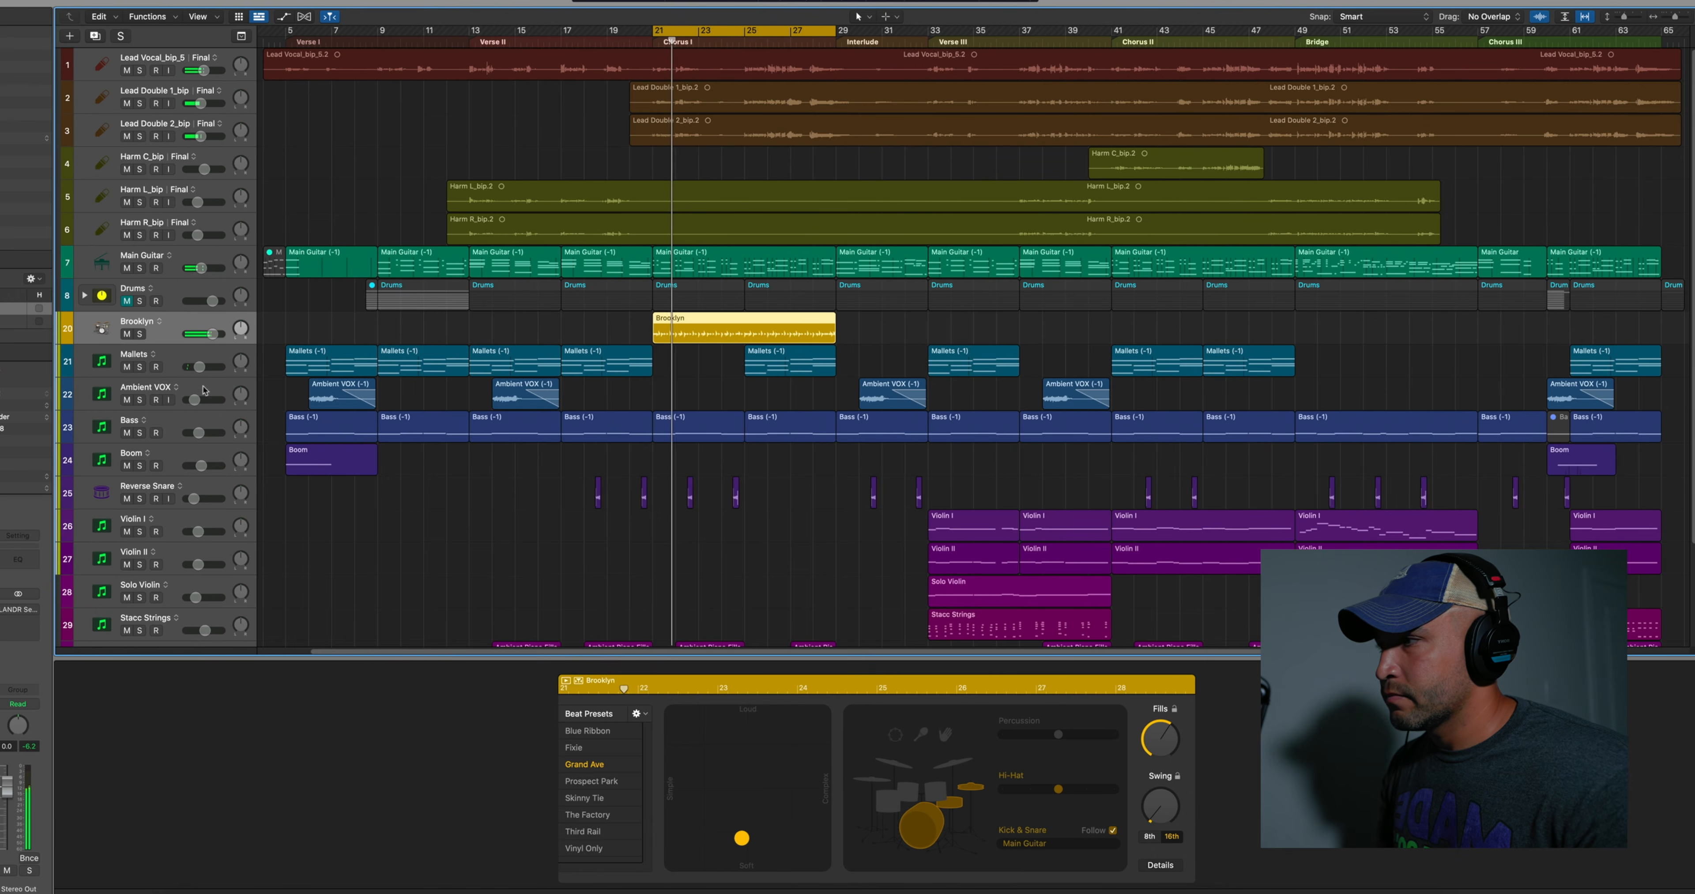
drag(213, 334, 212, 334)
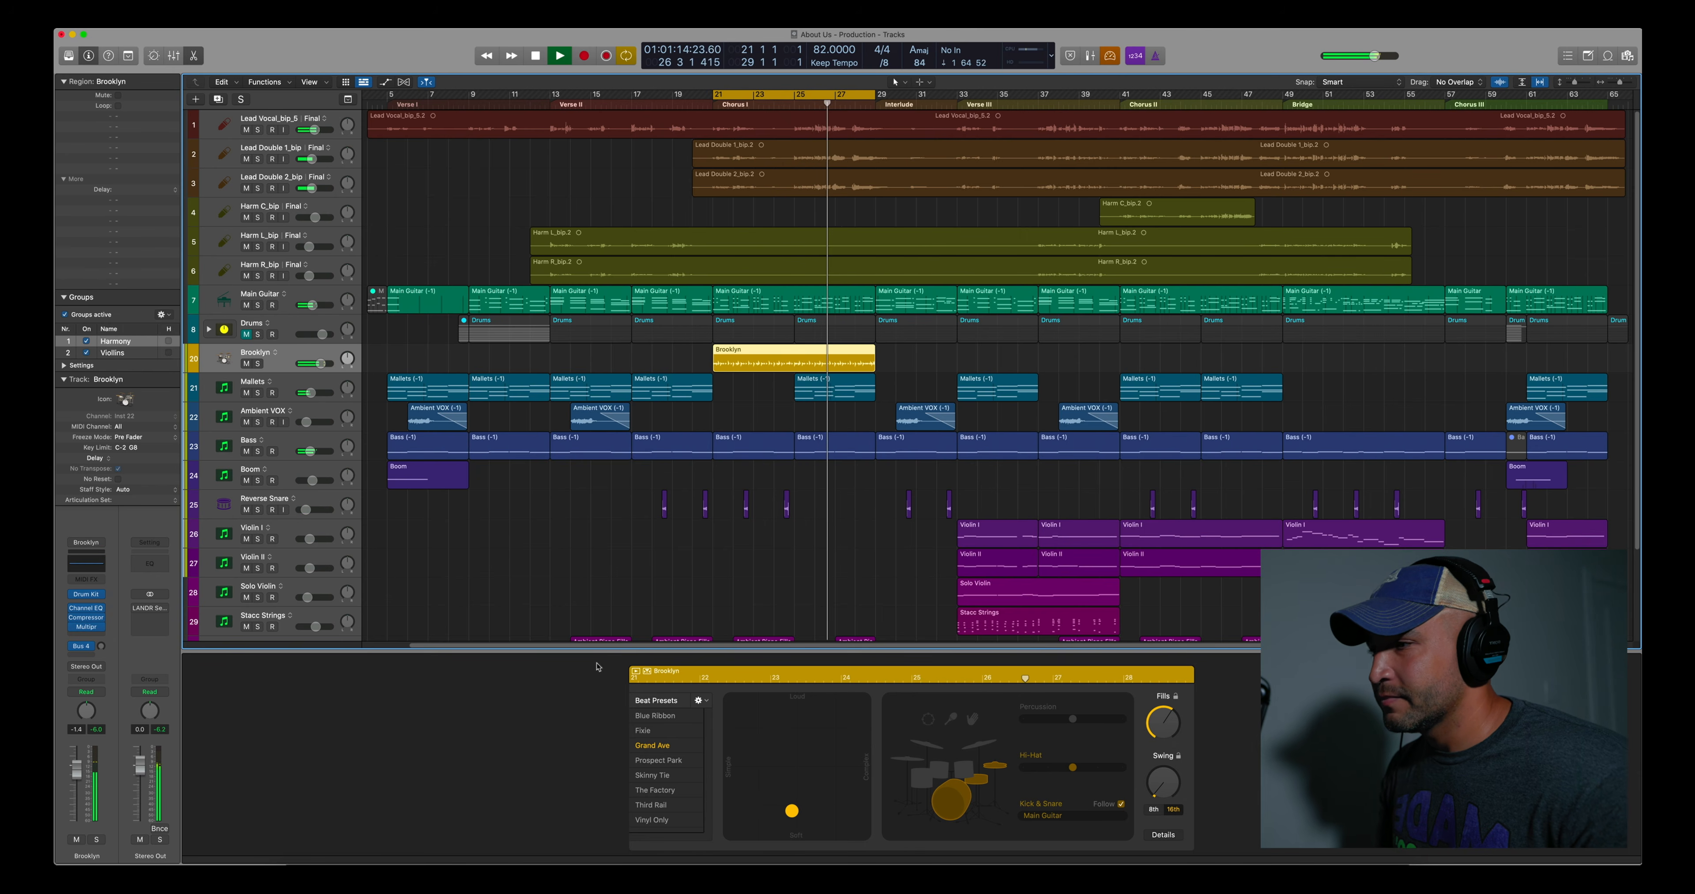
key(space)
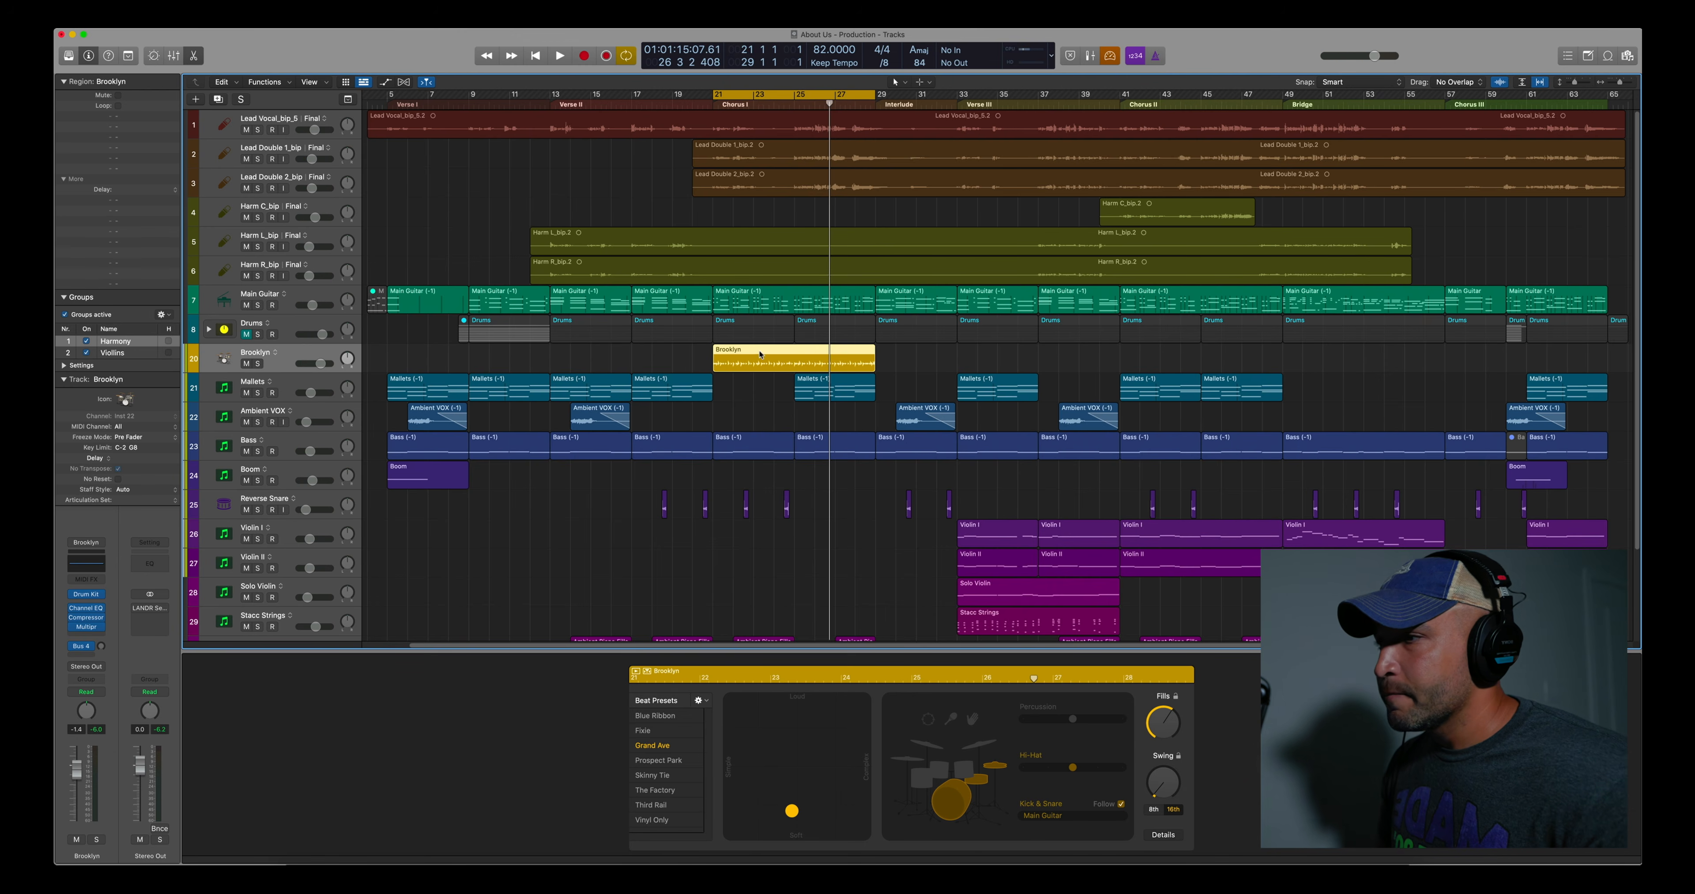
Load the Brooklyn+ producer kit on the drummer track and expand its stack to view the individual drum tracks
key(y)
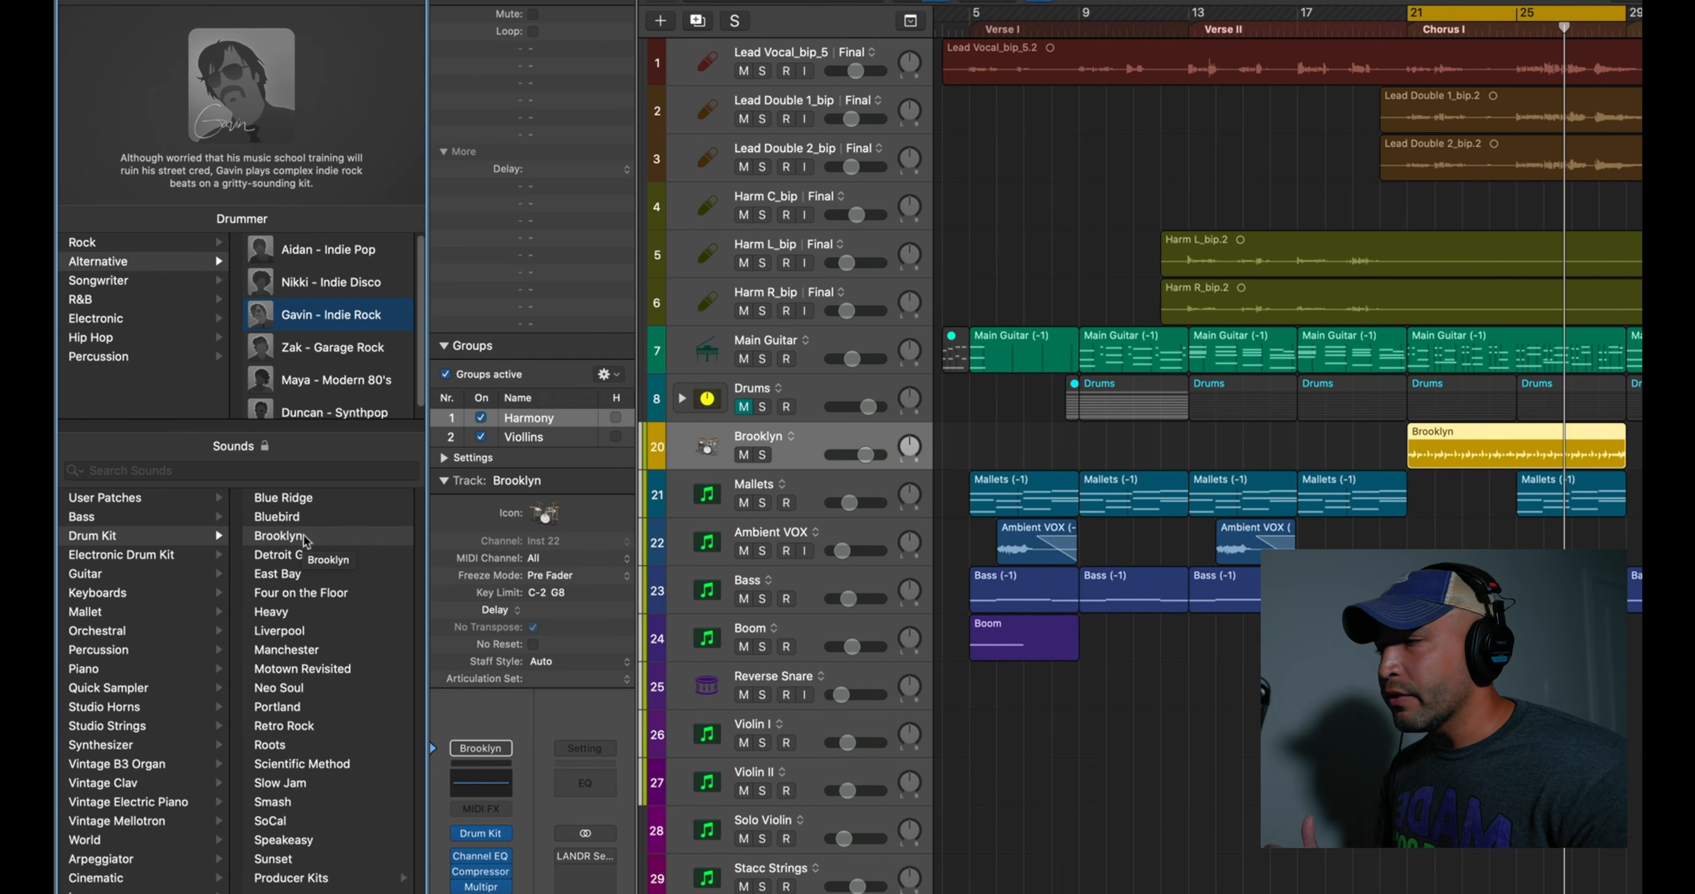
click(299, 878)
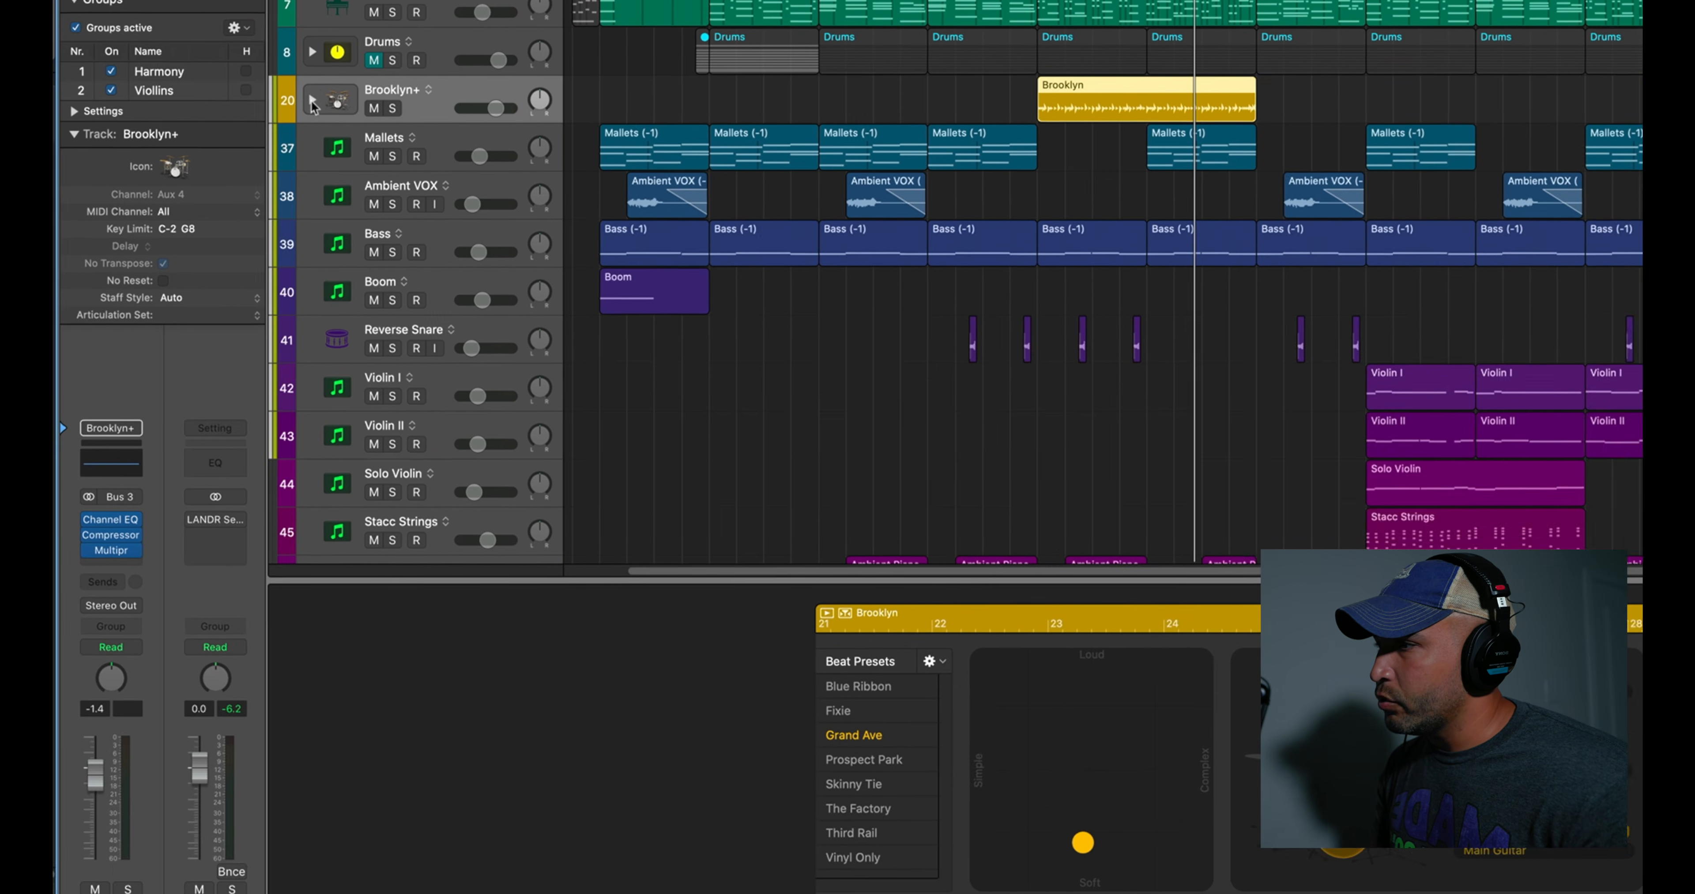
click(393, 176)
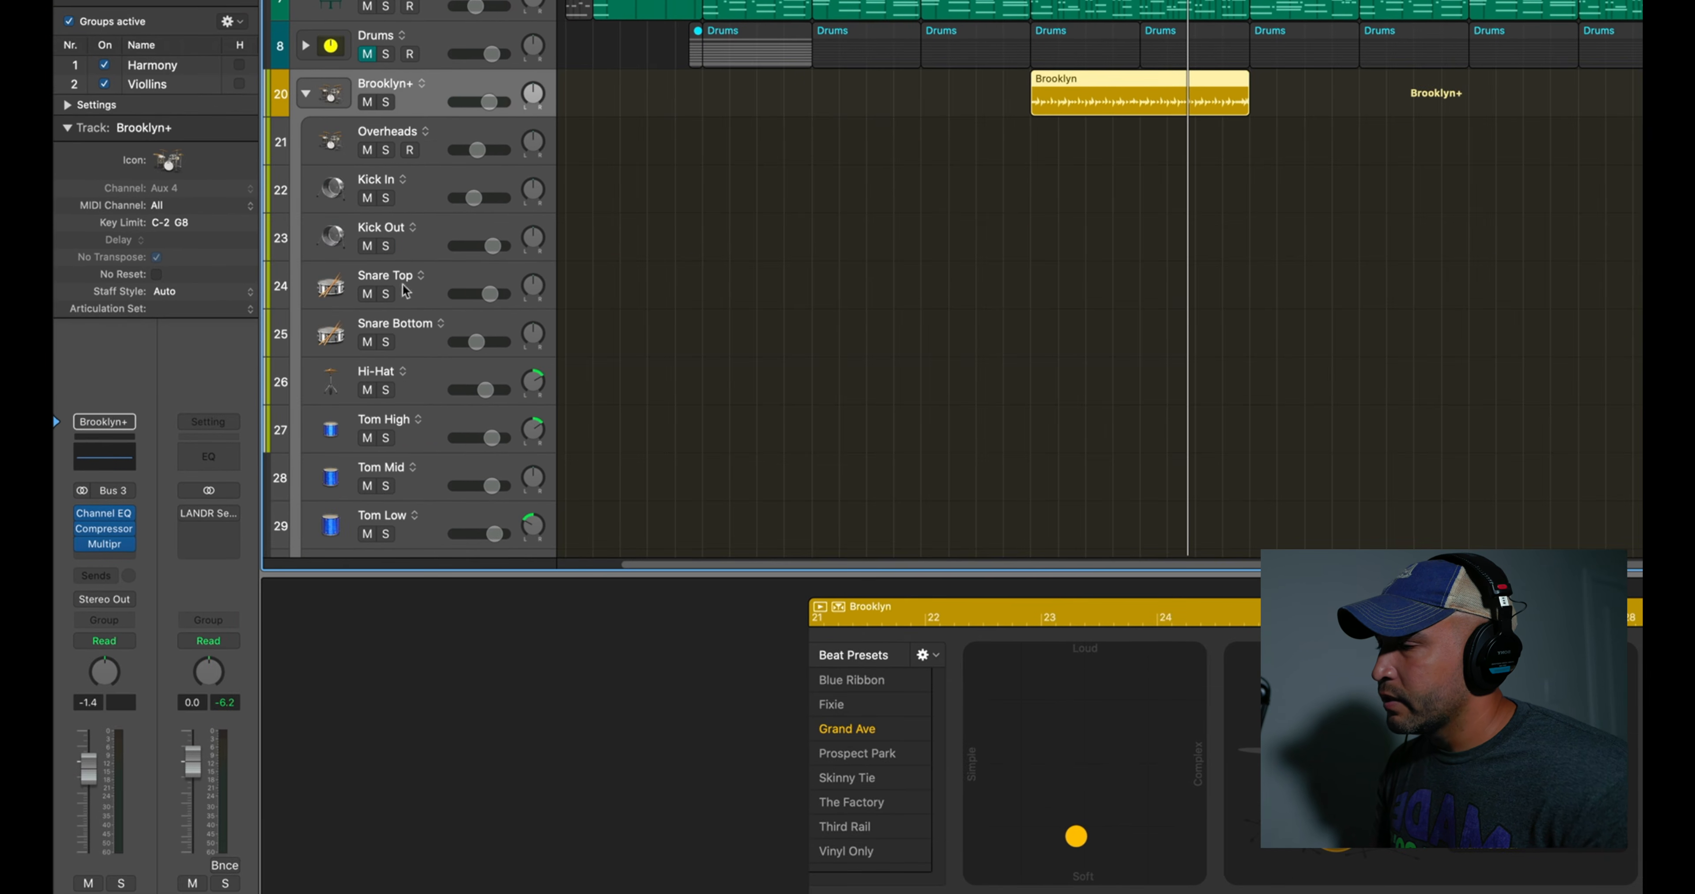
scroll(406, 289, down, 5)
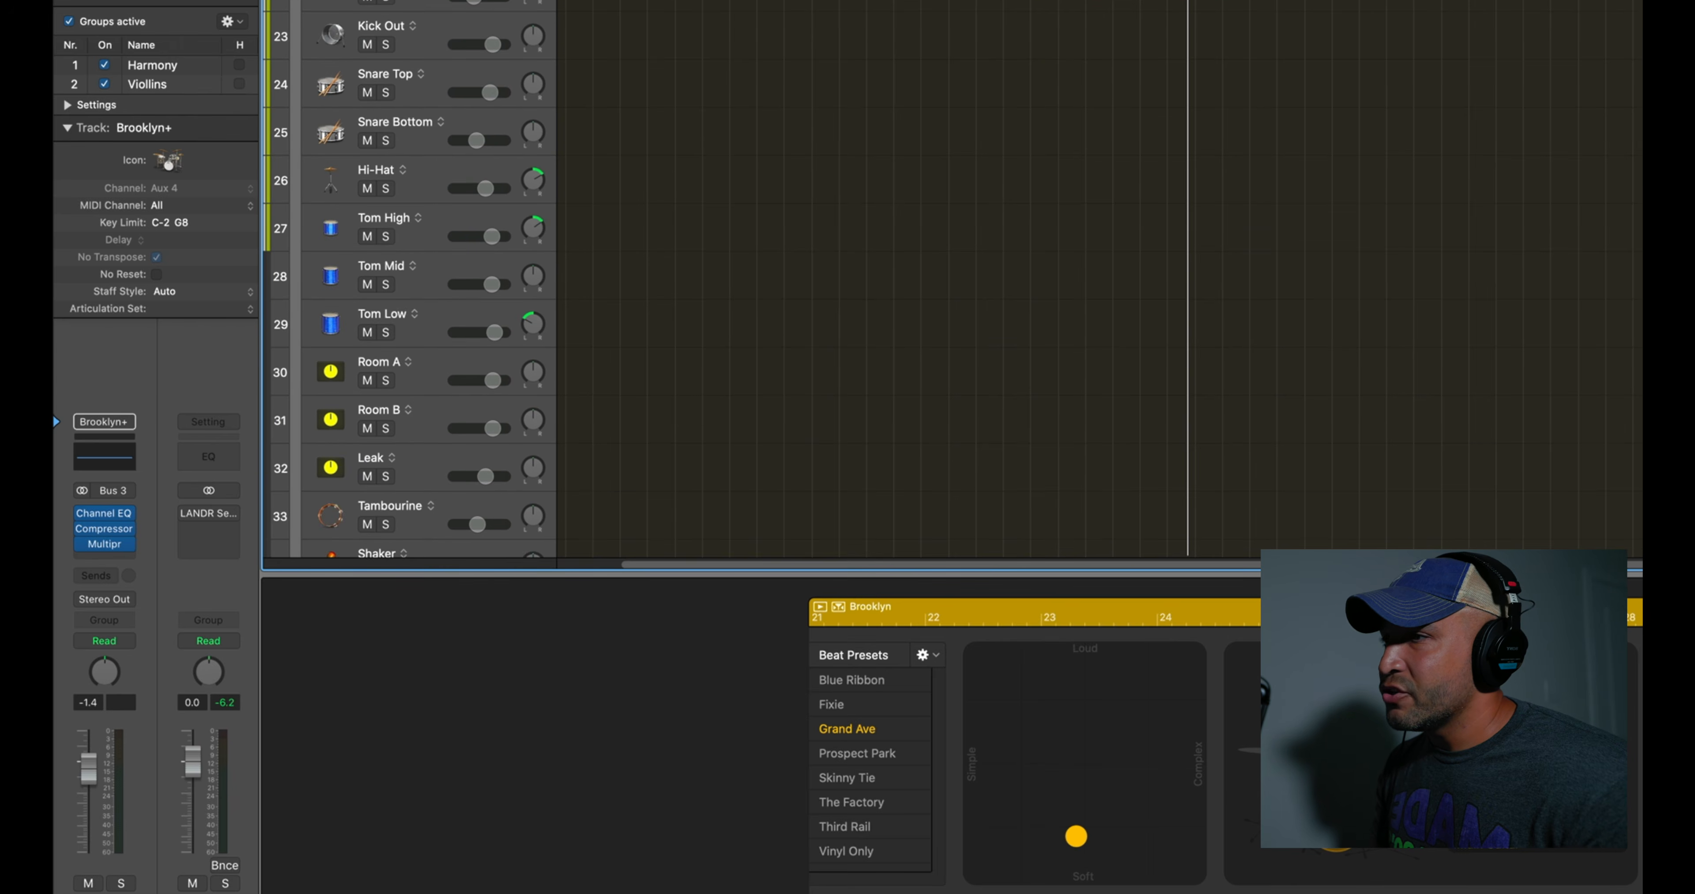